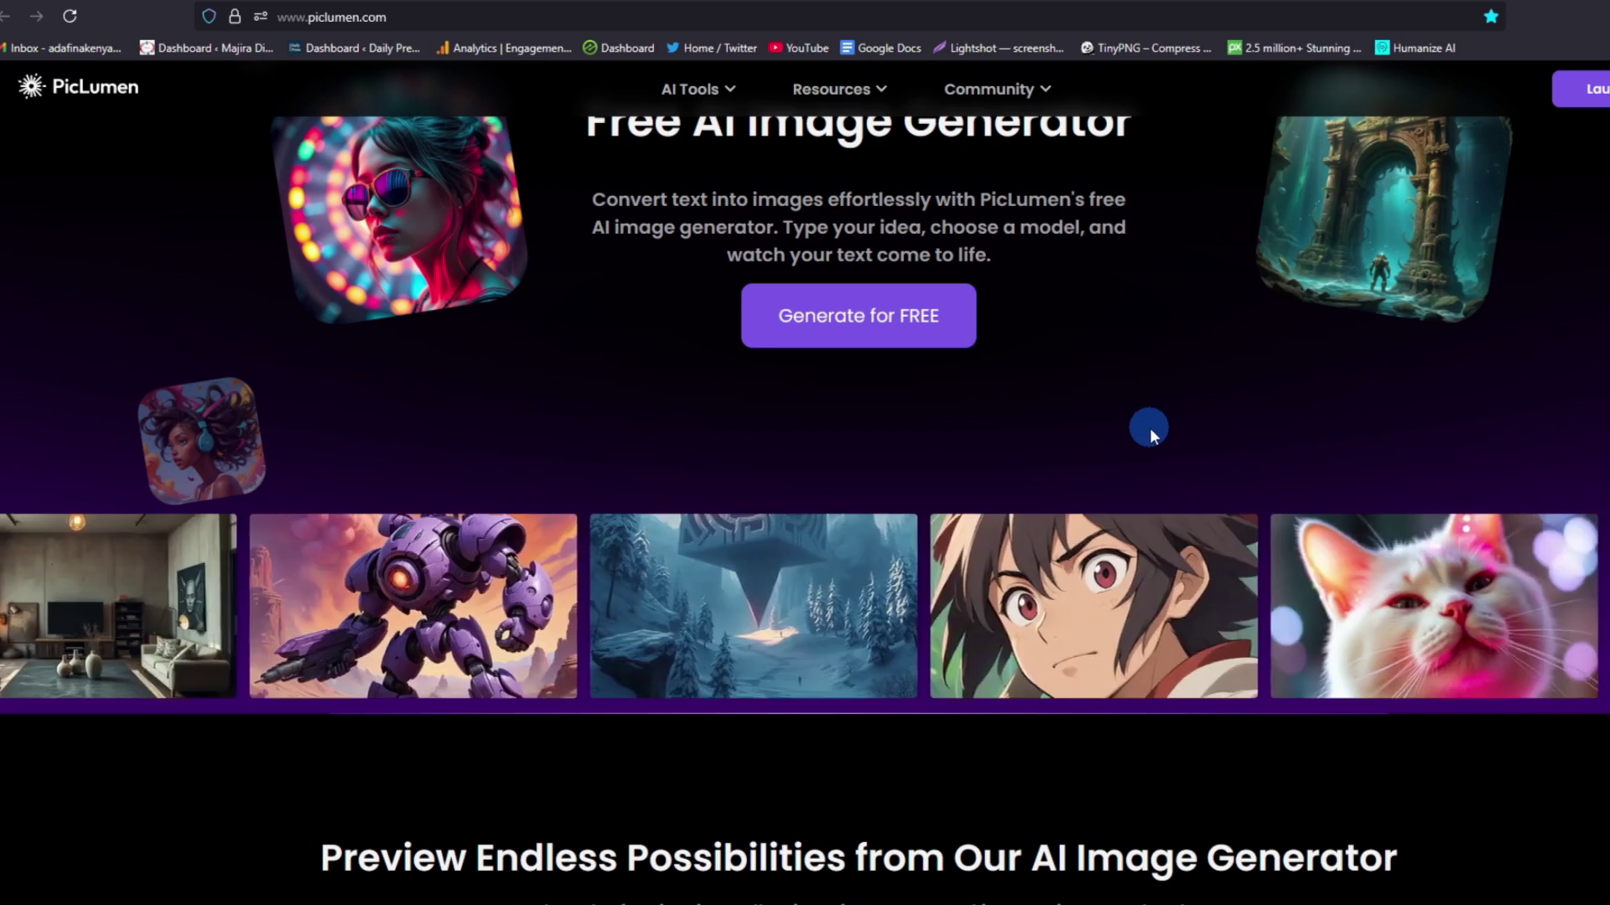
- Open the PicLumen website from the "pic lumen" search results and sign in to its free image generator with Google
scroll(1114, 476, up, 3)
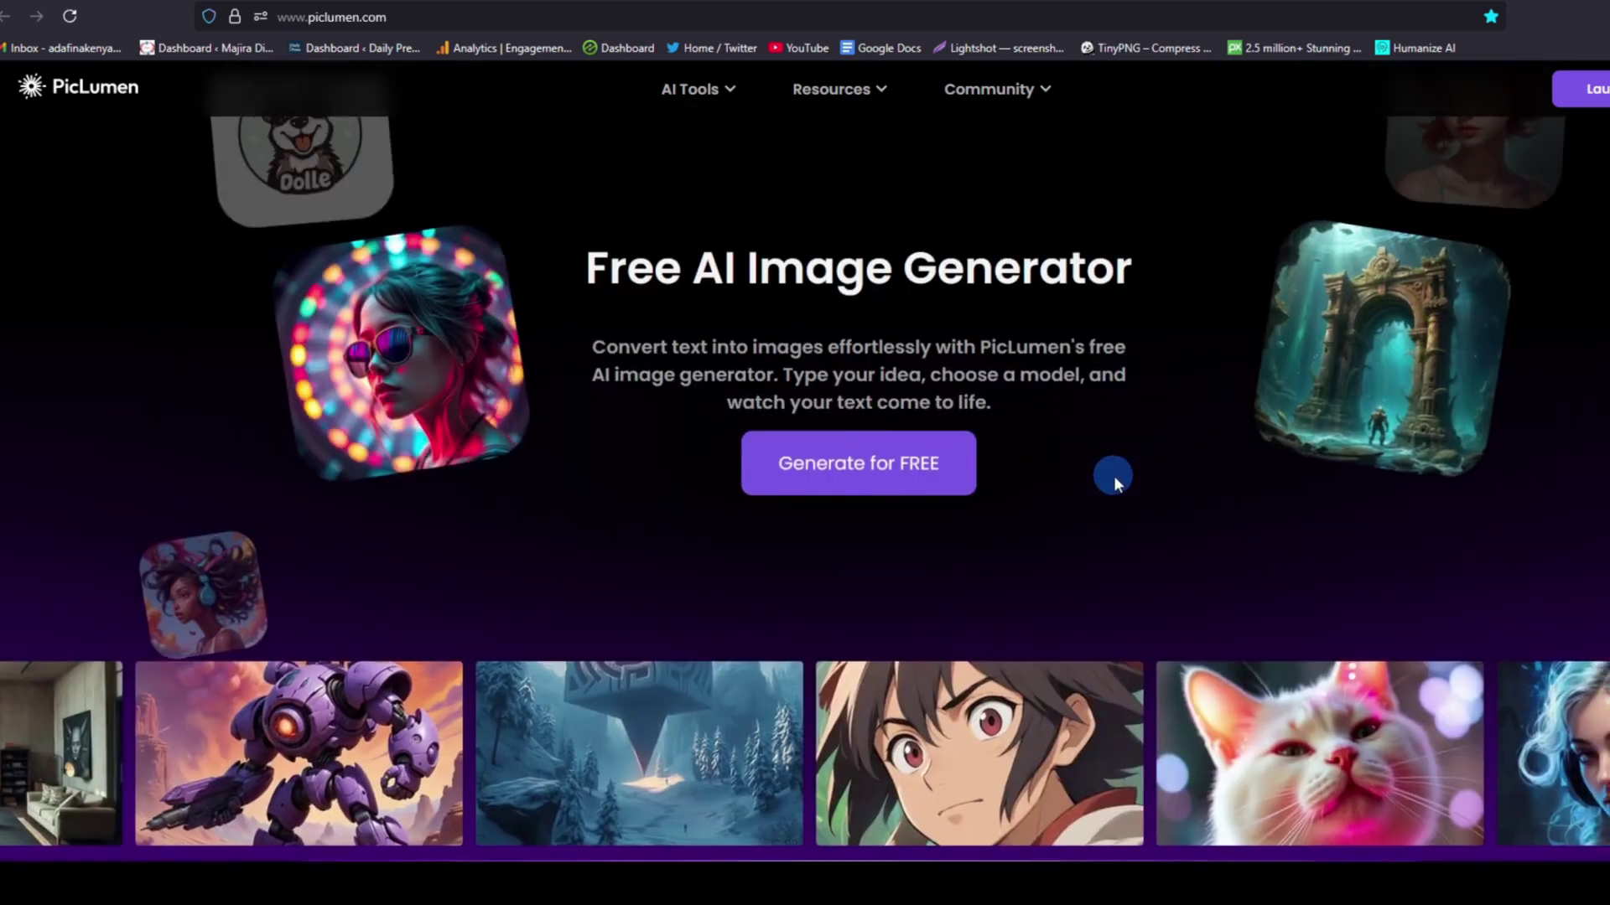
click(637, 1)
click(246, 133)
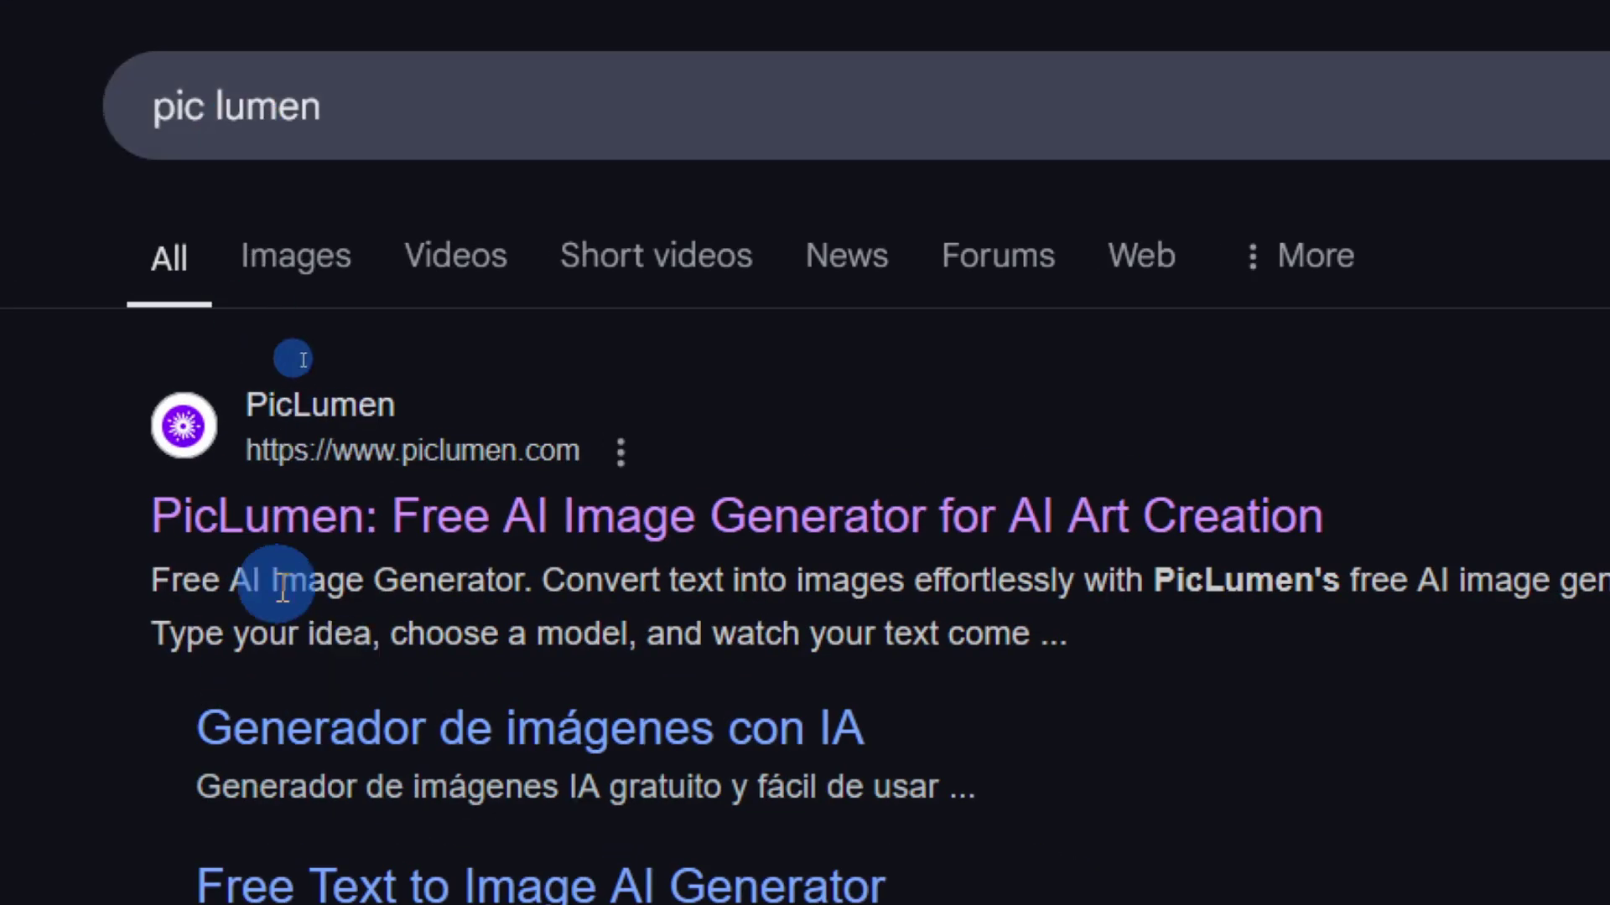
click(387, 549)
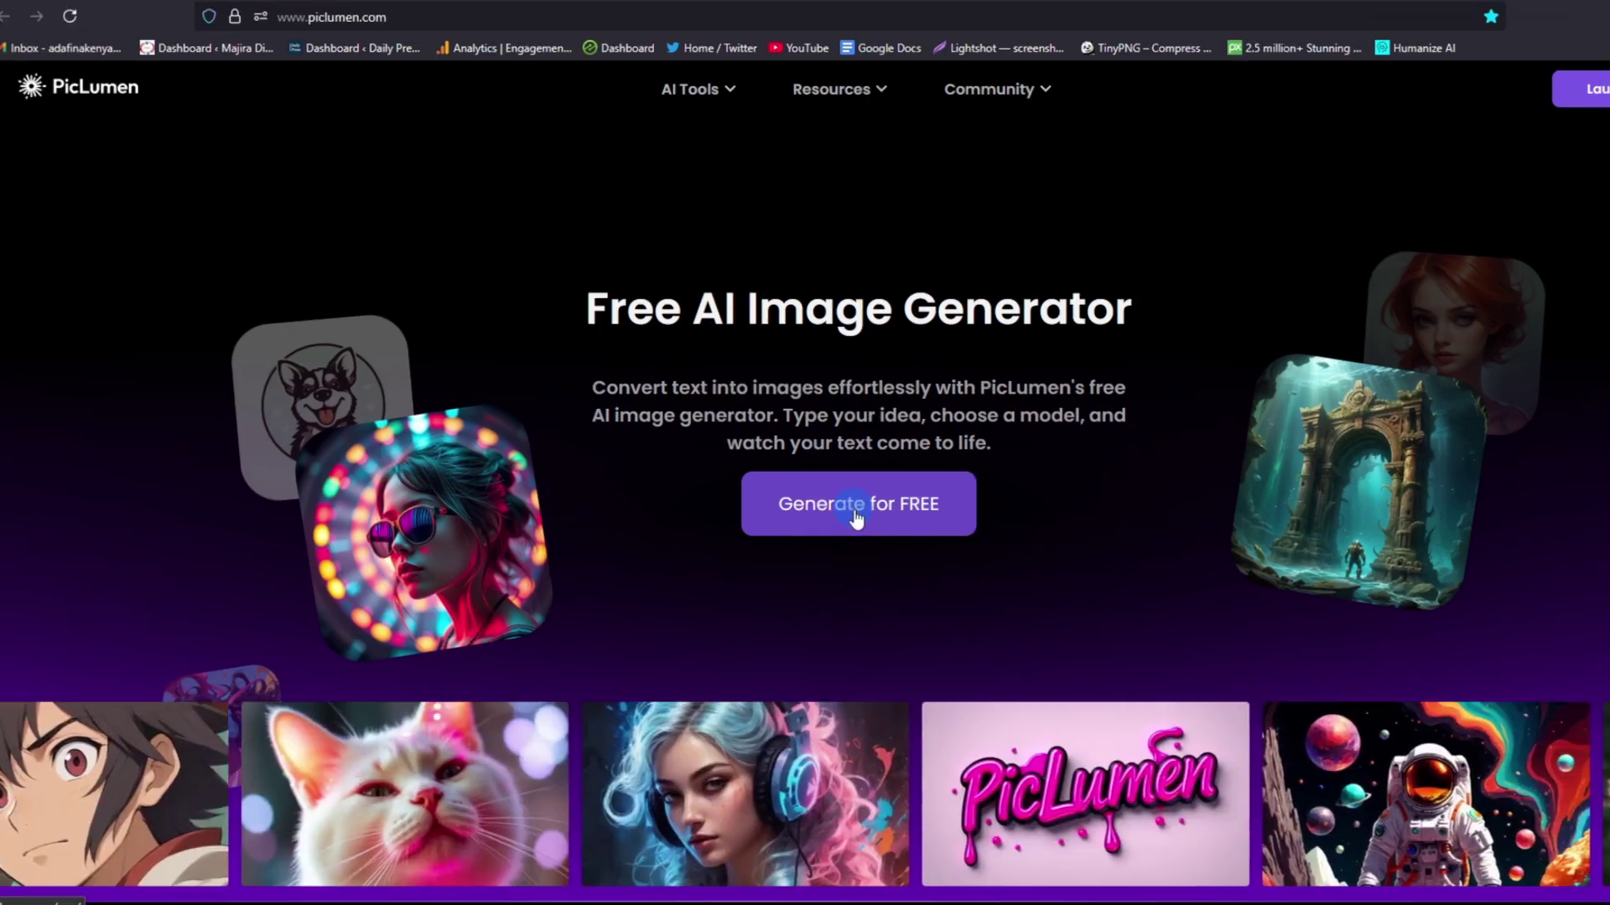
click(855, 515)
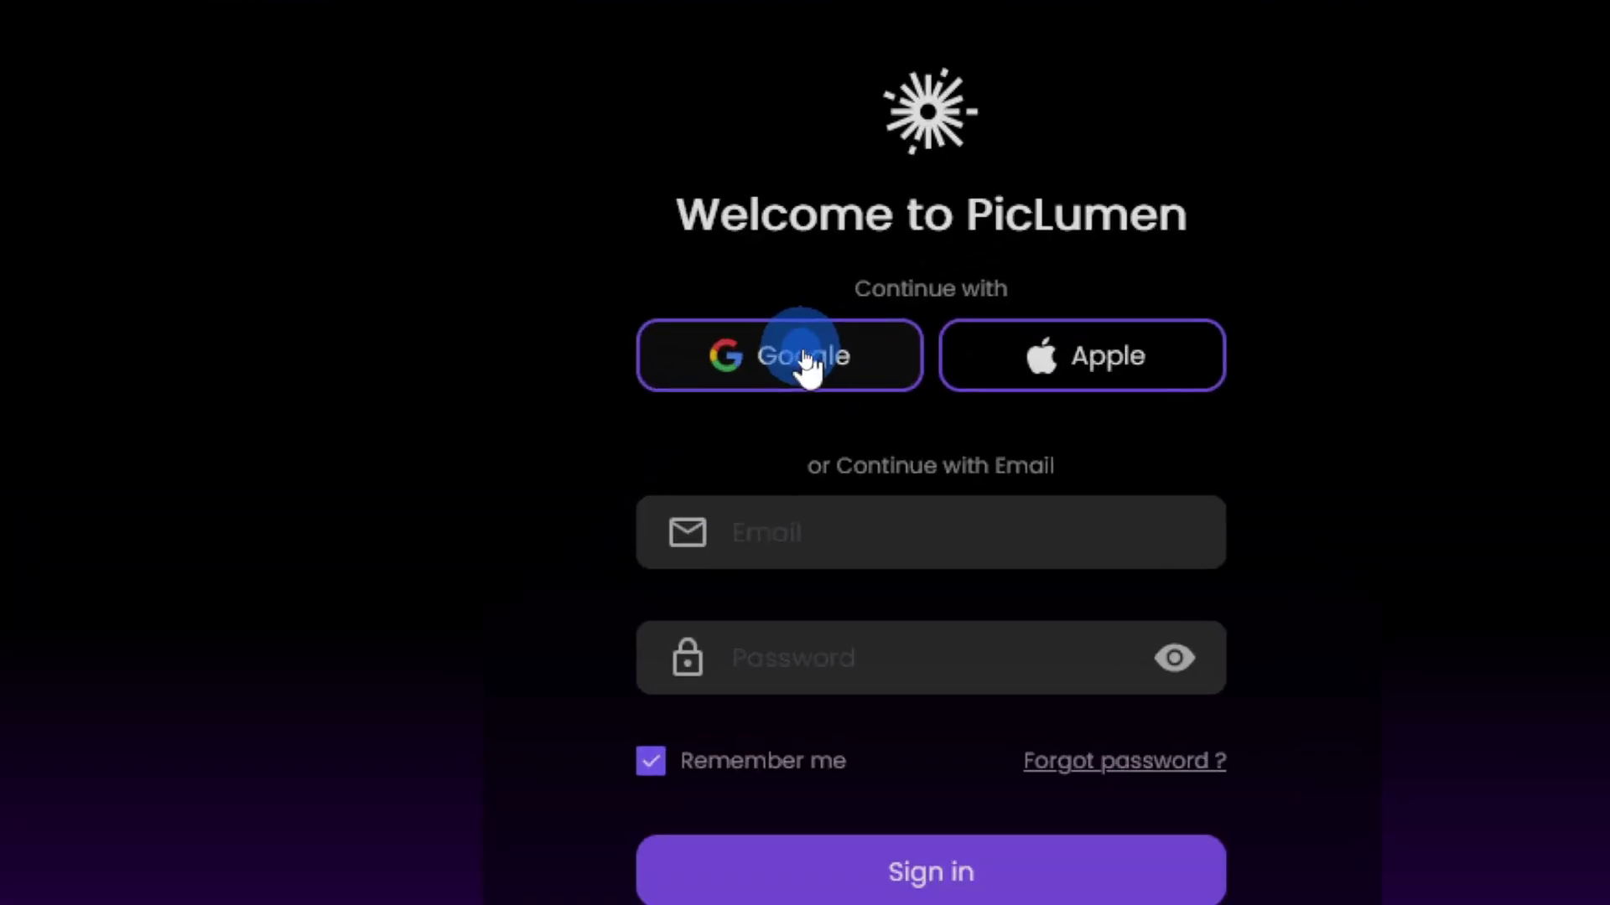
click(803, 347)
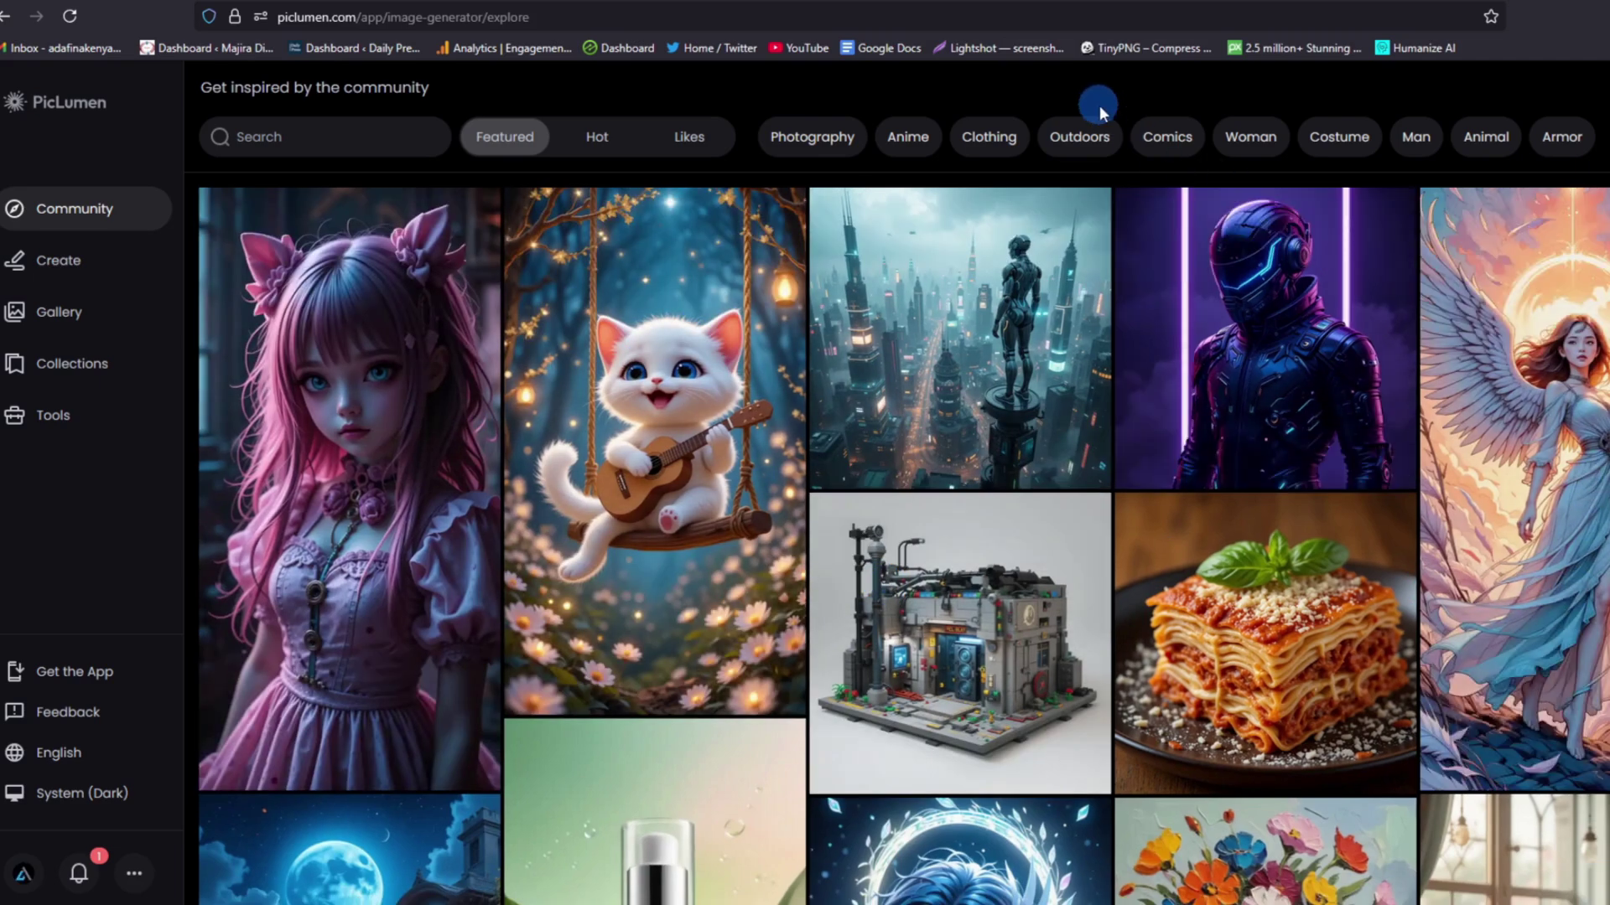
- Browse the featured images in the community feed and return to its beginning
scroll(503, 398, down, 4)
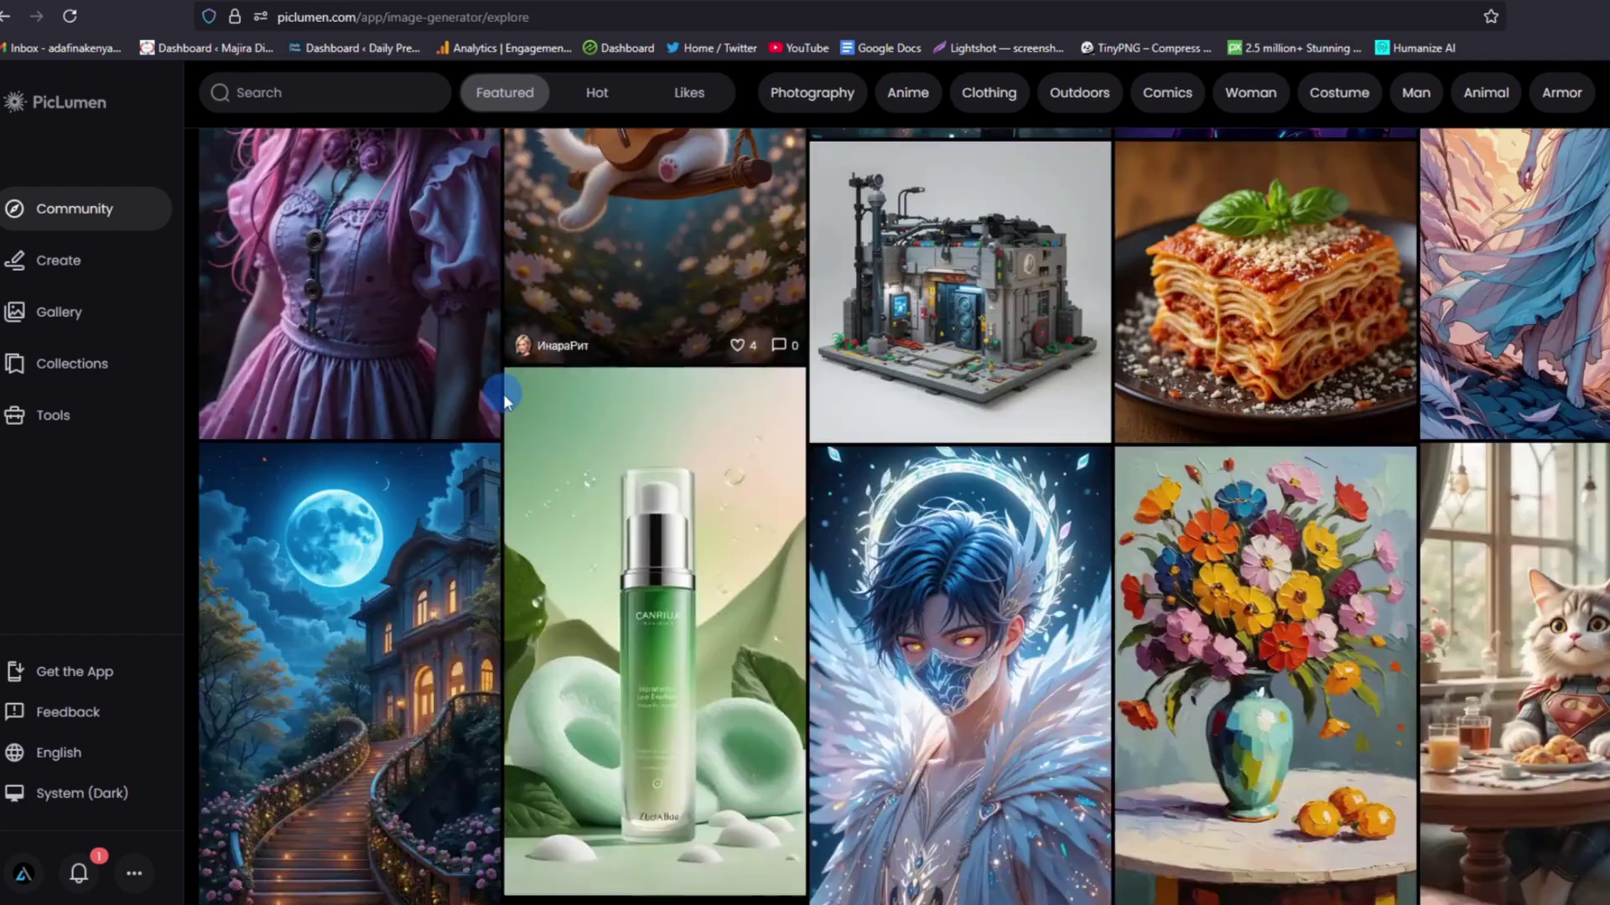
scroll(964, 402, down, 10)
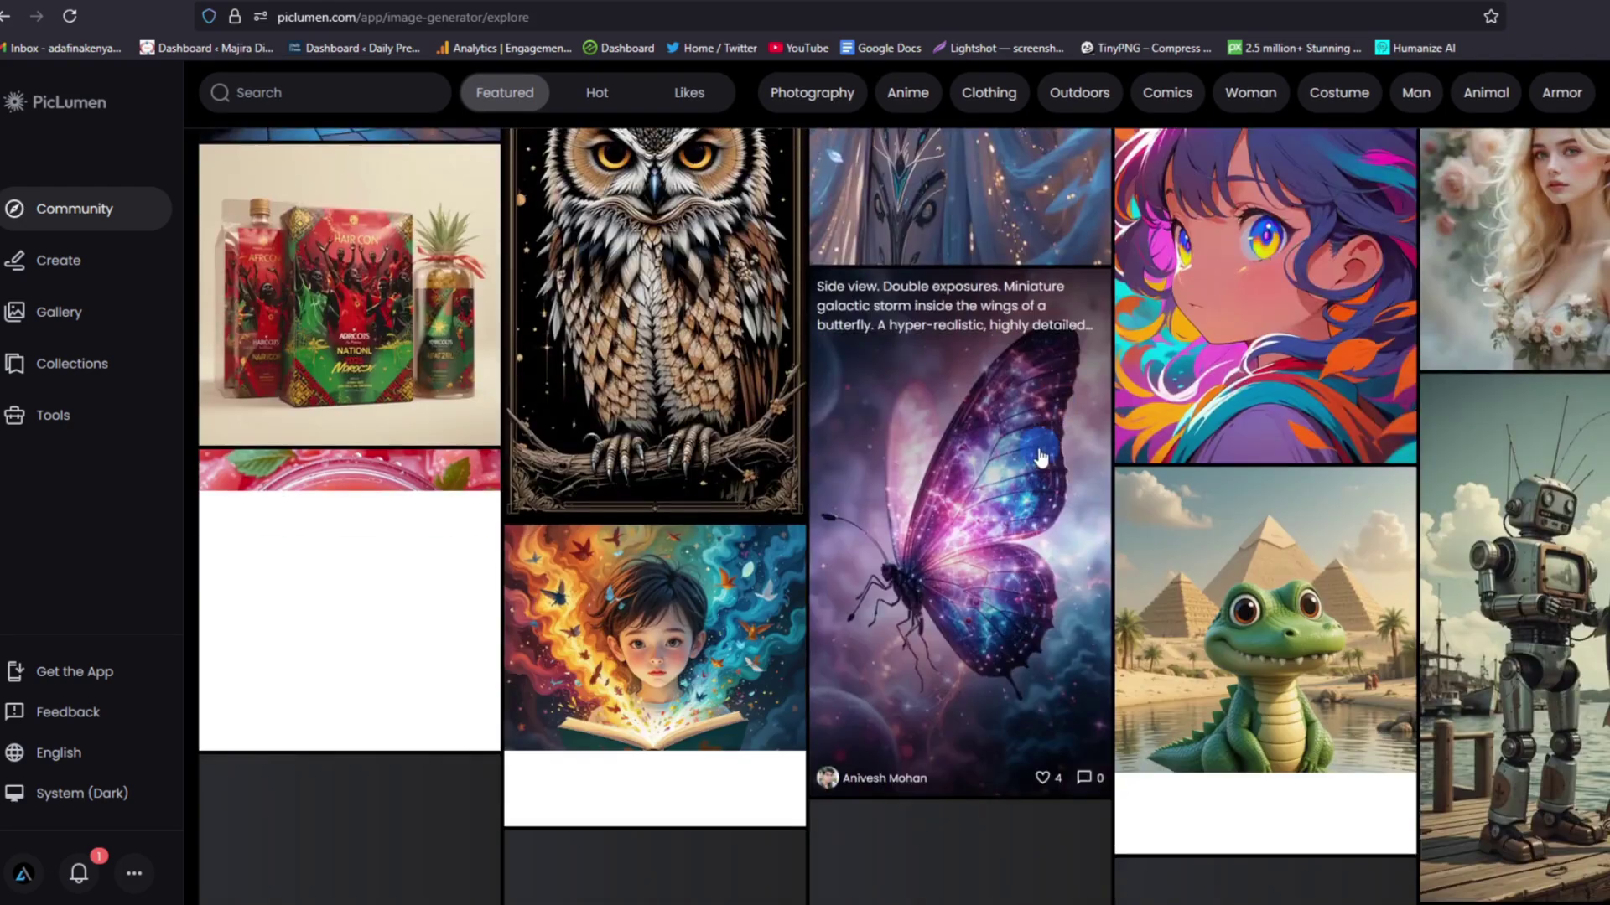
scroll(1040, 458, down, 7)
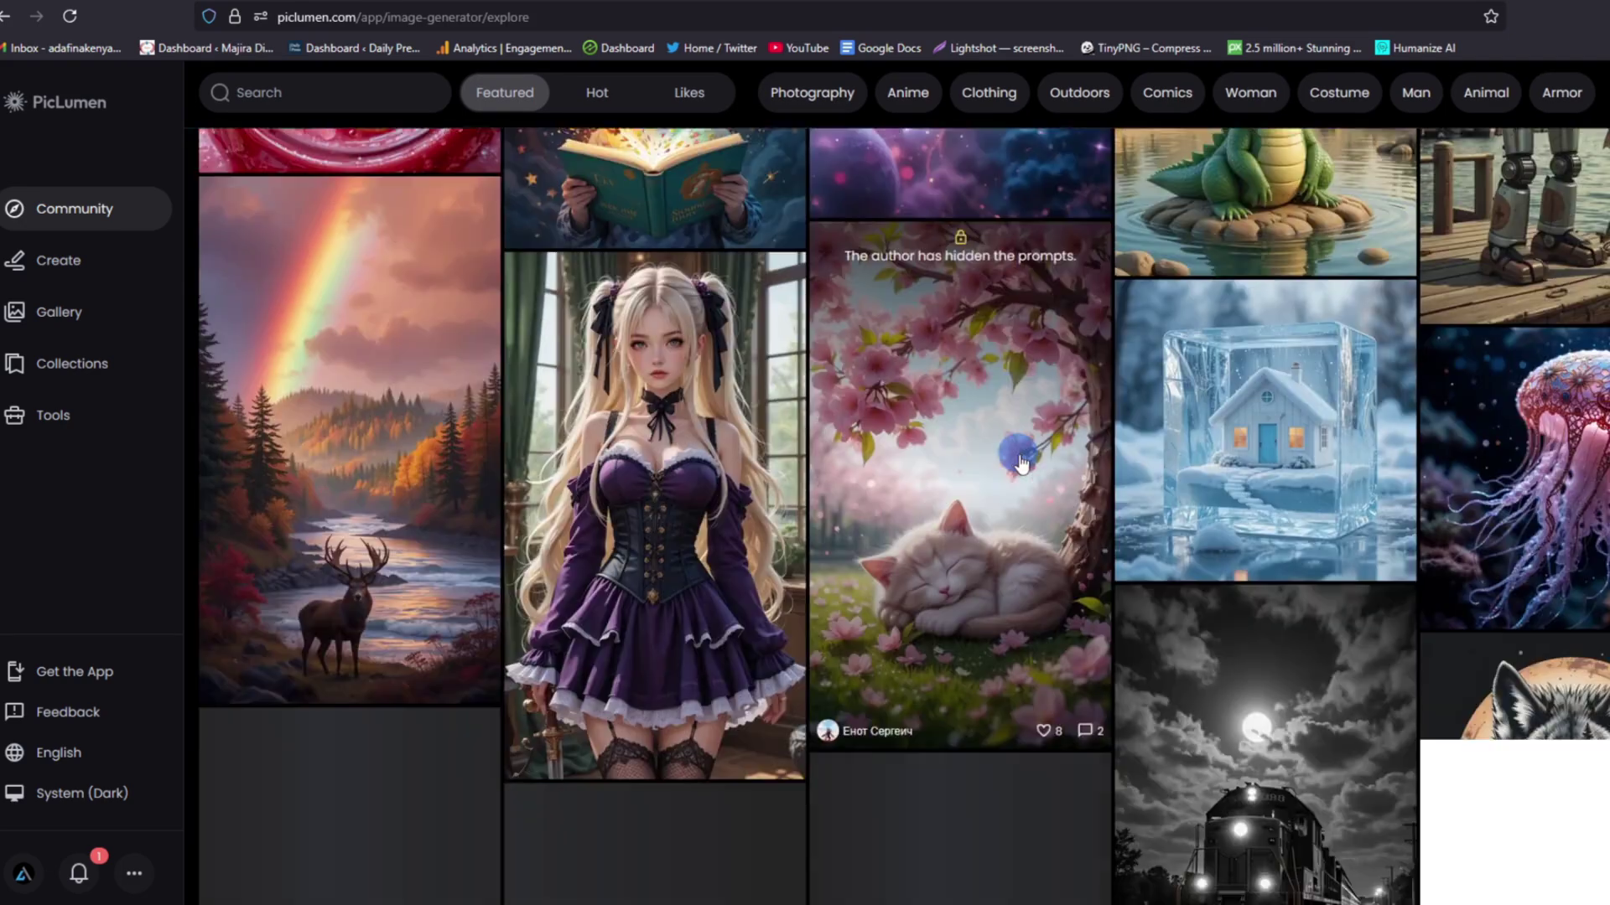
scroll(1021, 463, down, 3)
scroll(1014, 468, up, 5)
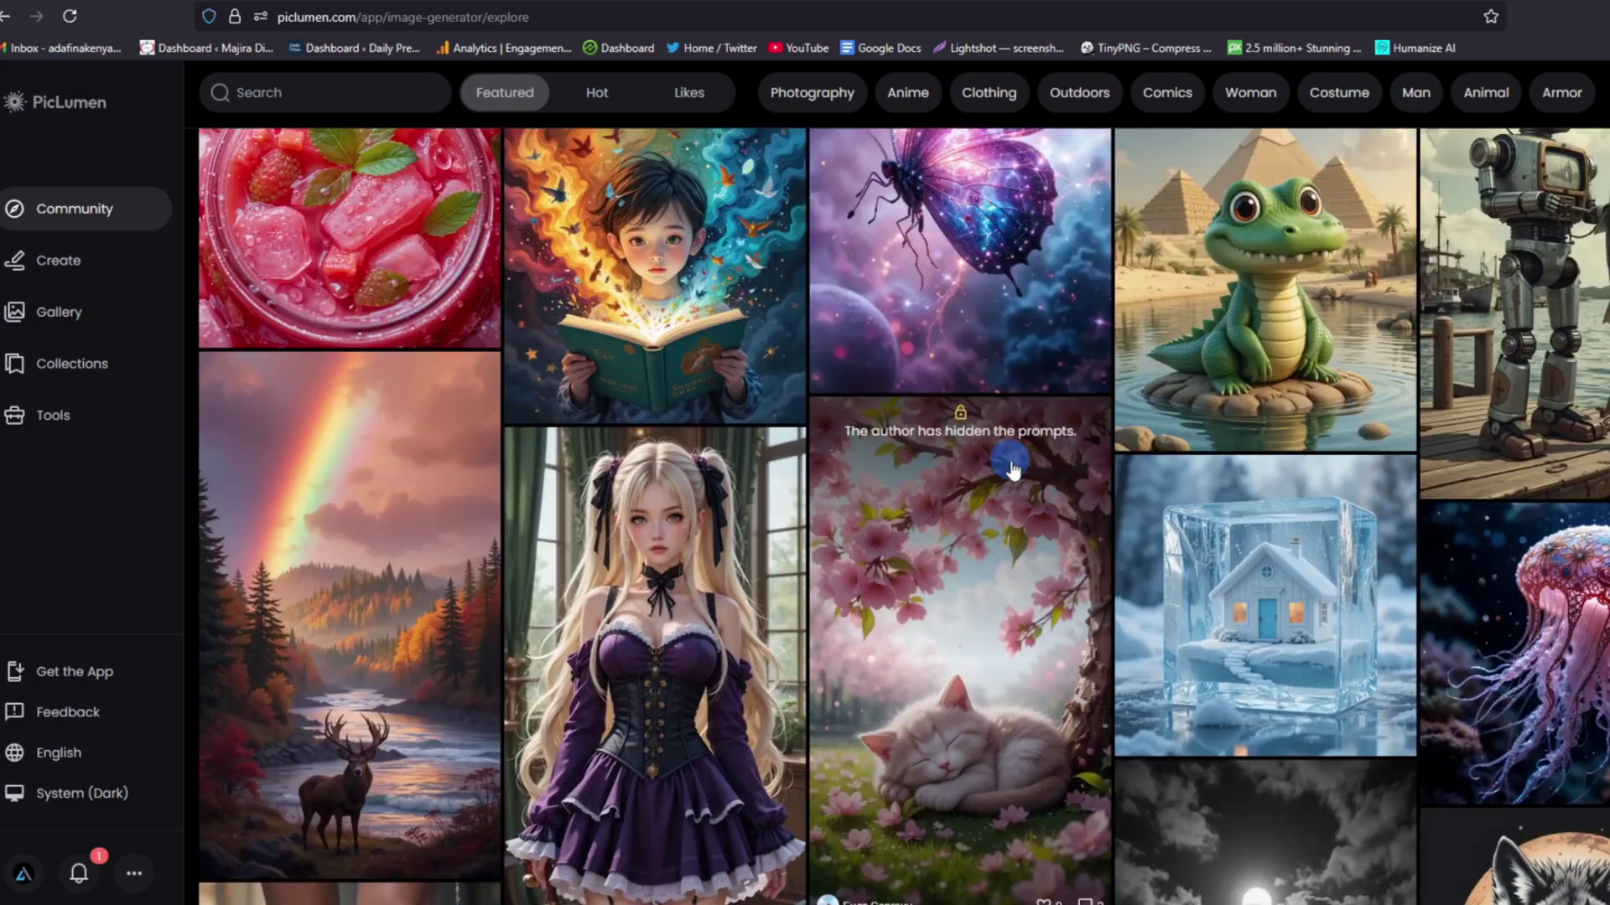
scroll(1012, 470, up, 6)
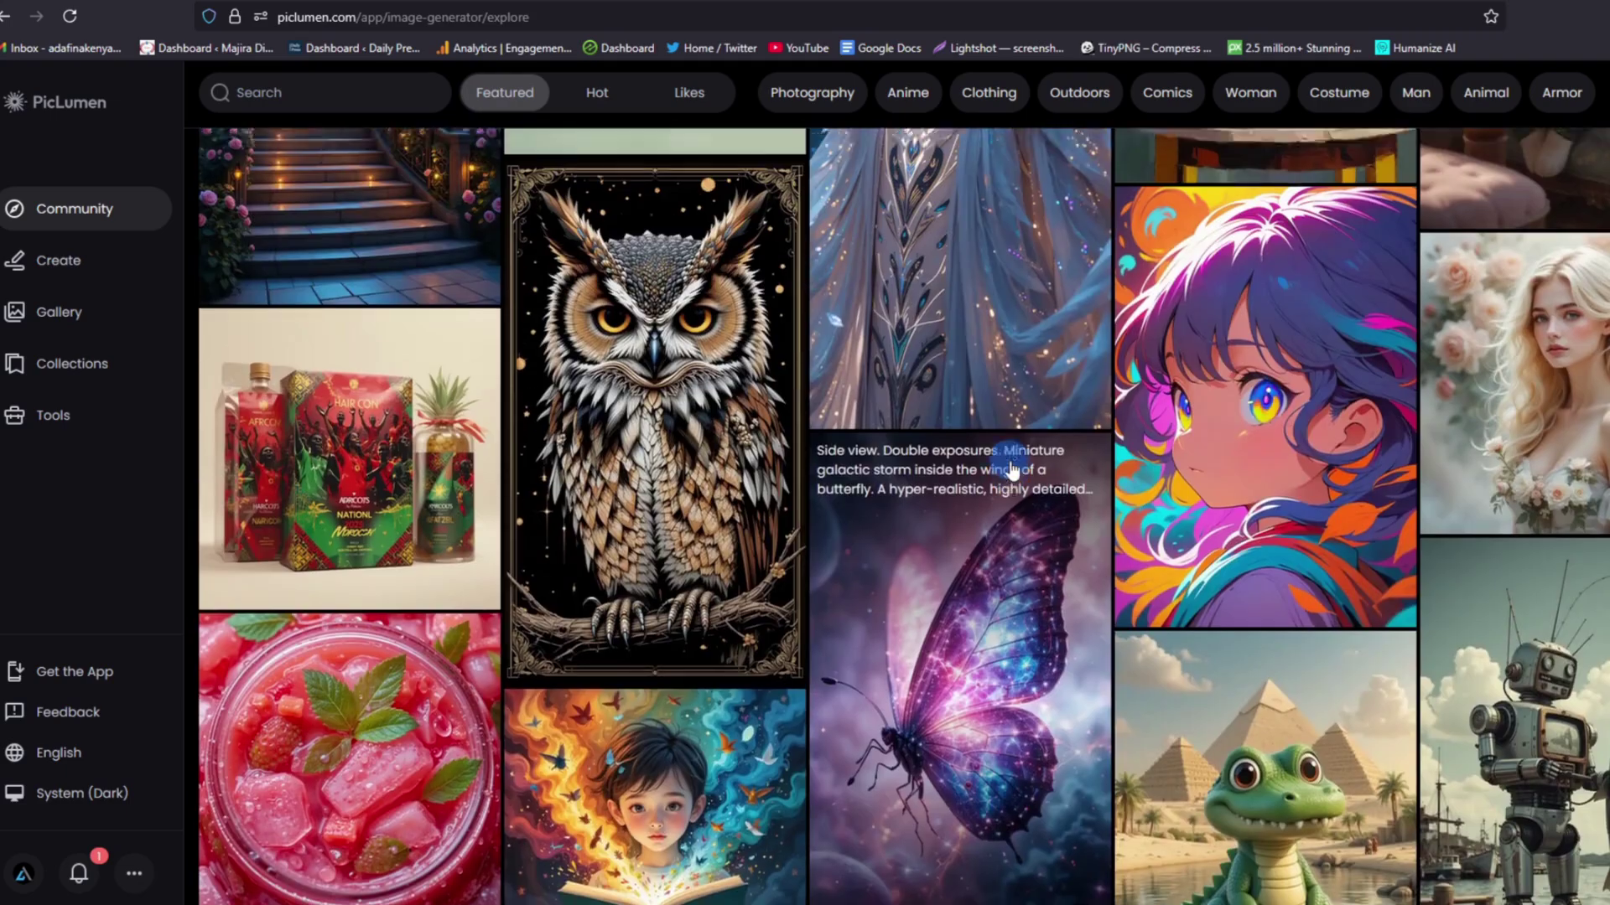
scroll(1012, 470, up, 8)
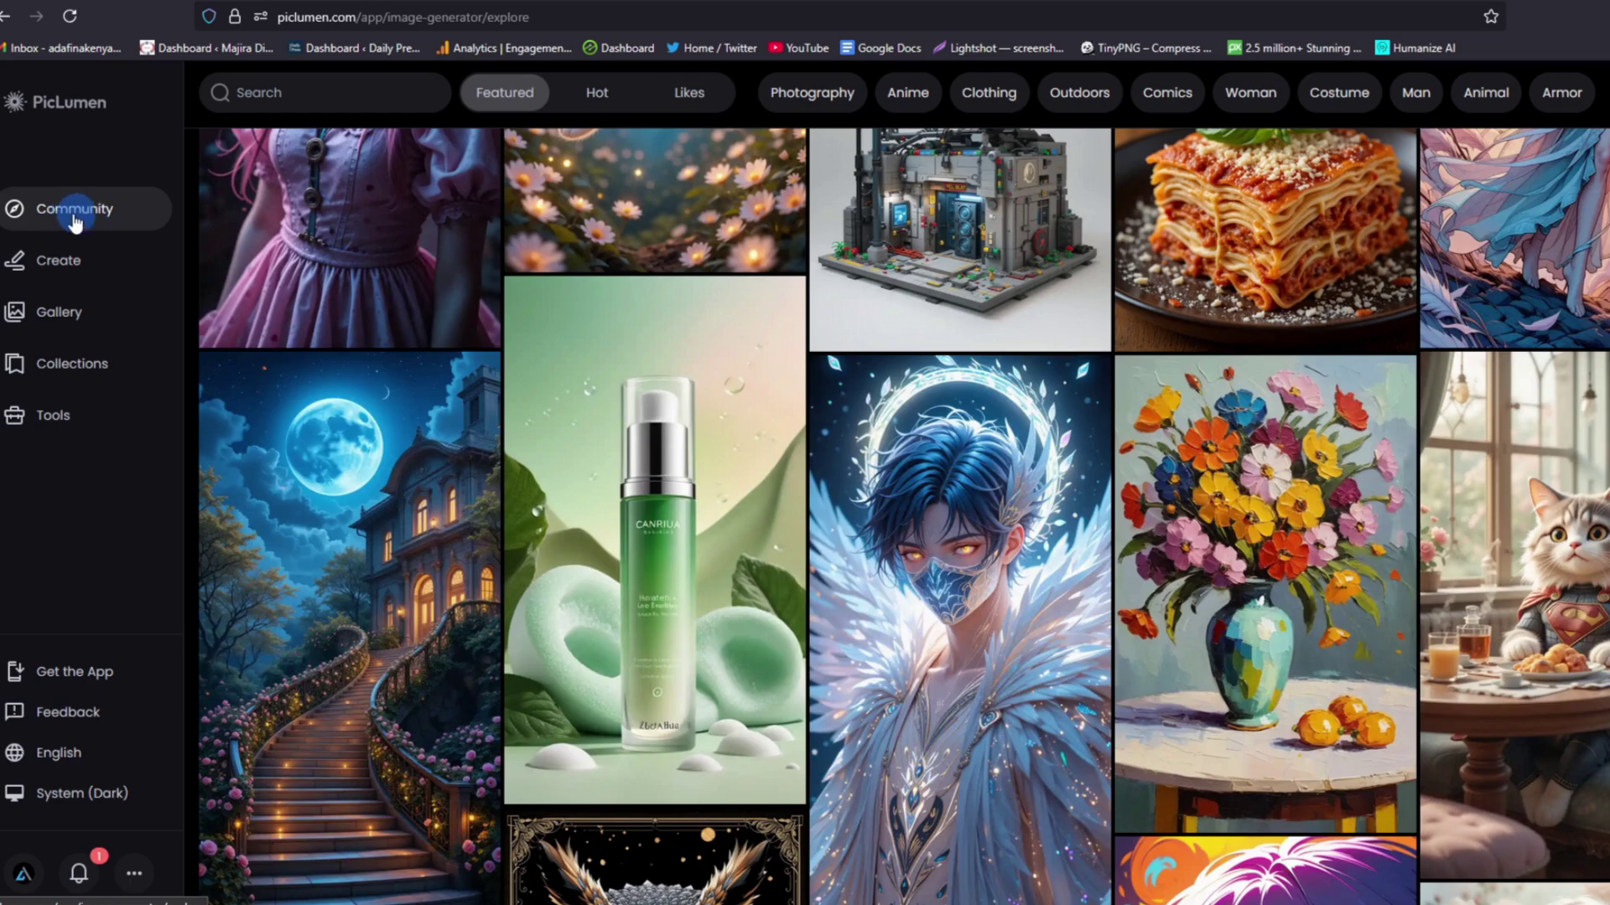
click(101, 206)
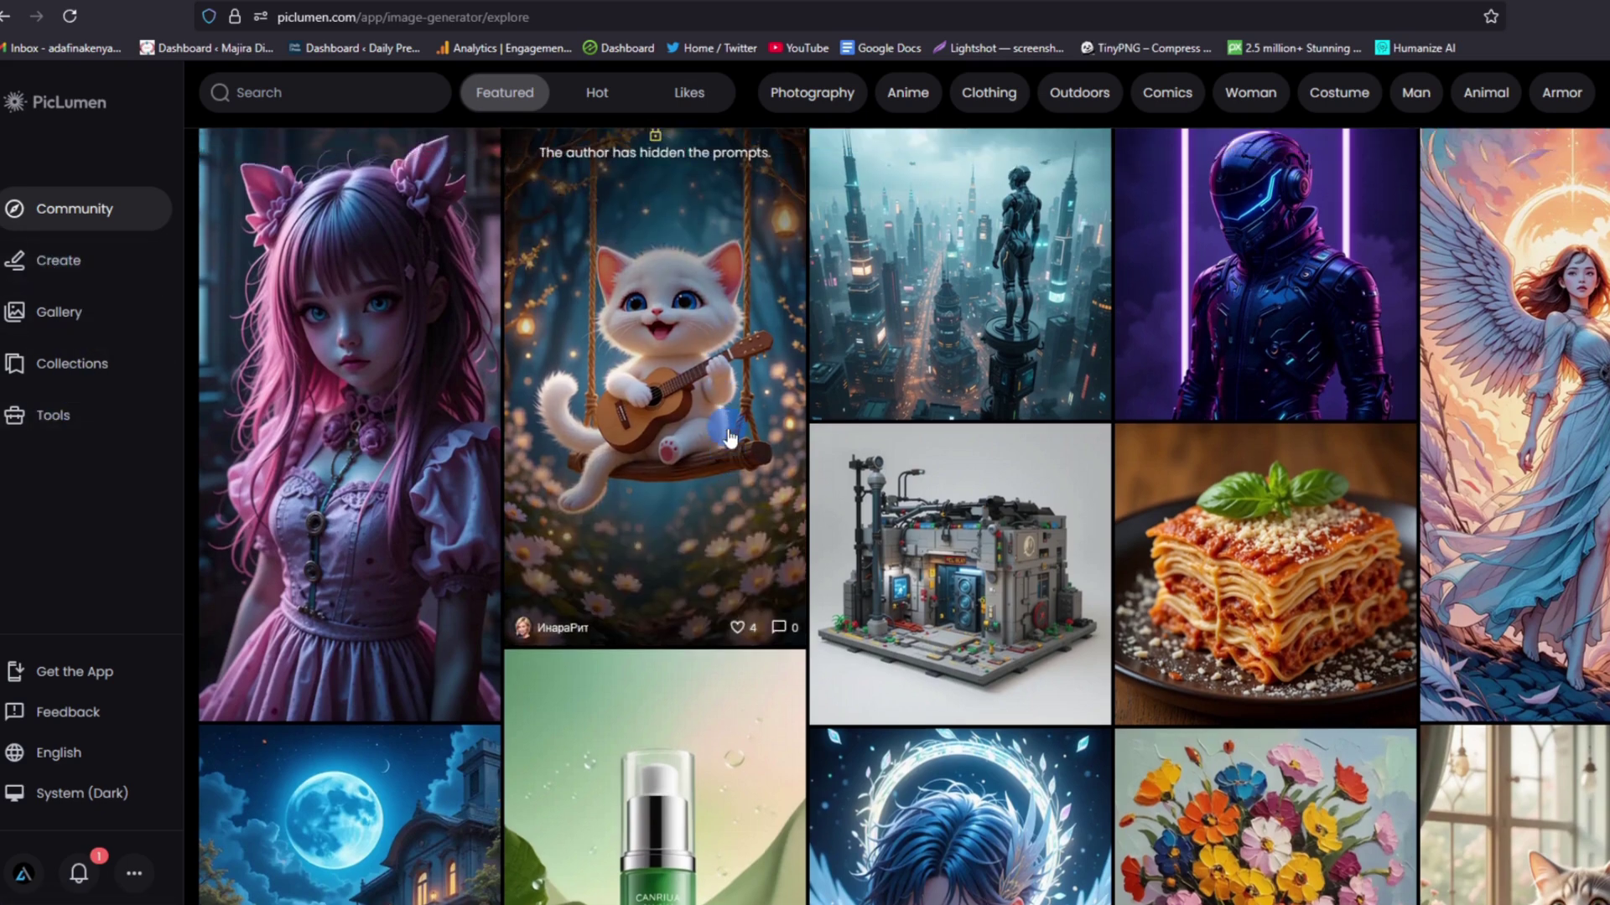
scroll(729, 436, up, 2)
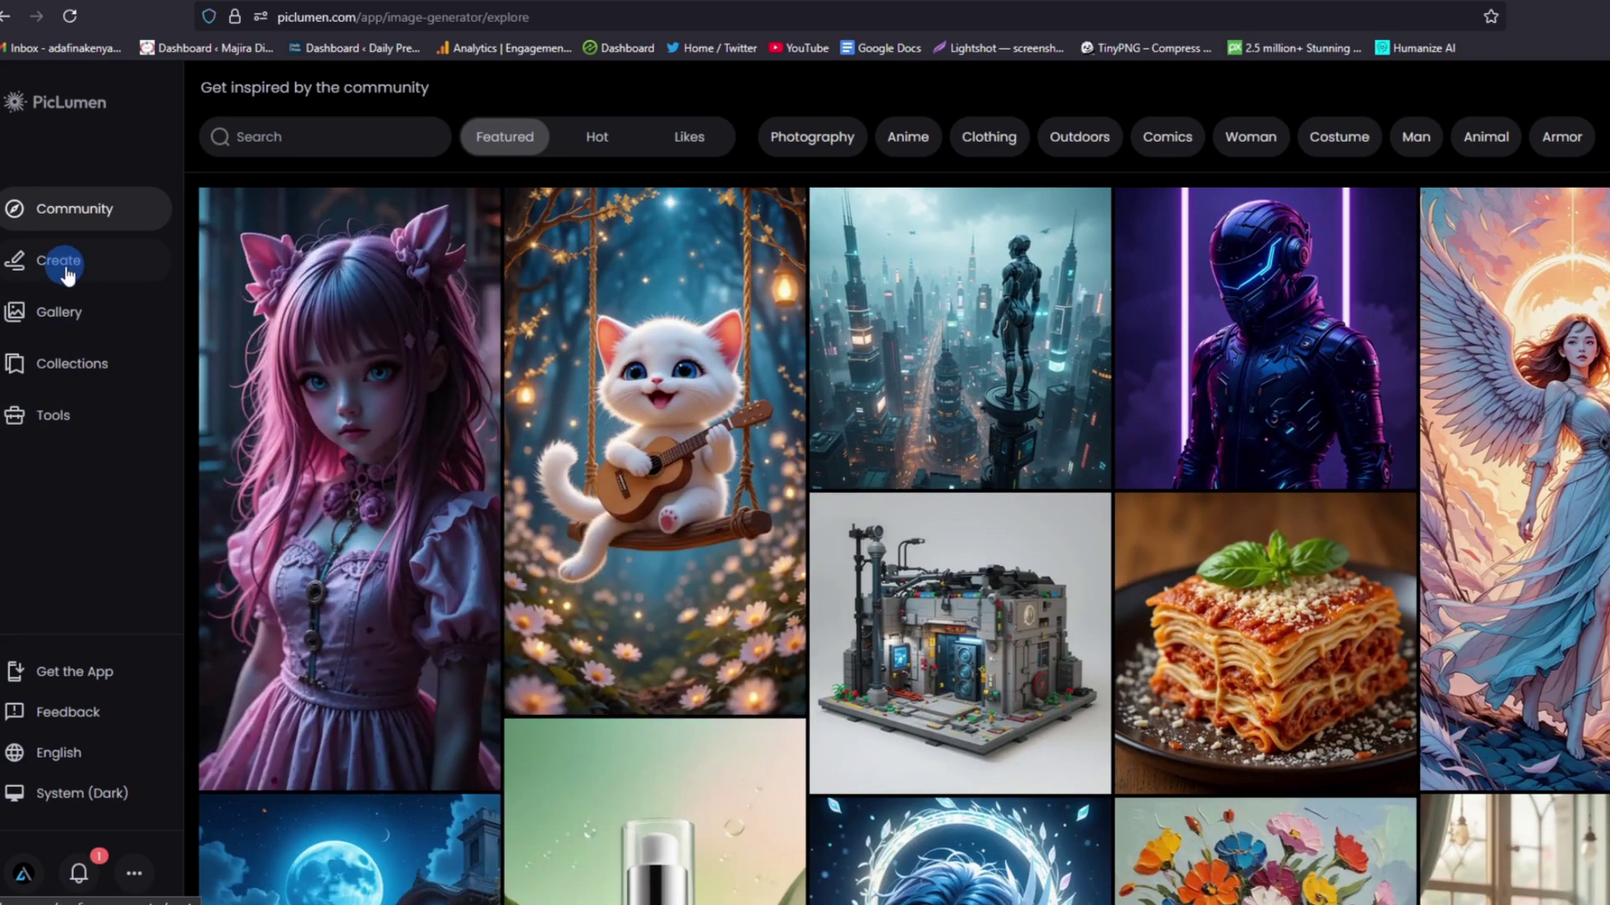
- Go to the Create page and enter an image prompt describing a cheerful African woman in a red turtleneck sweater and matching red hat
click(60, 261)
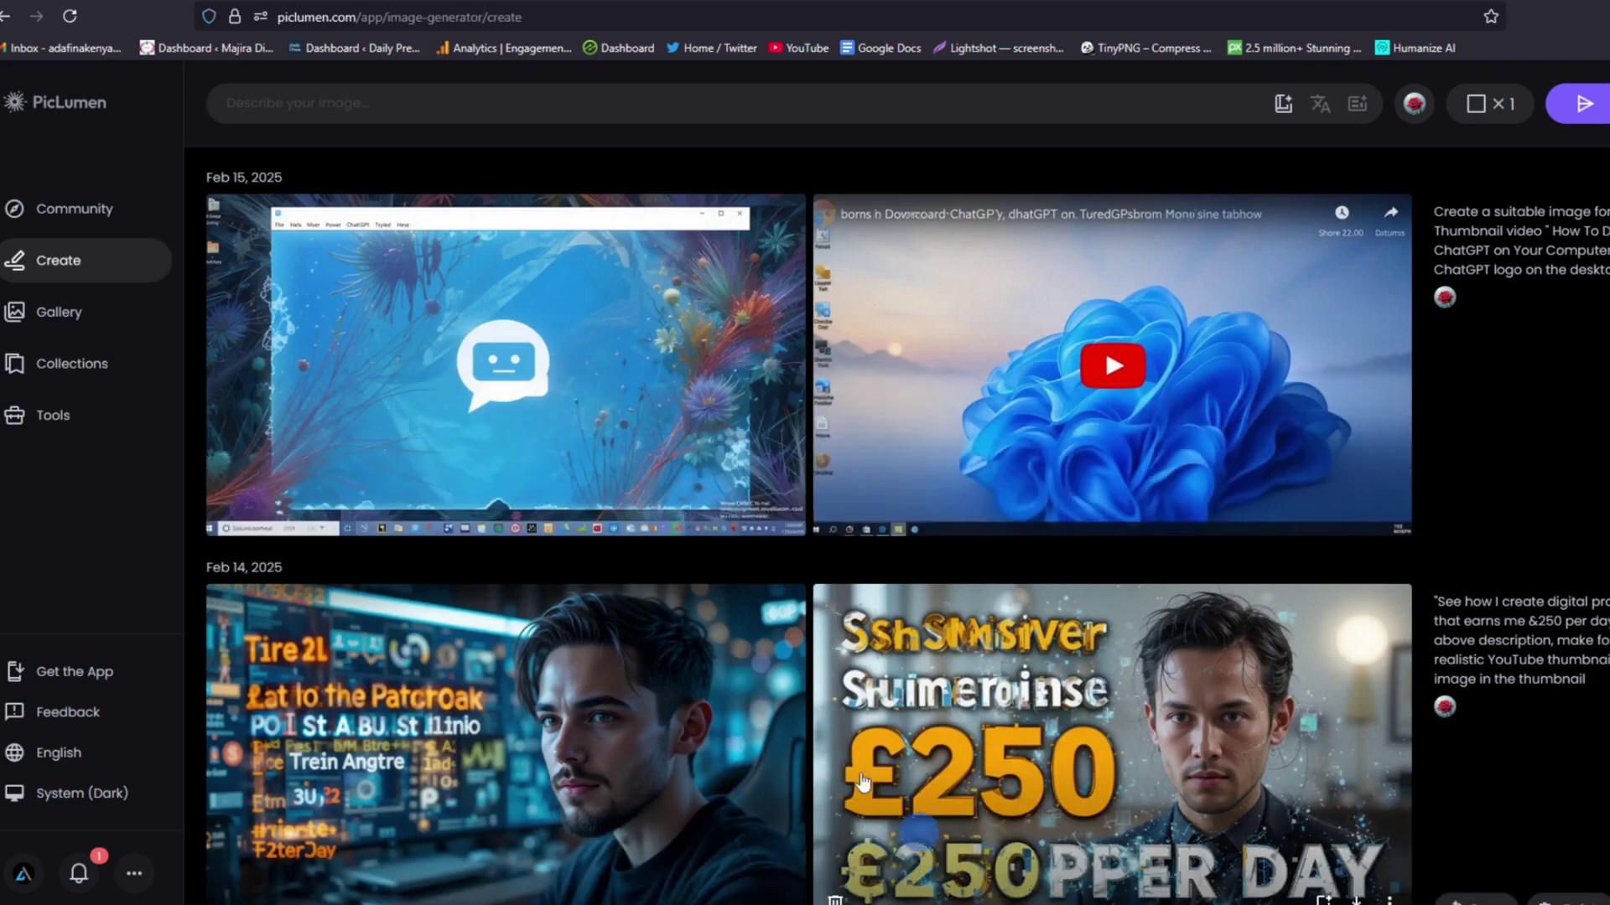
click(300, 104)
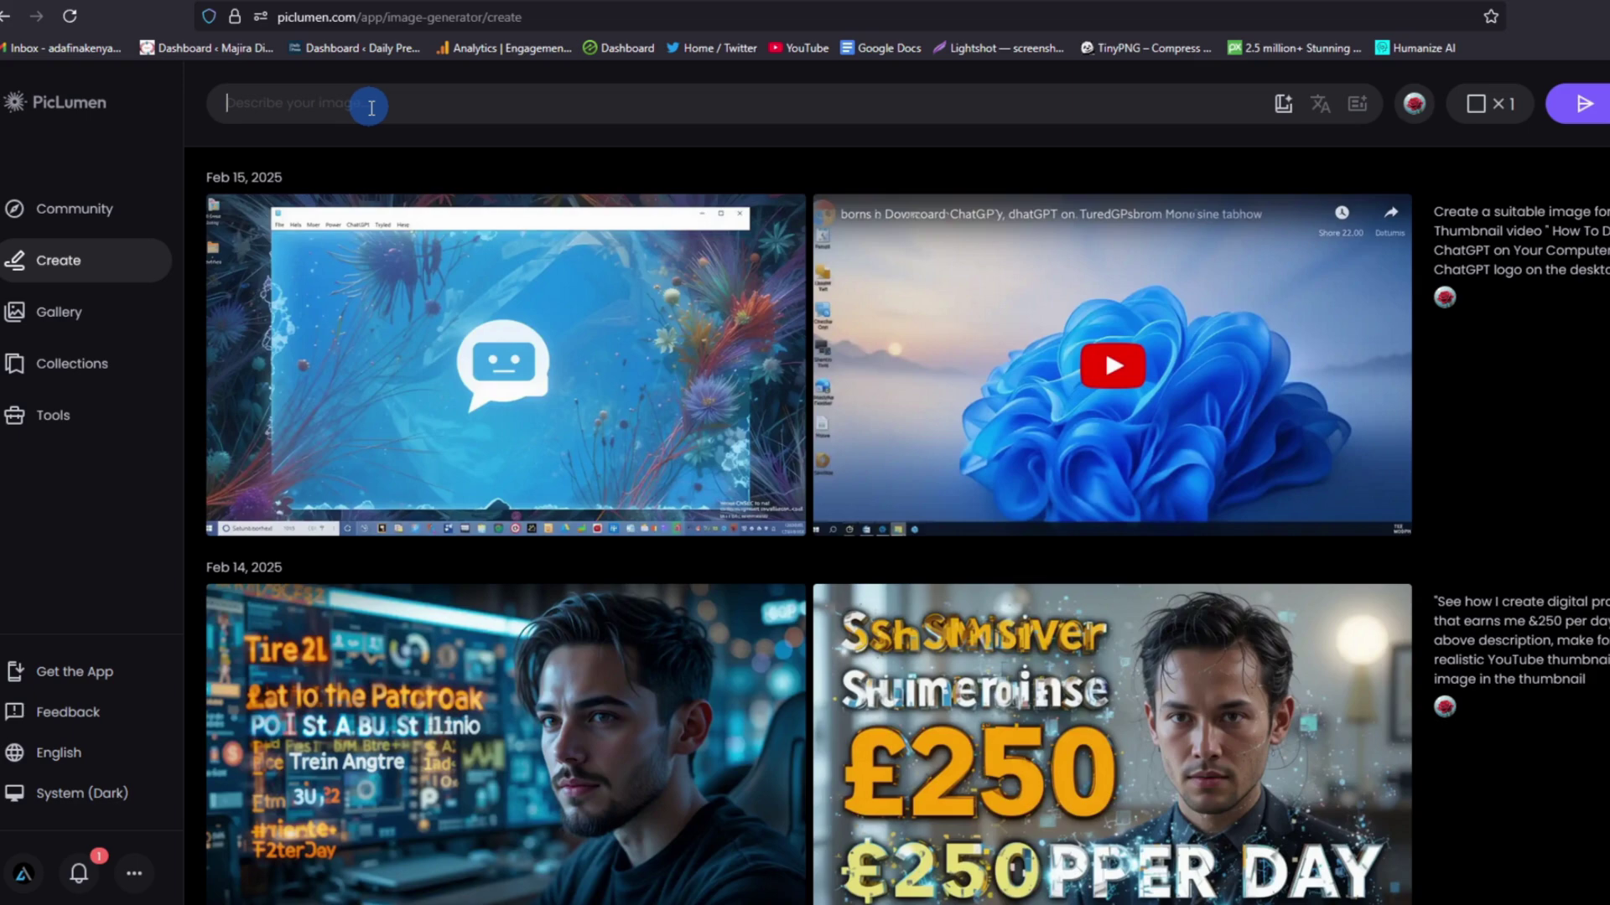
text(A cheerful African woman with dark skin and a radiant smile is wearing a stylish red turtleneck sweater and a matching red hat. She has natural, curly black hair and is playfully posing with her hands adjusting the brim of her hat. Her facial expression conveys joy and excitement. The background is a clean, neutral gray, making the vibrant red outfit stand out. The lighting is soft and even, highlighting her smooth complexion and bright eyes. The image is high-quality, with a modern and fashionable aesthetic)
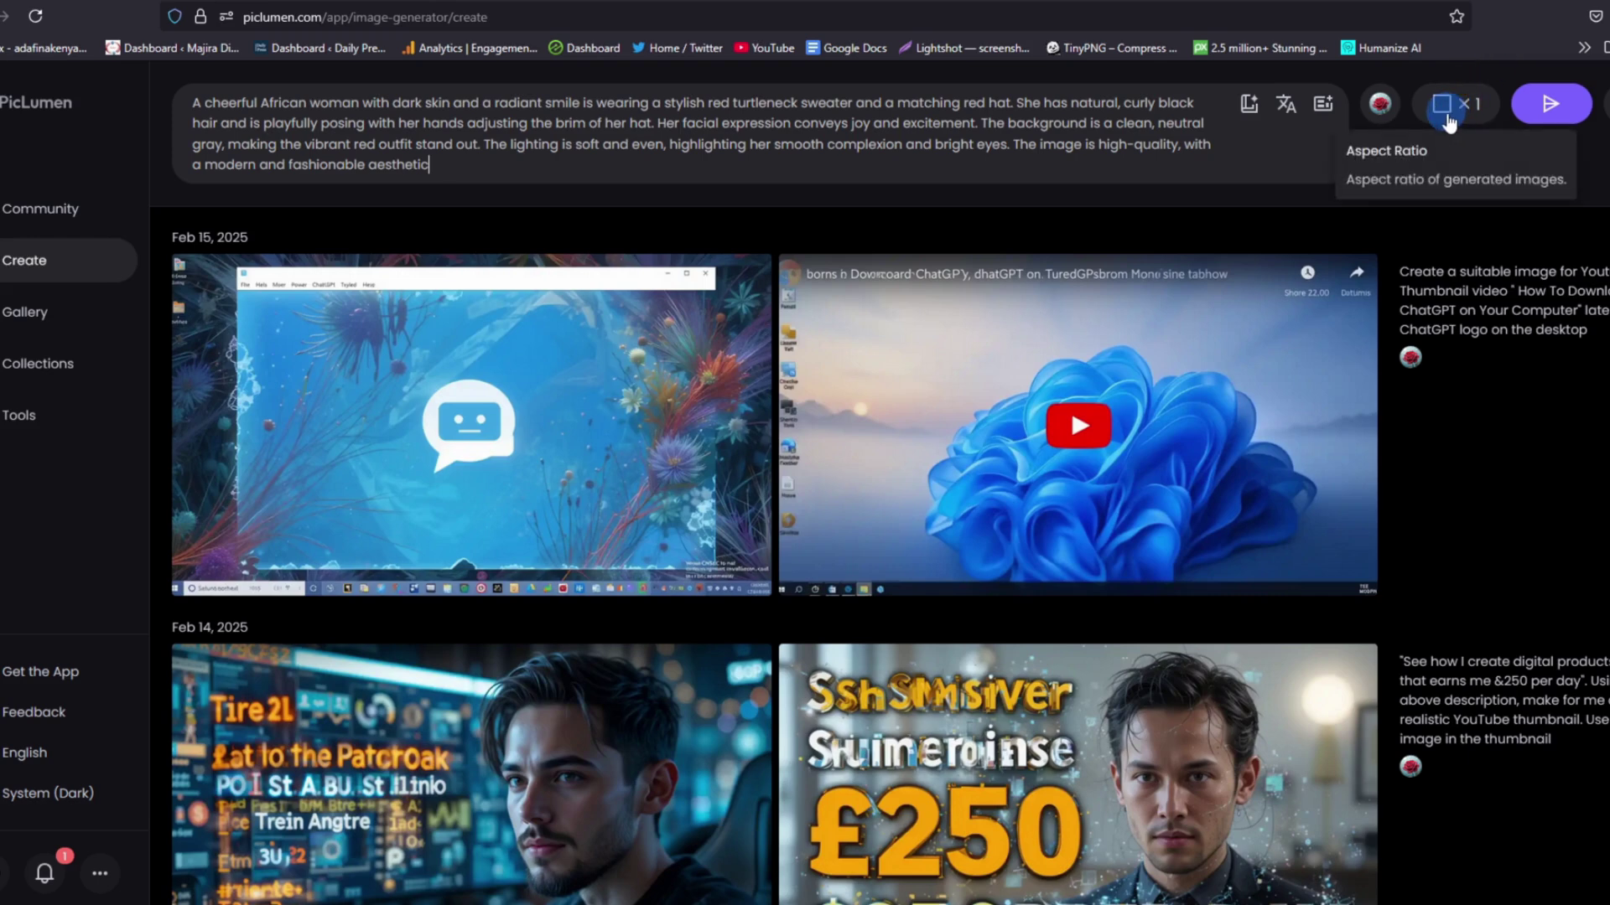
- Set the aspect ratio of the generated images to 16:9
click(1447, 111)
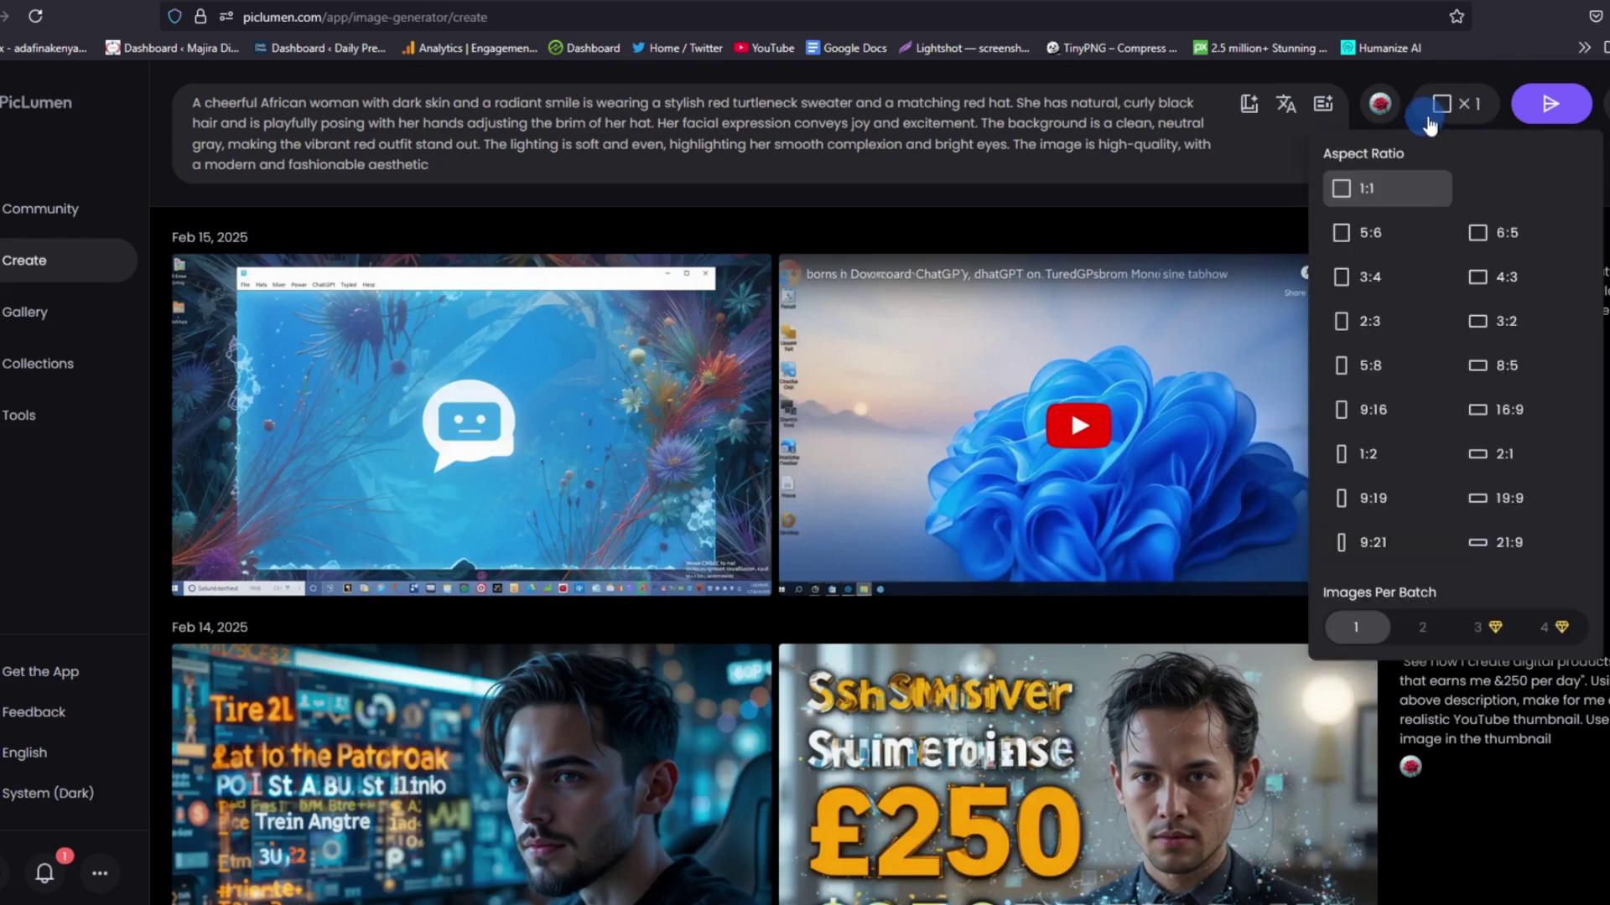
click(1358, 202)
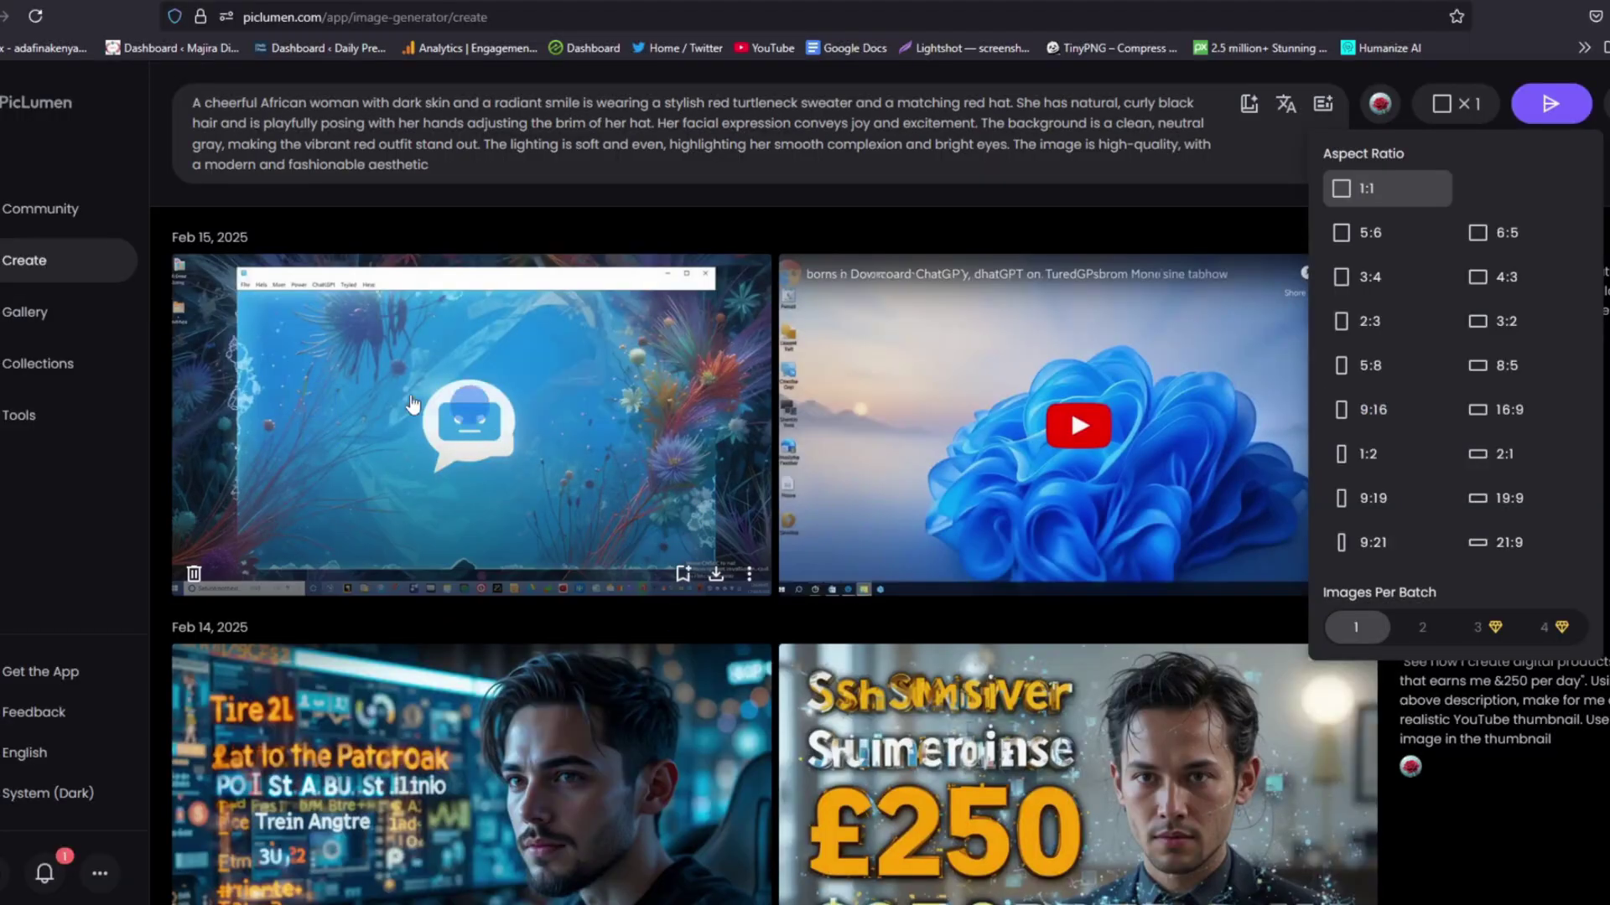
click(1516, 415)
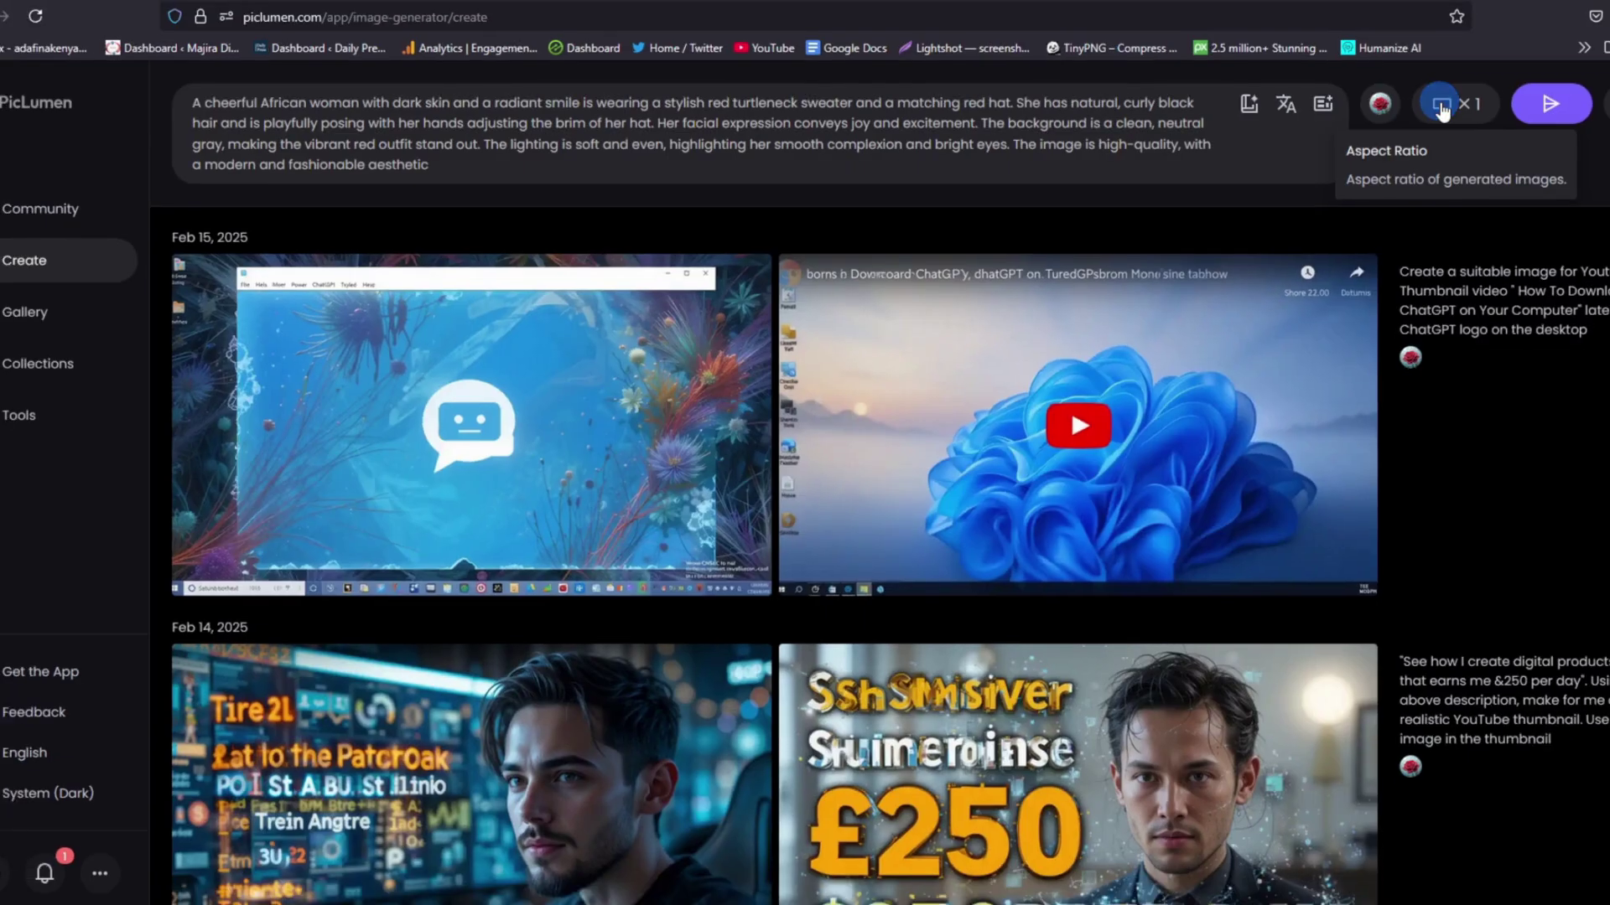
- Set the aspect ratio to 9:16 and the images per batch to 2
click(1441, 107)
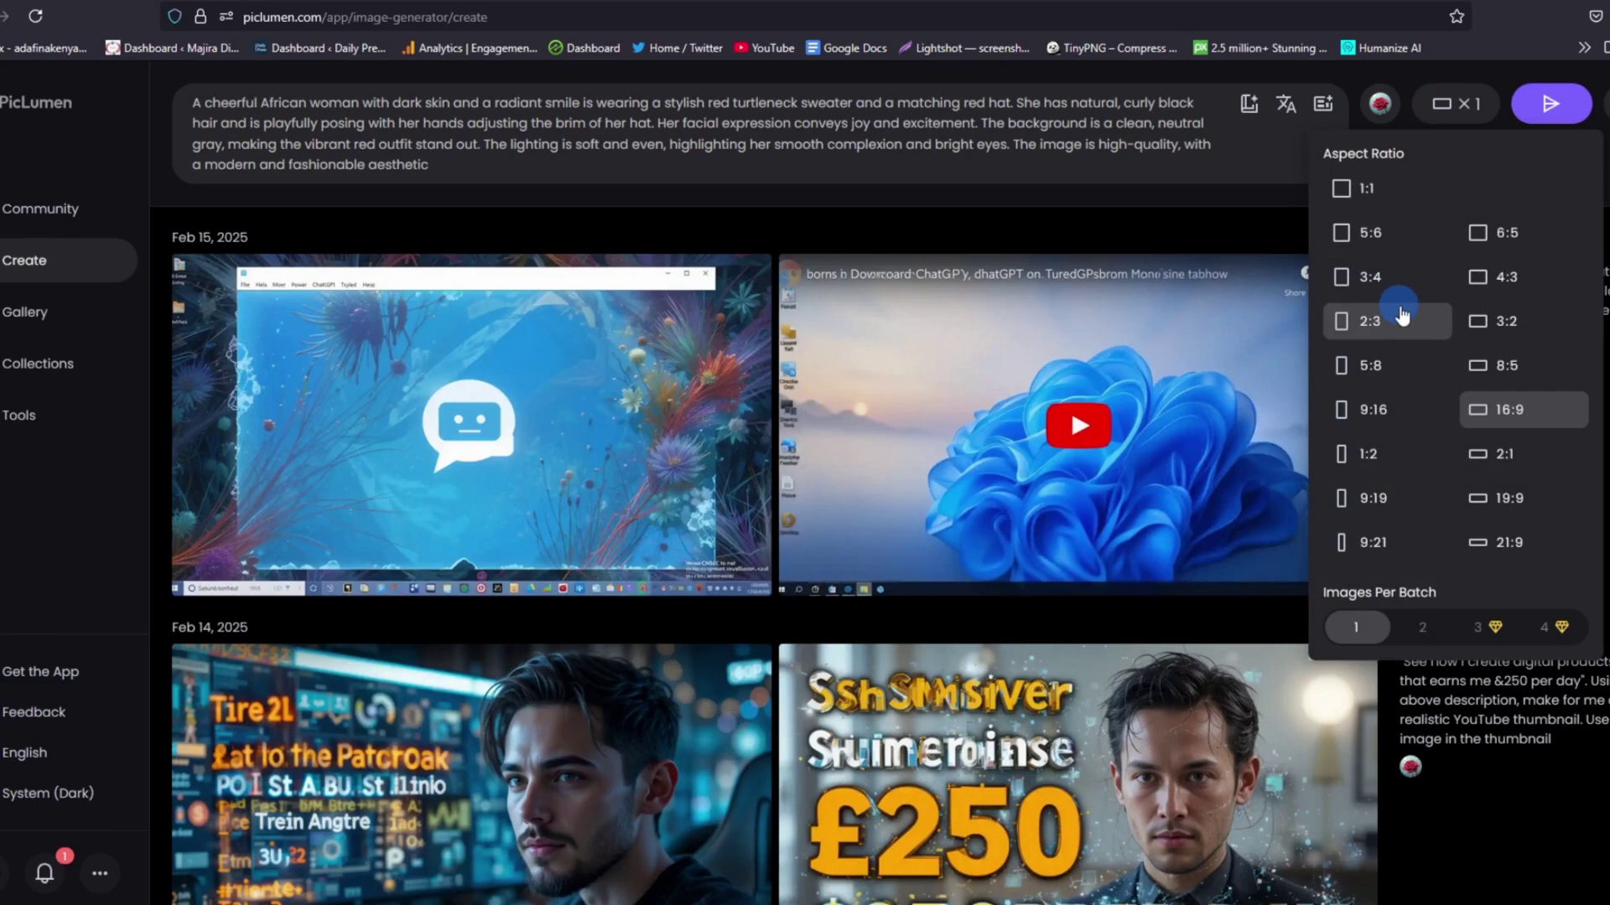
click(1373, 415)
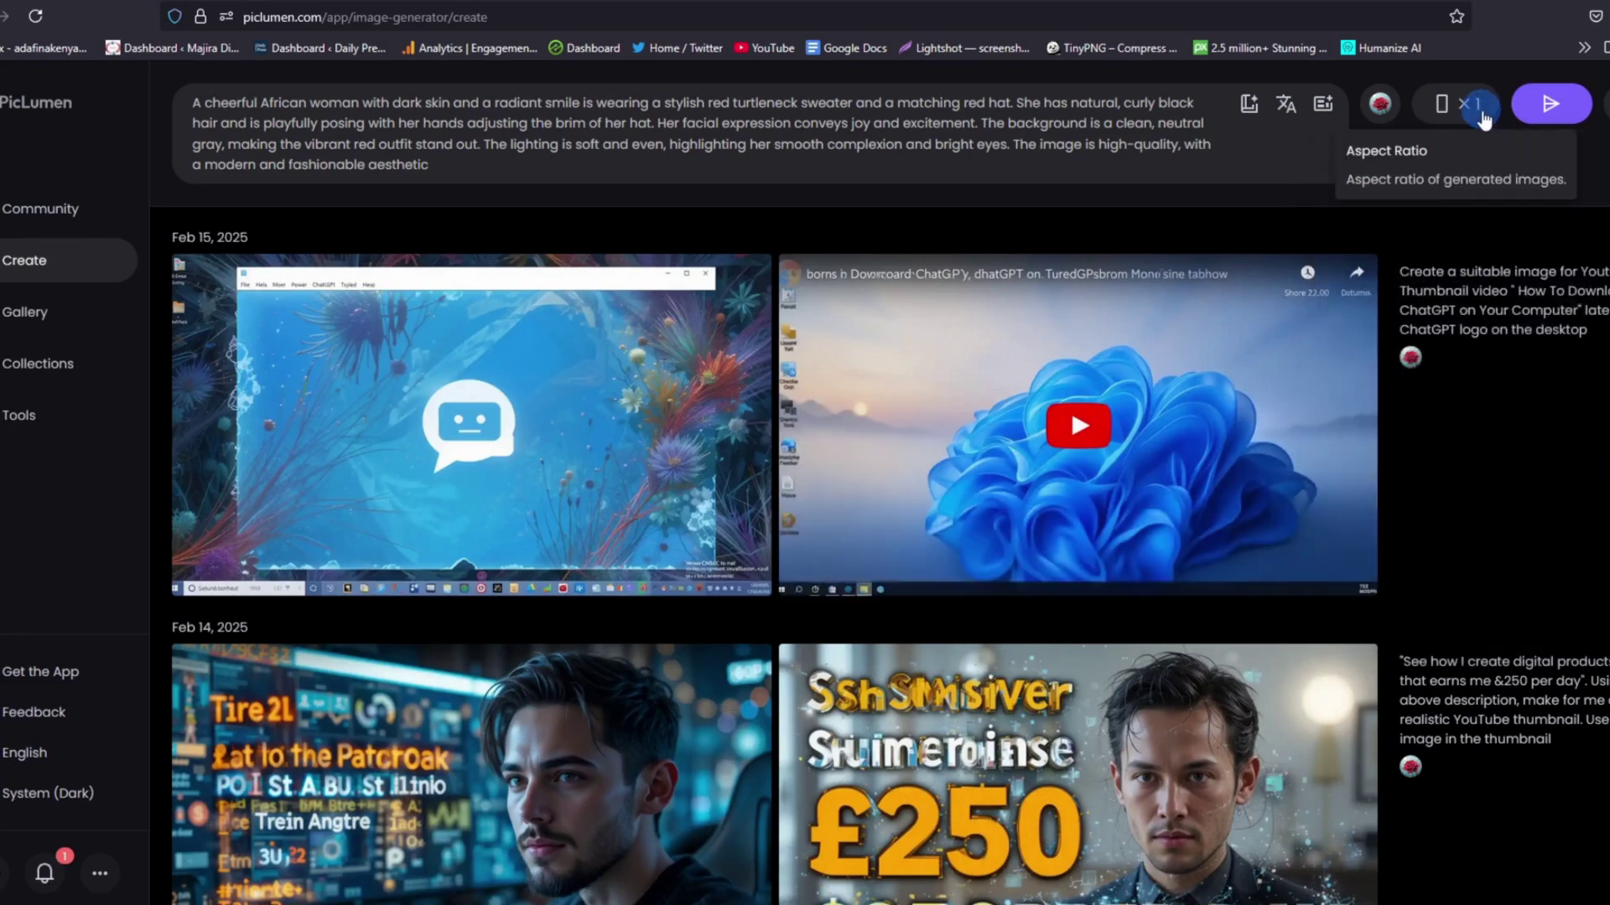
click(1484, 115)
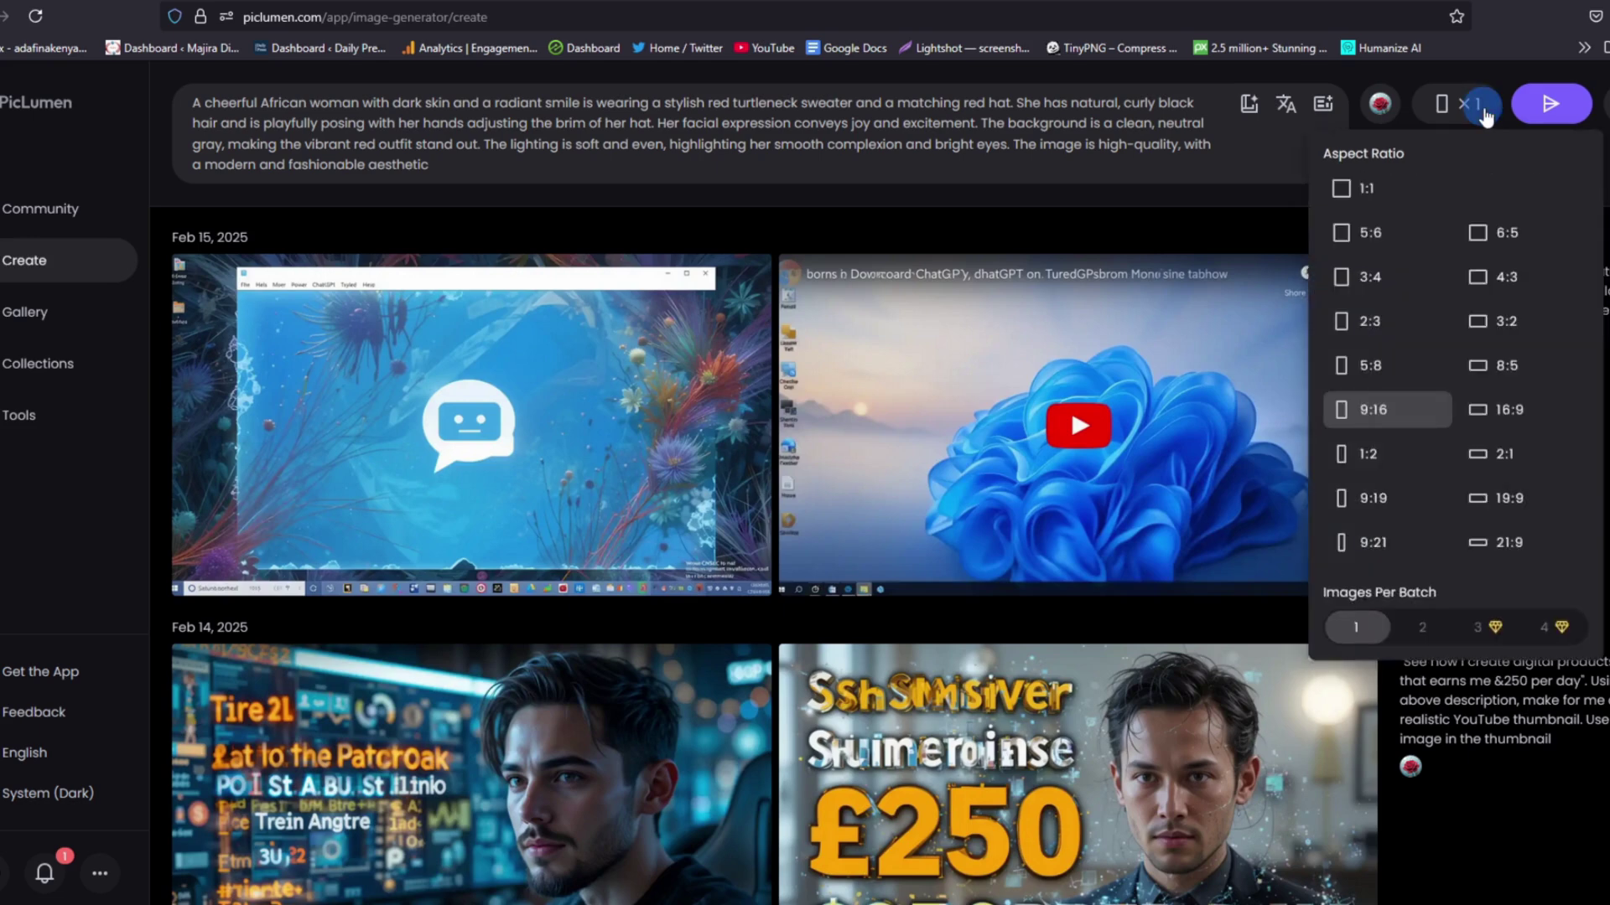
click(1484, 115)
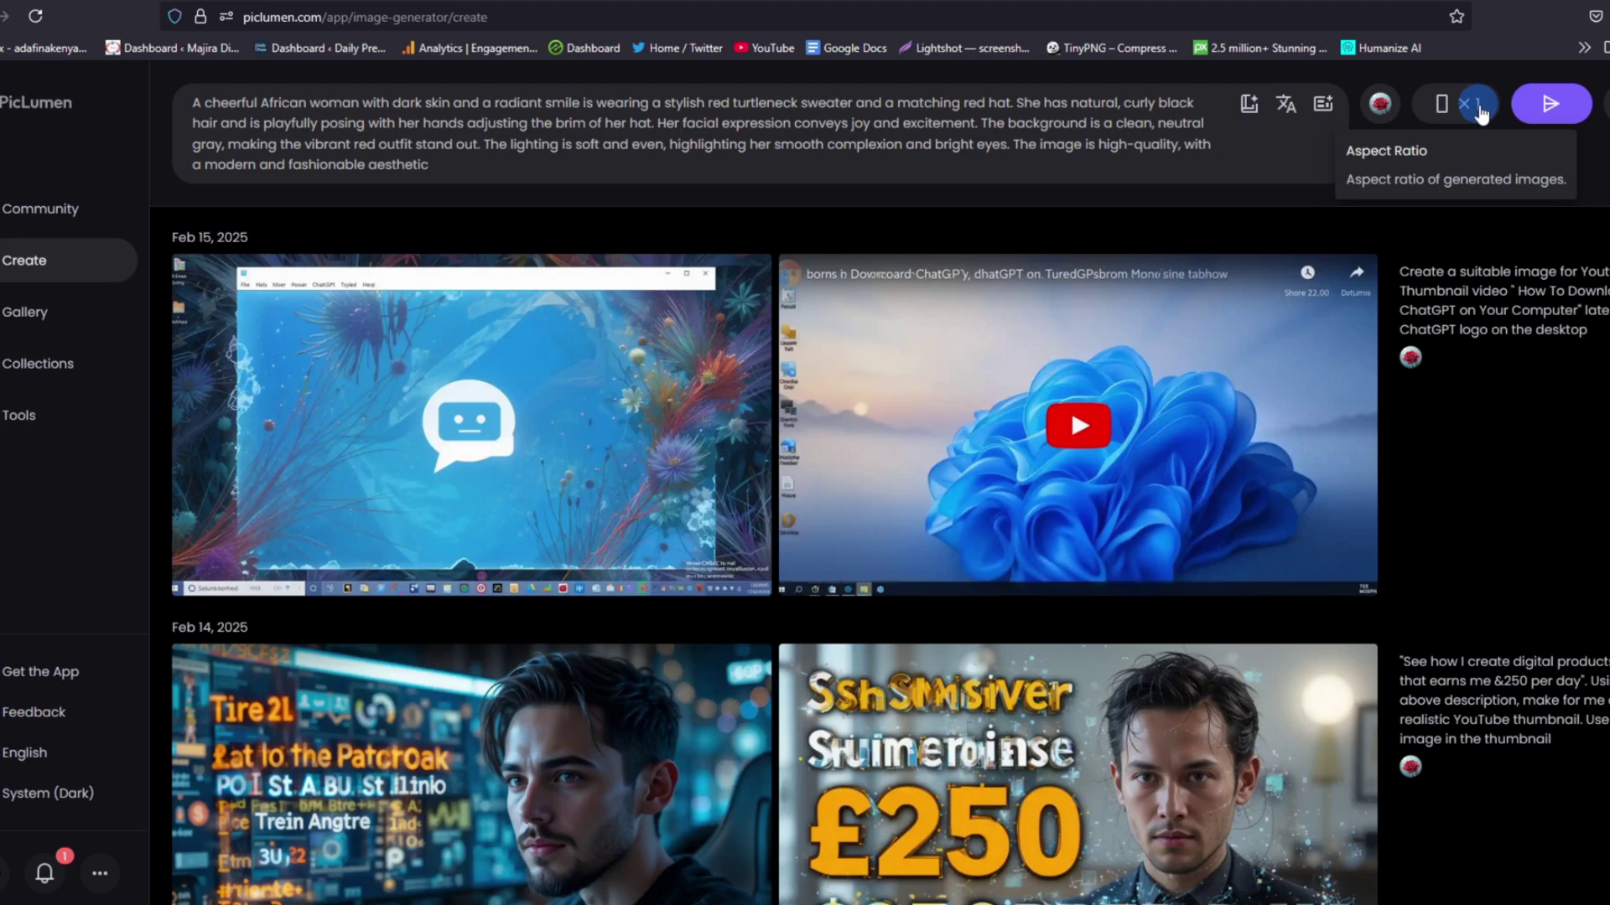
click(1483, 115)
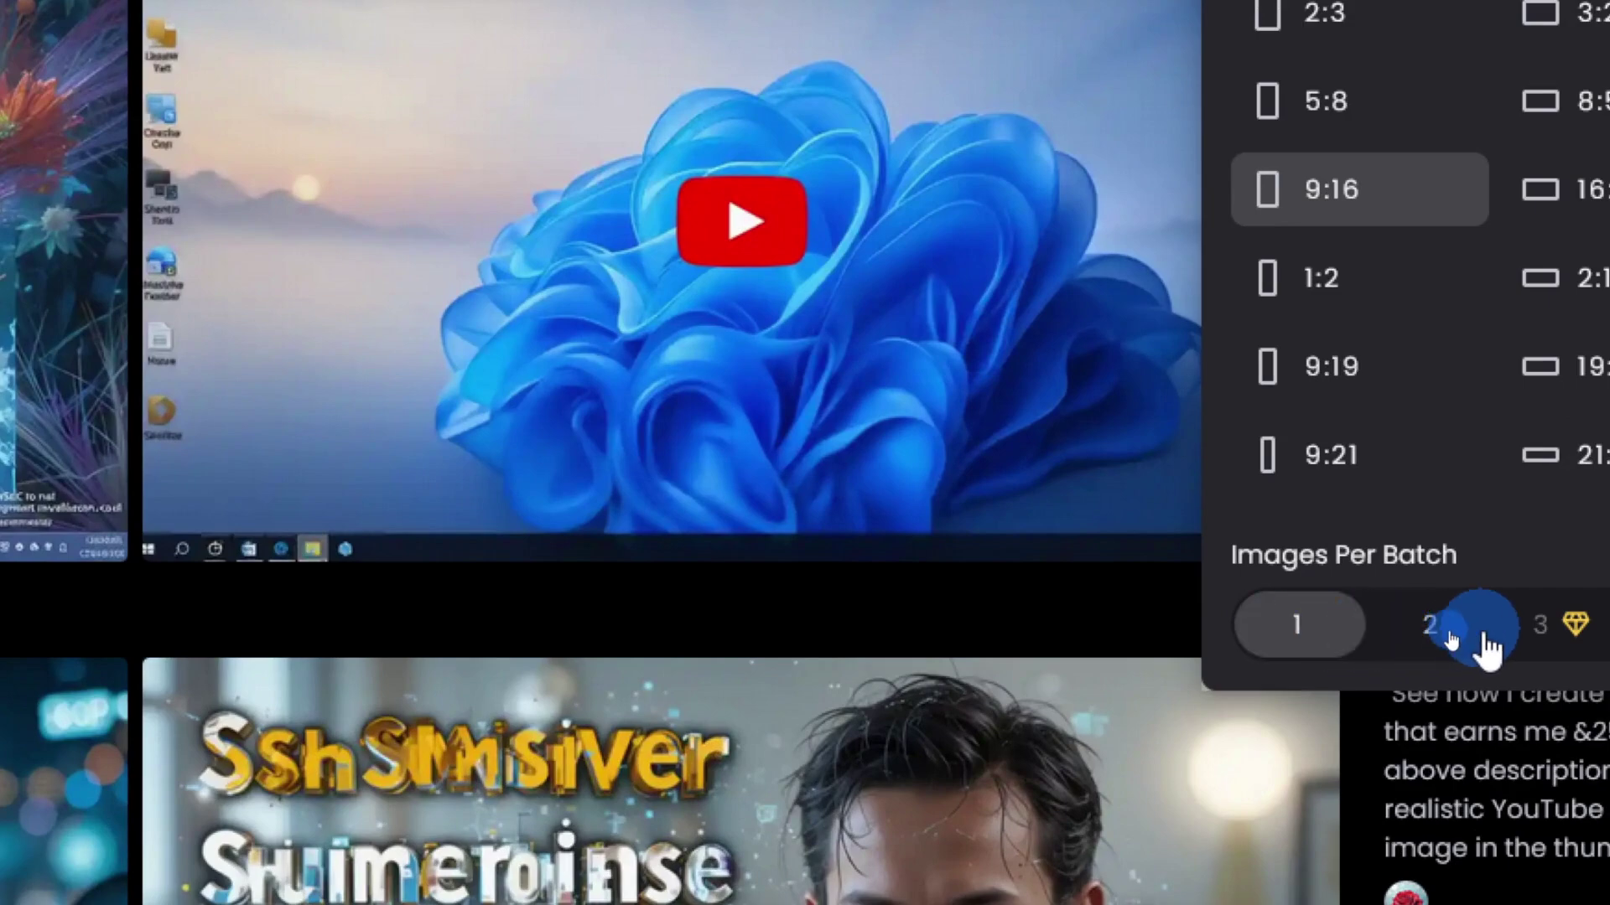
click(1435, 630)
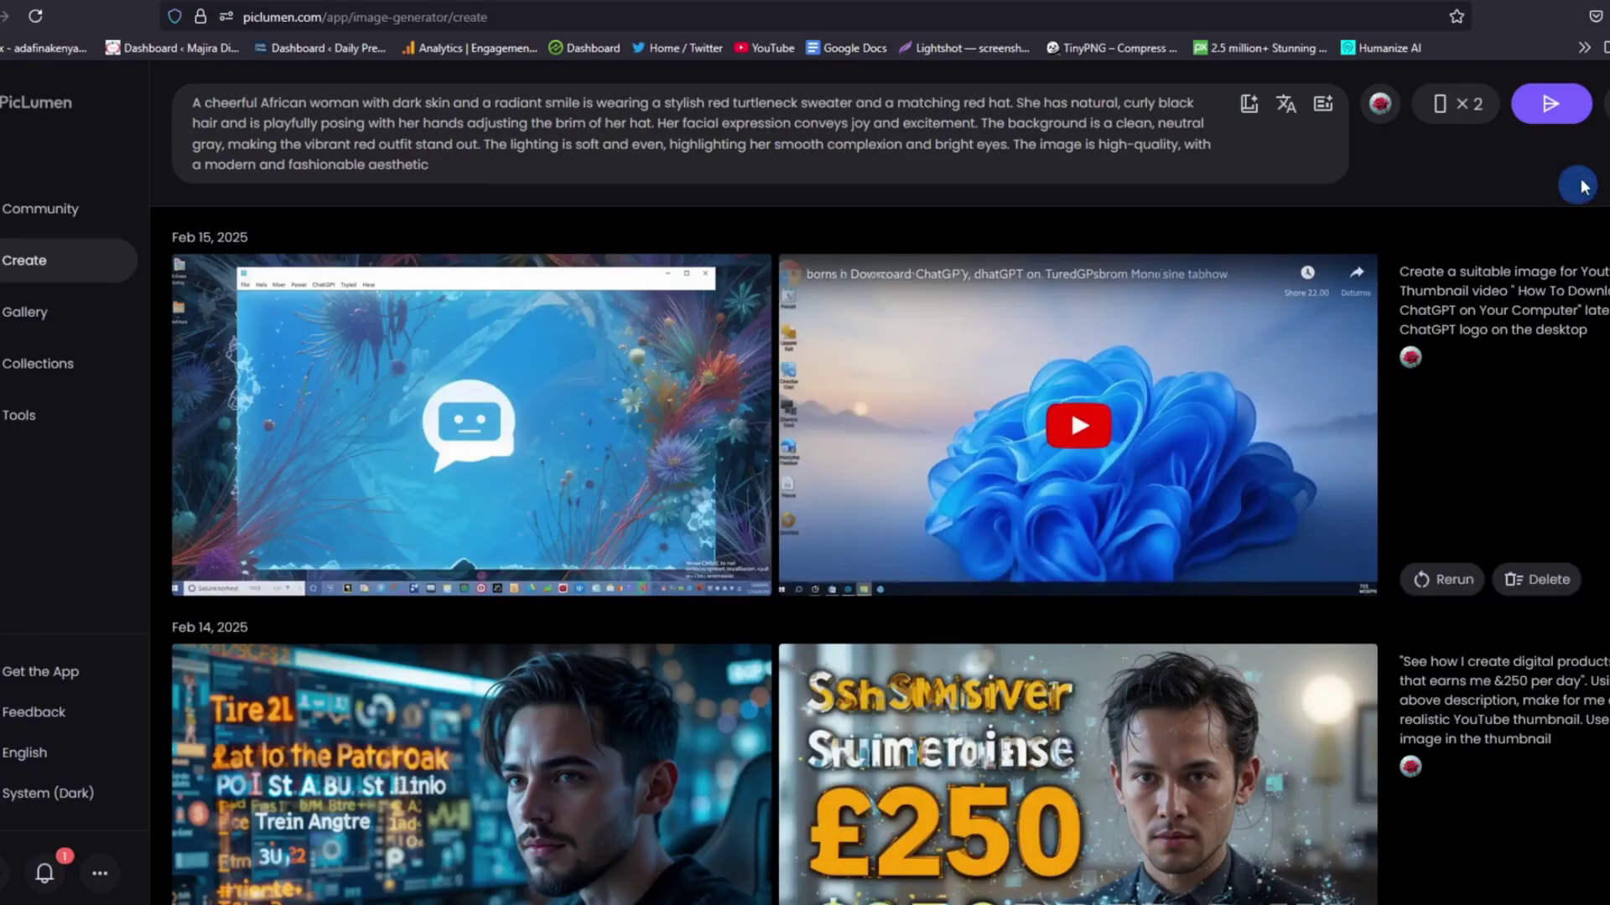
click(1456, 104)
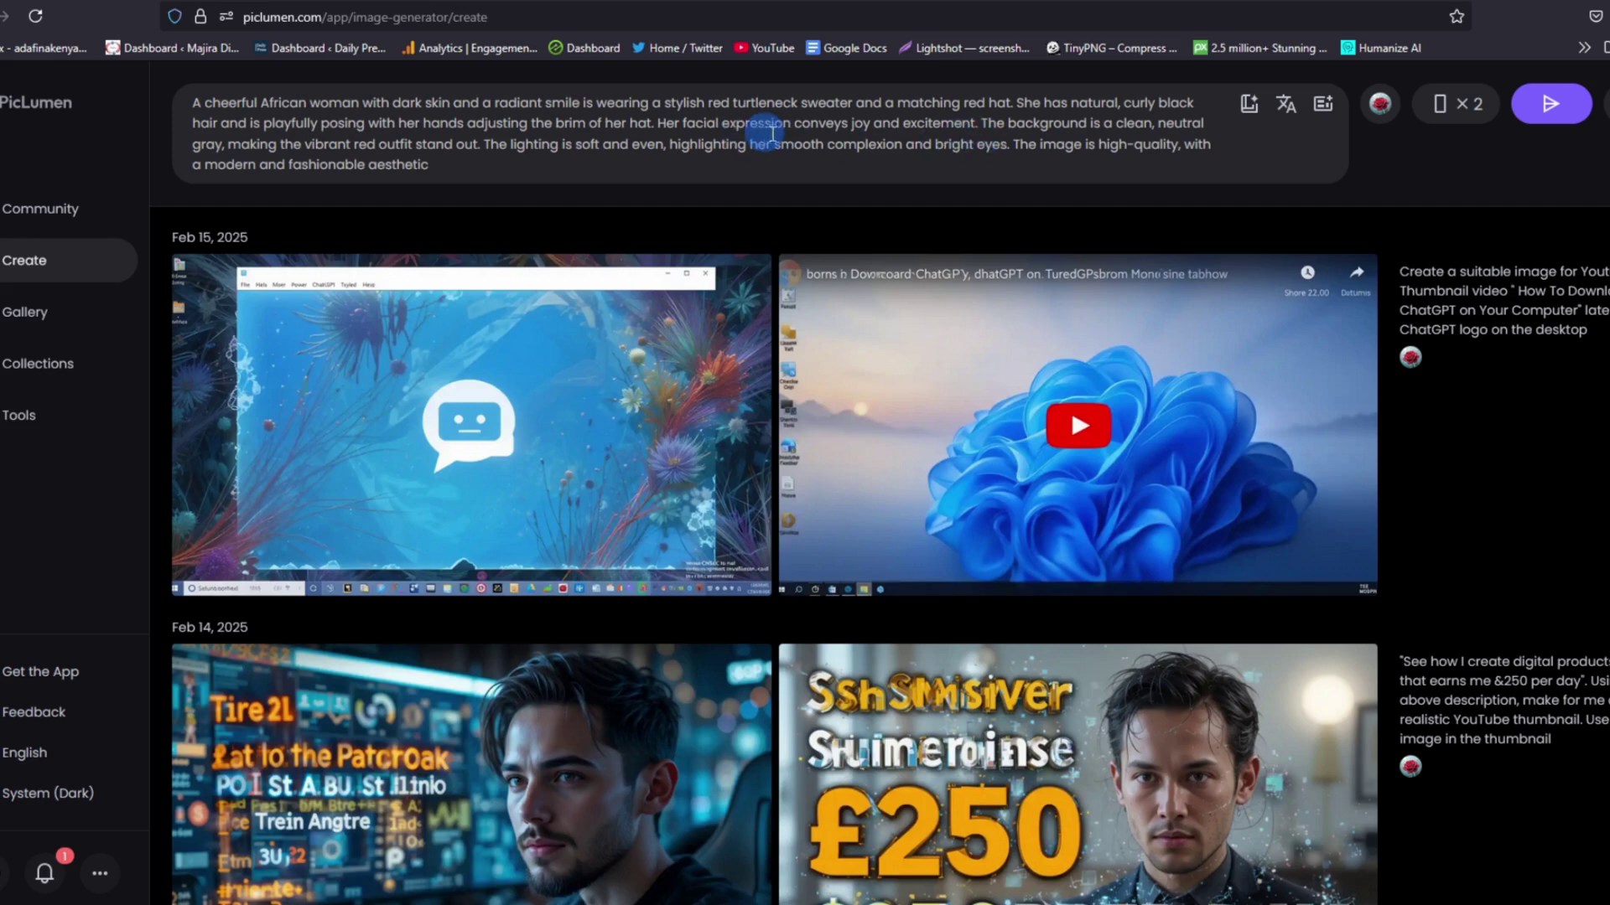
- Check the image reference options without choosing one and generate the images from the entered prompt
click(1250, 115)
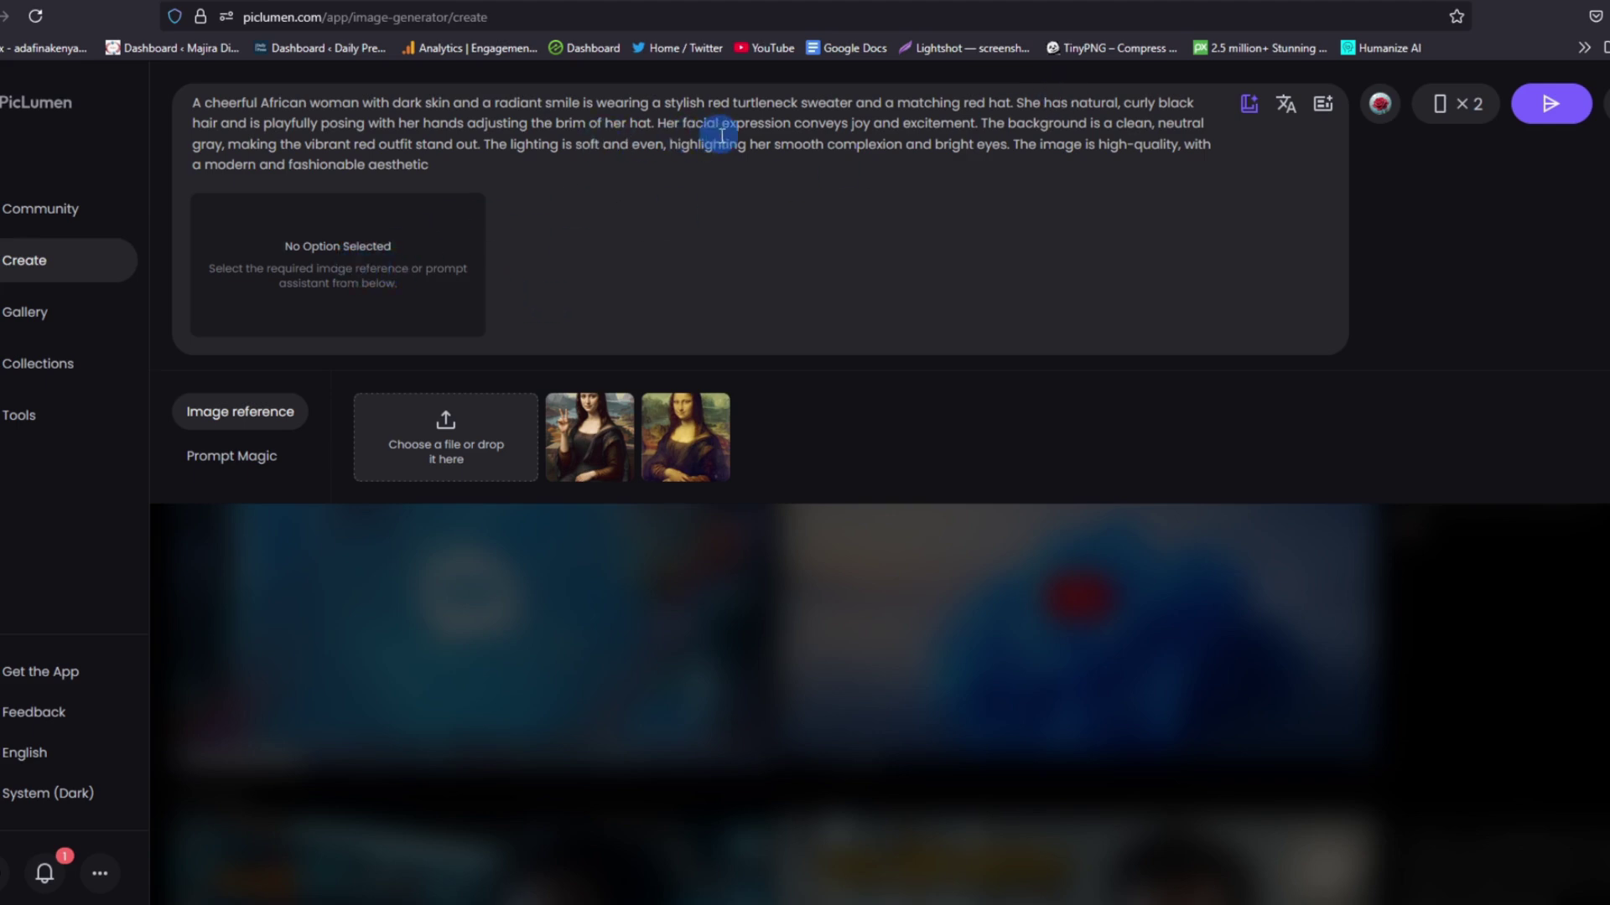
click(1248, 103)
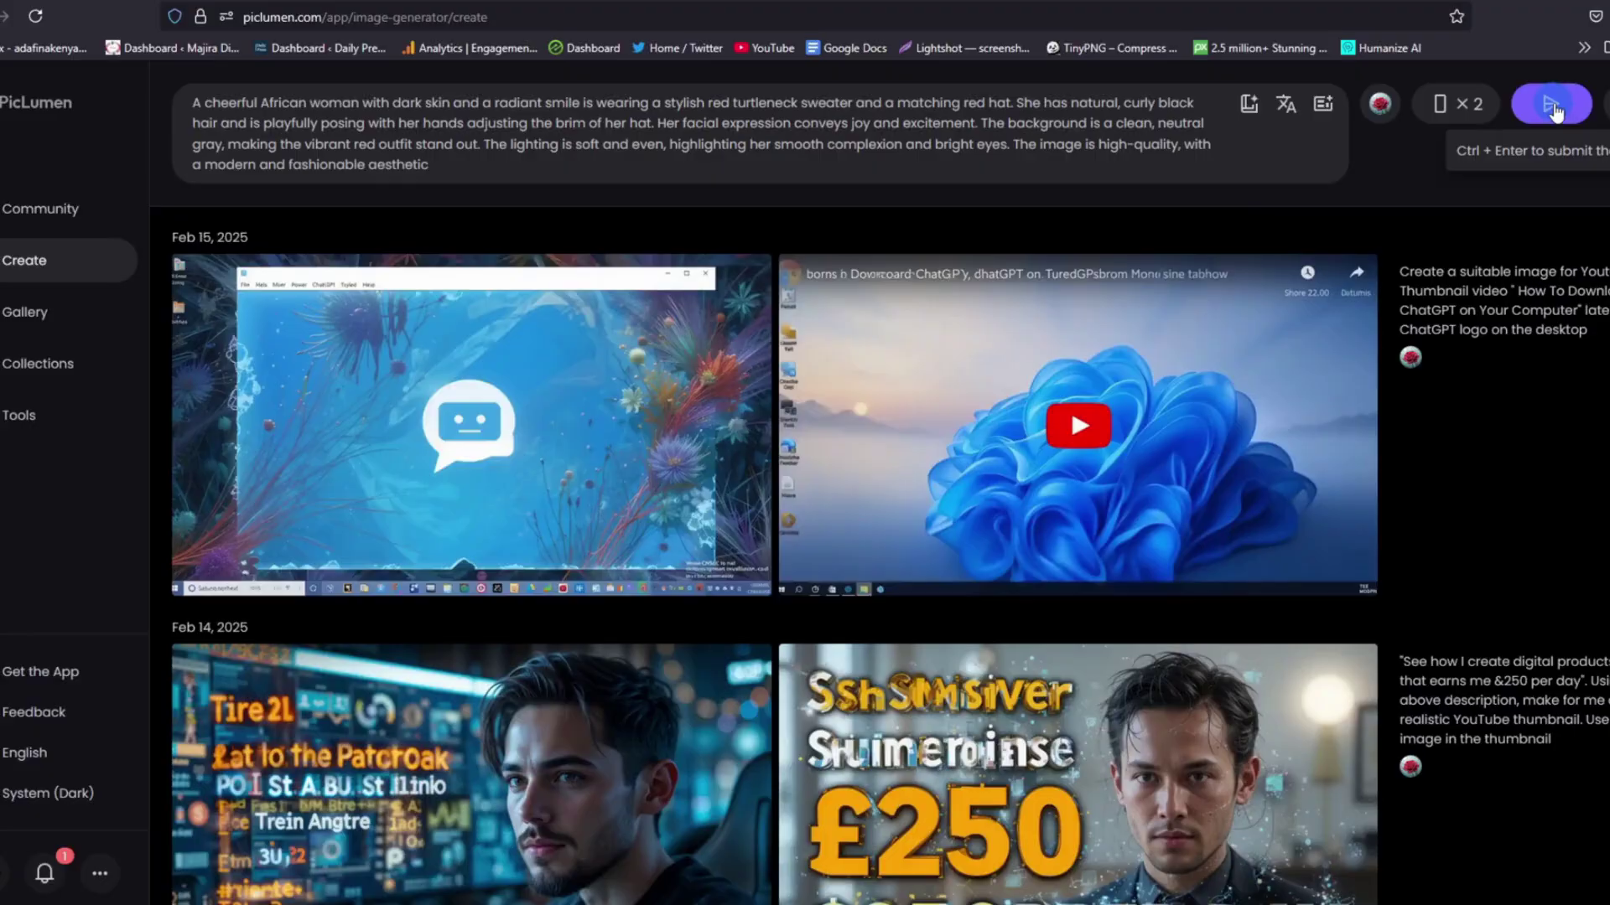
click(1552, 105)
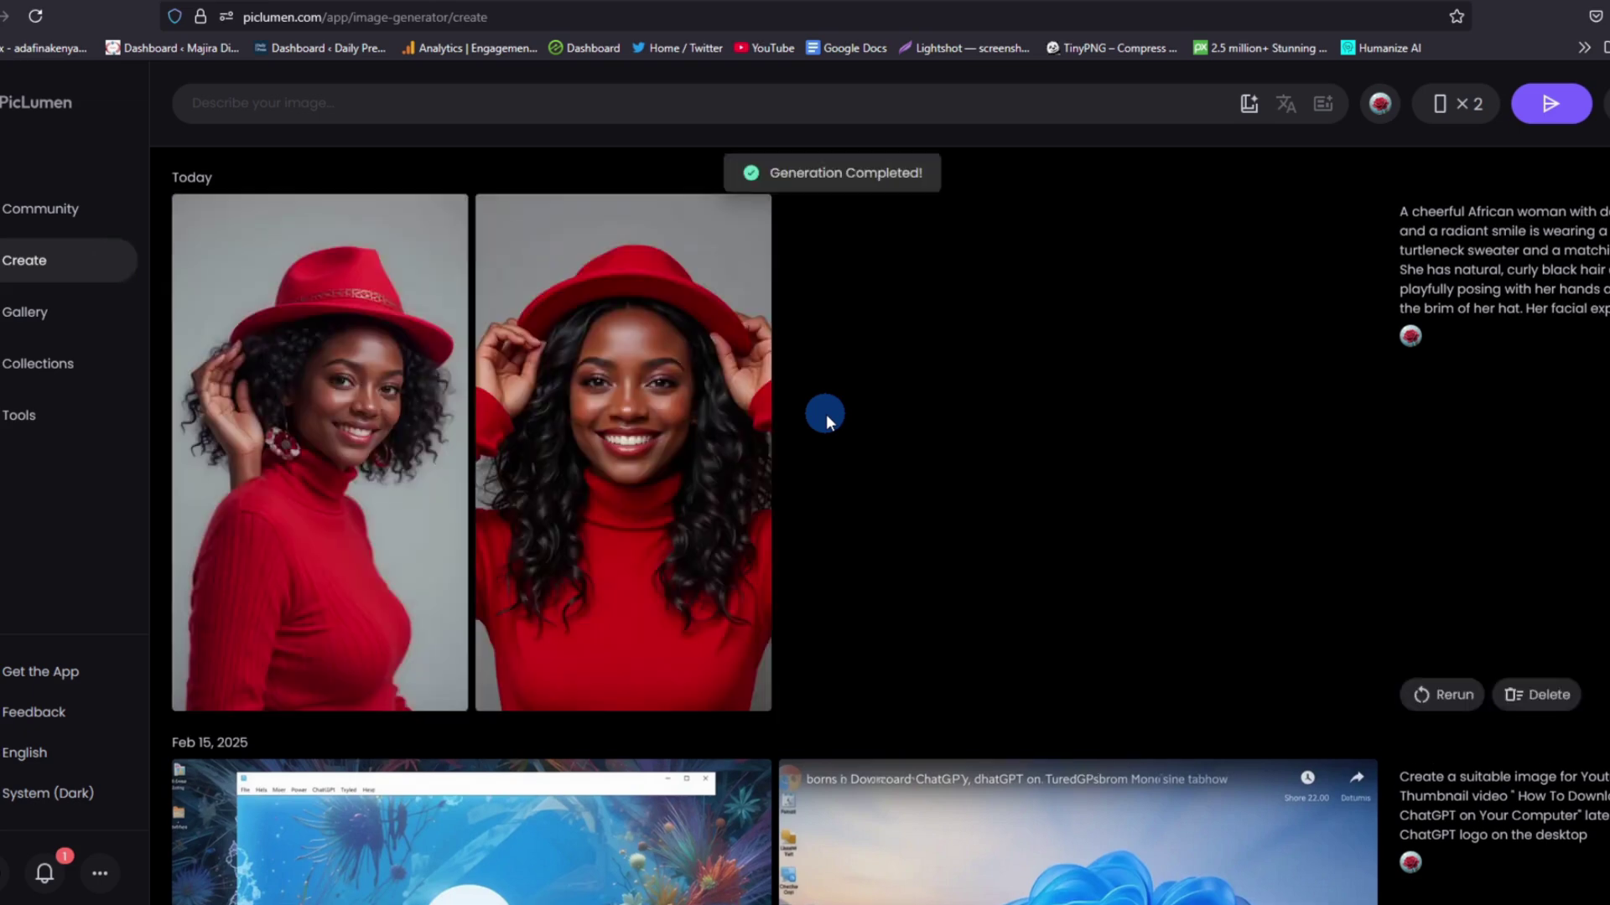
- View each of the two generated red-hat portraits enlarged, close the previews and look over the creation history
click(618, 495)
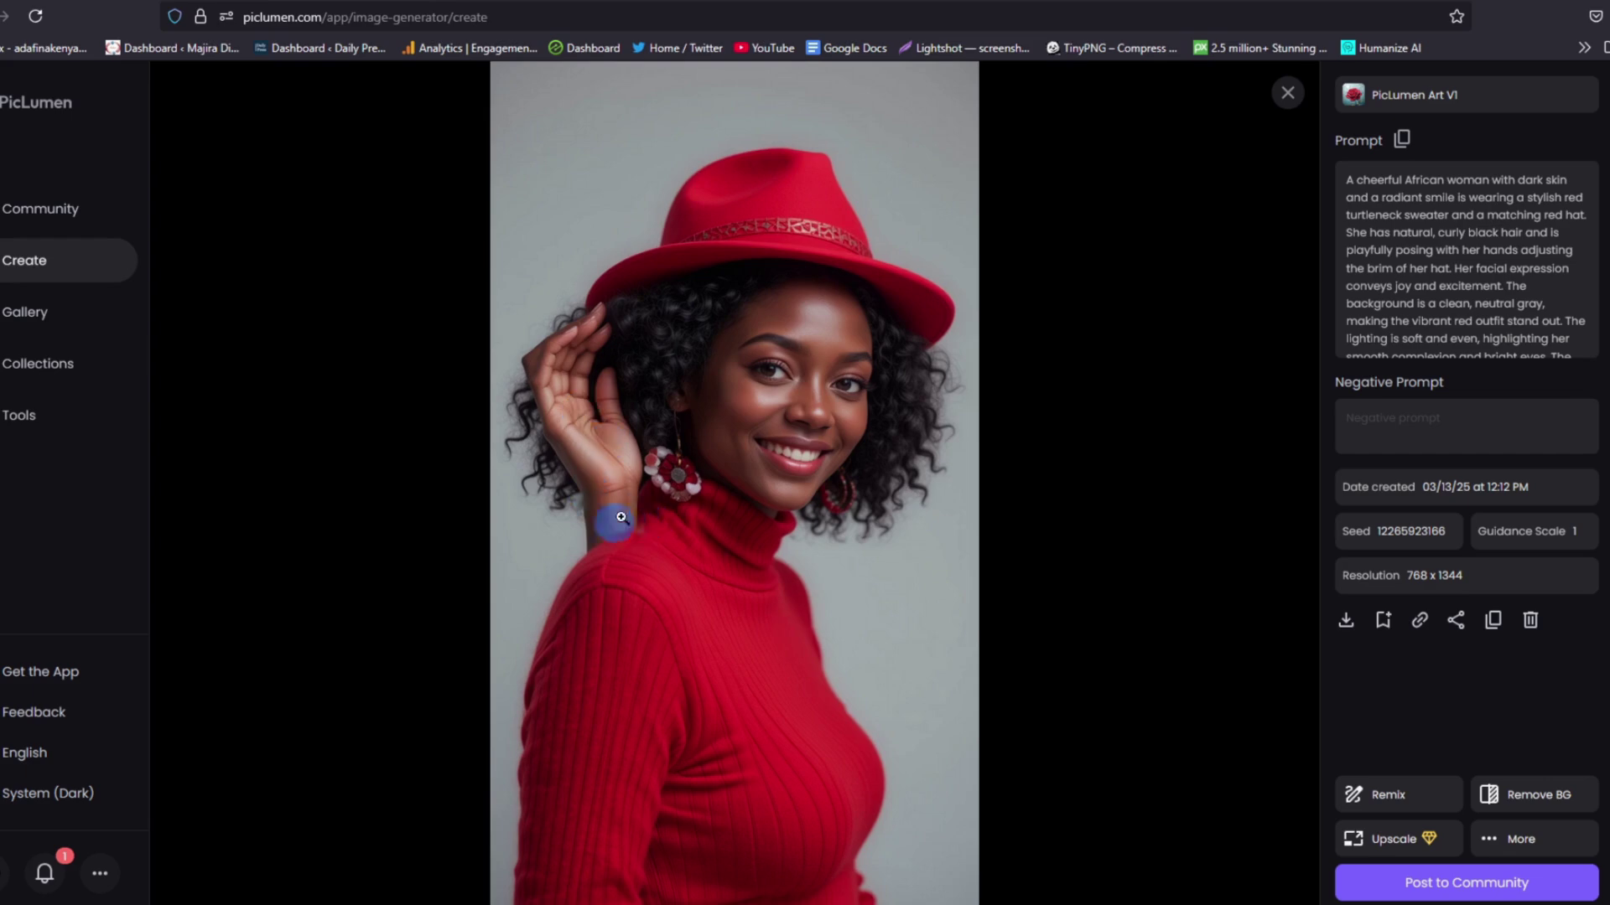
click(1289, 112)
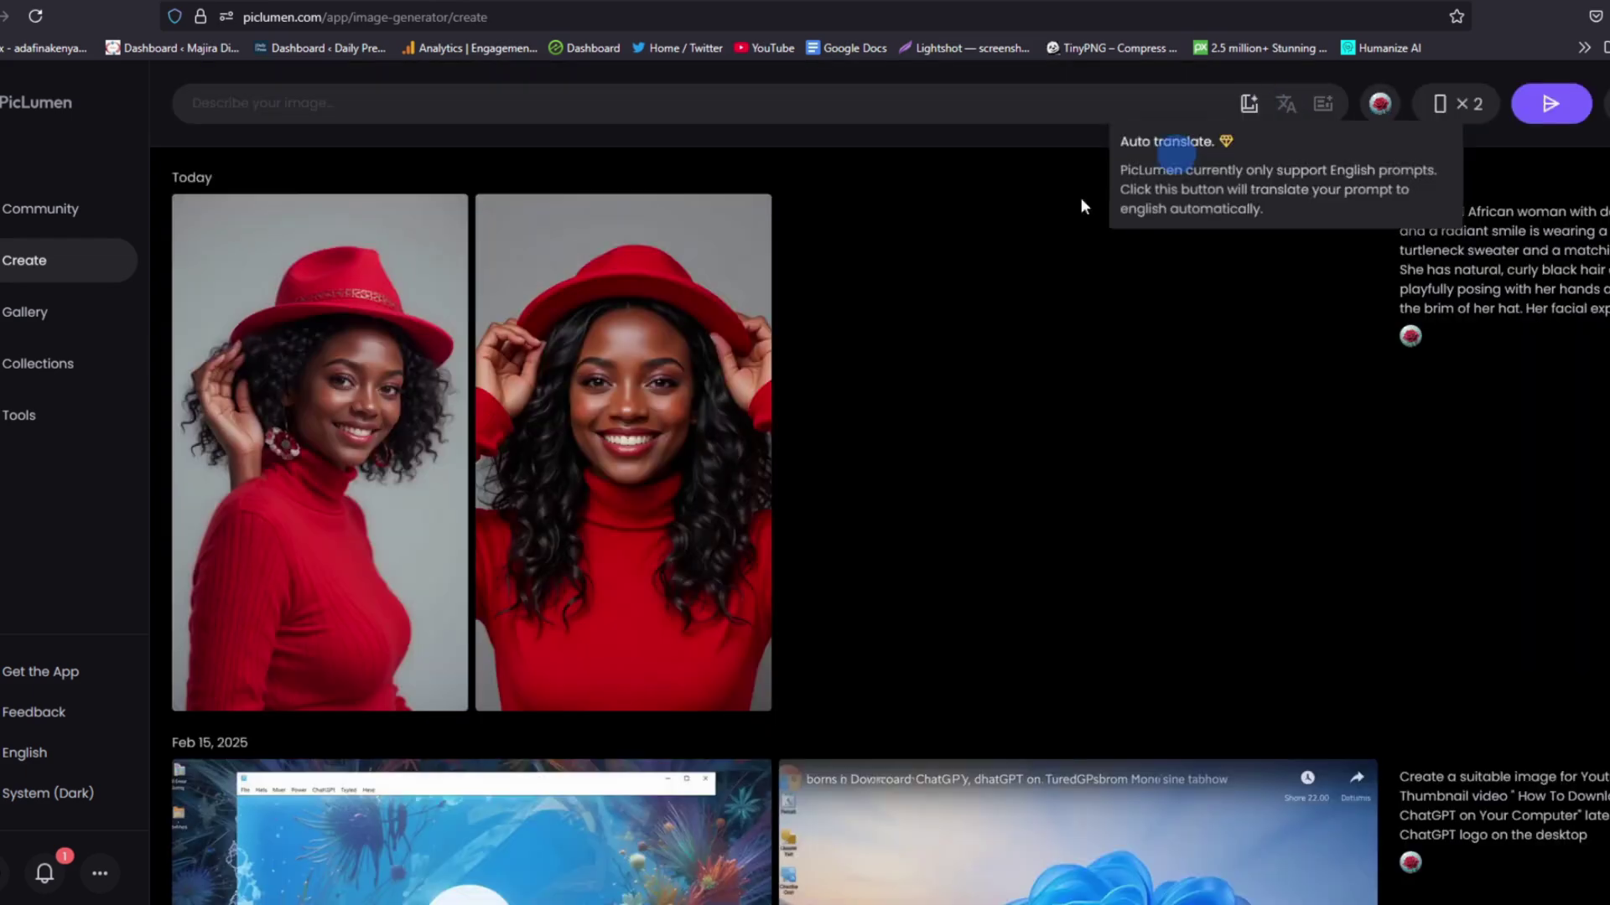
click(568, 456)
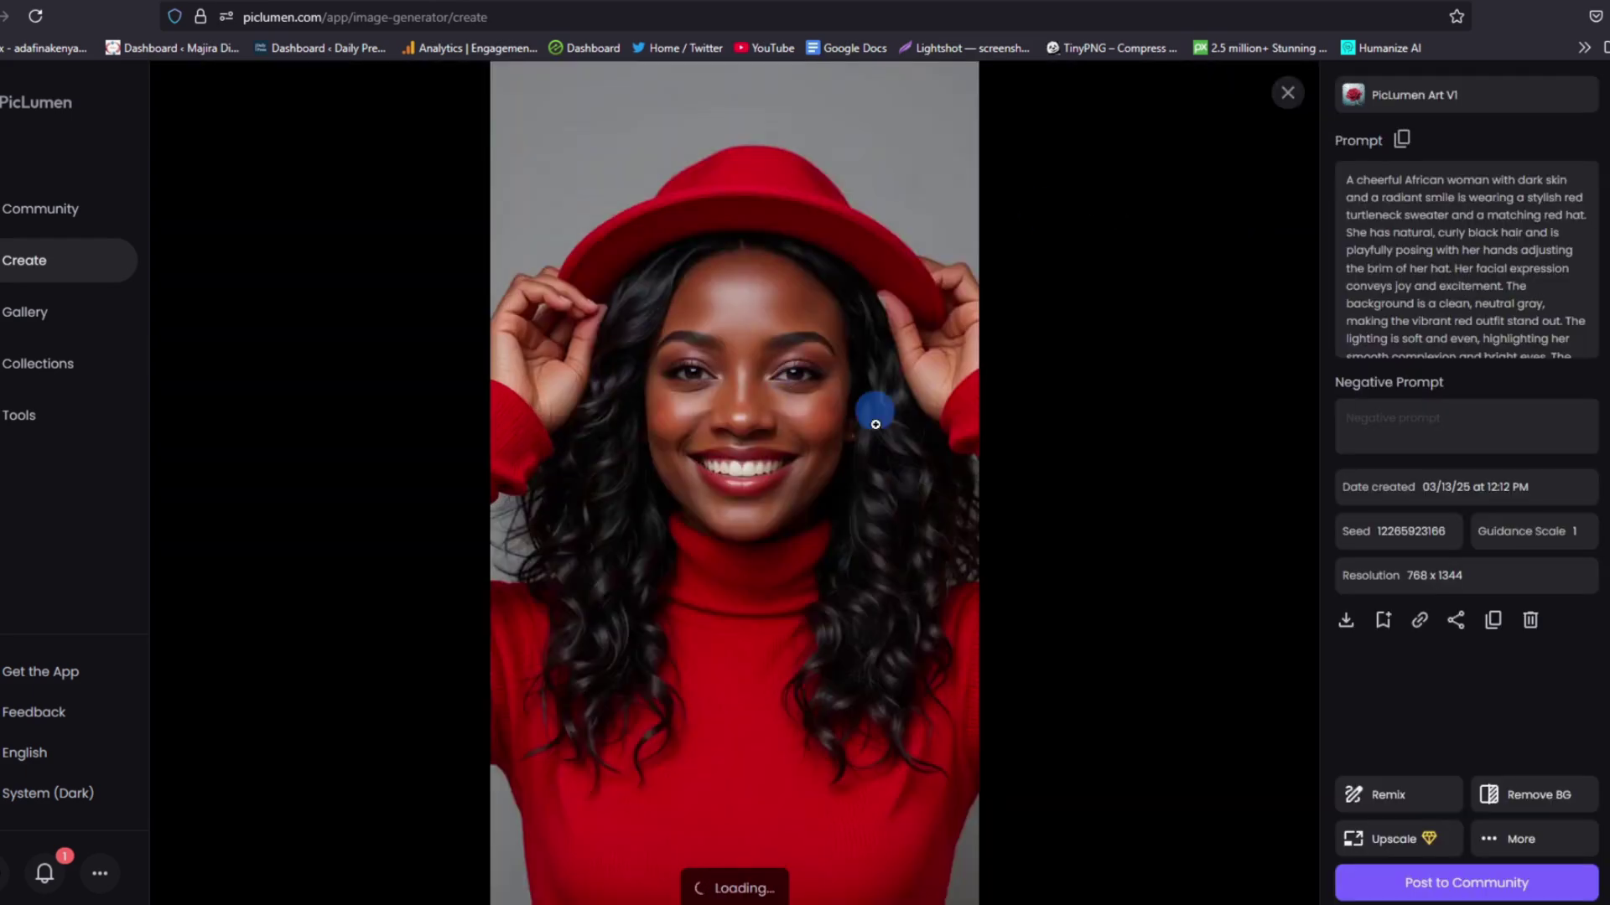
click(1287, 92)
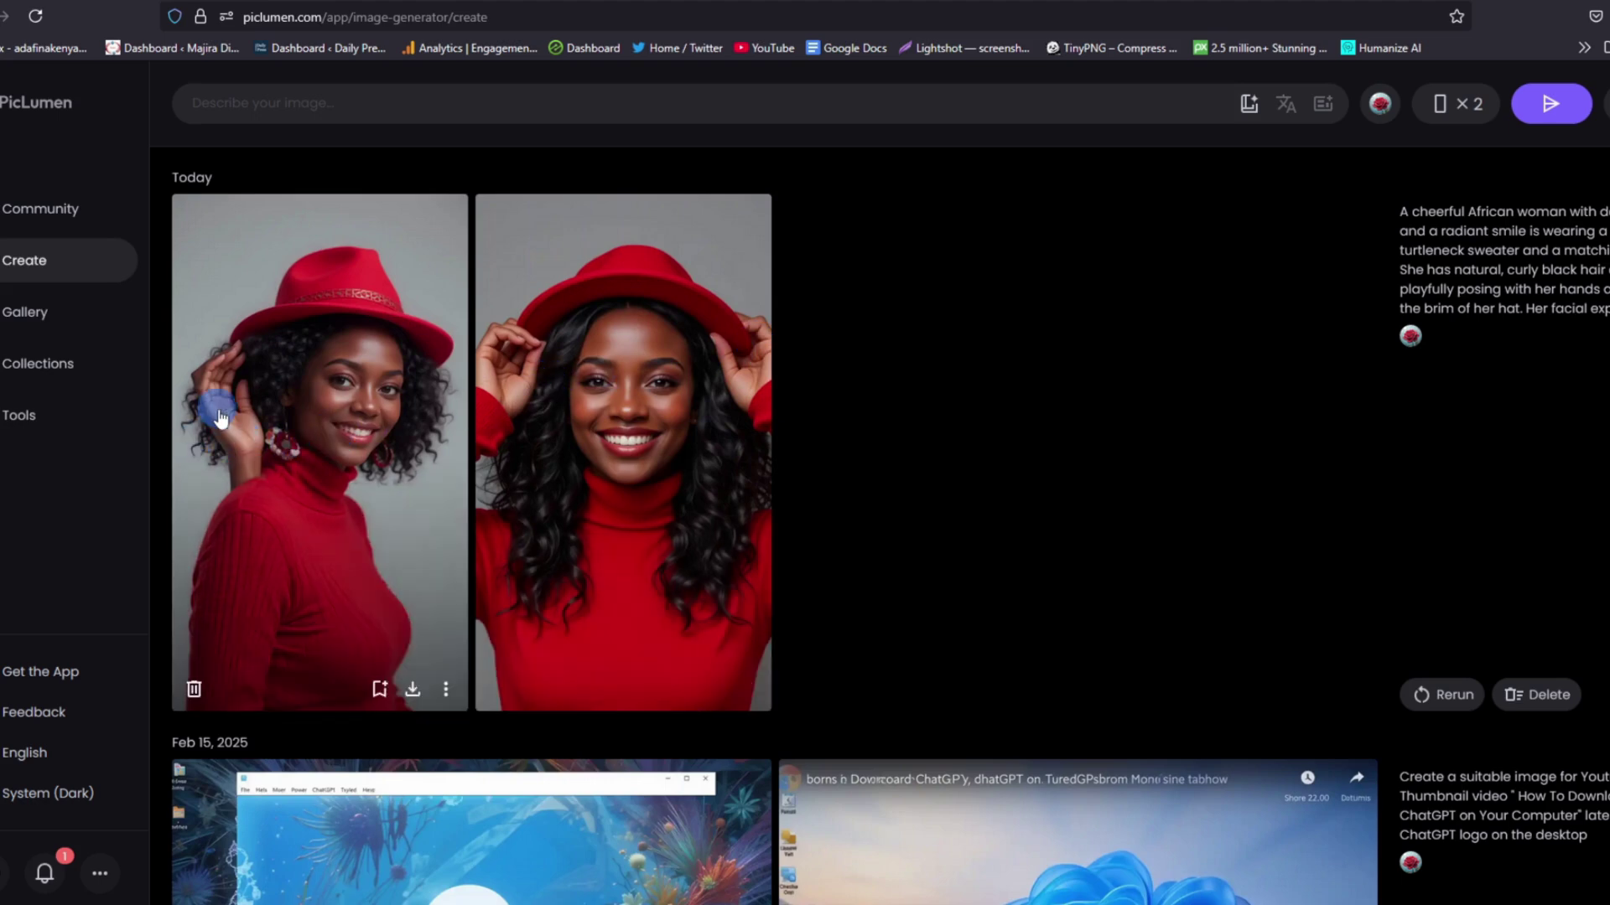
scroll(453, 478, down, 3)
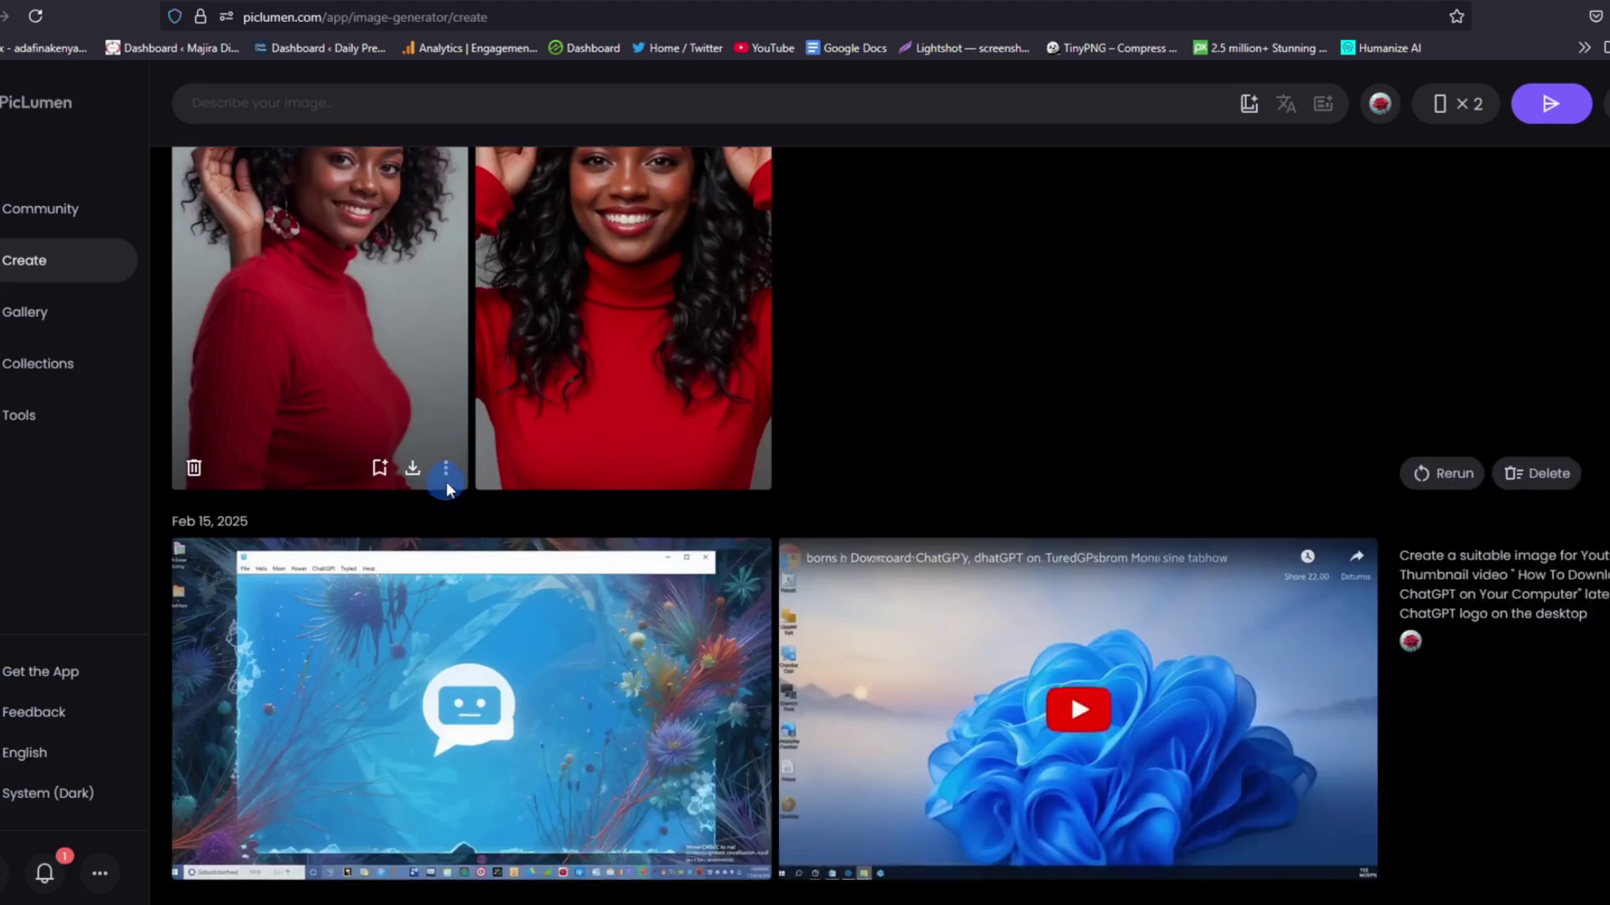
scroll(446, 481, up, 3)
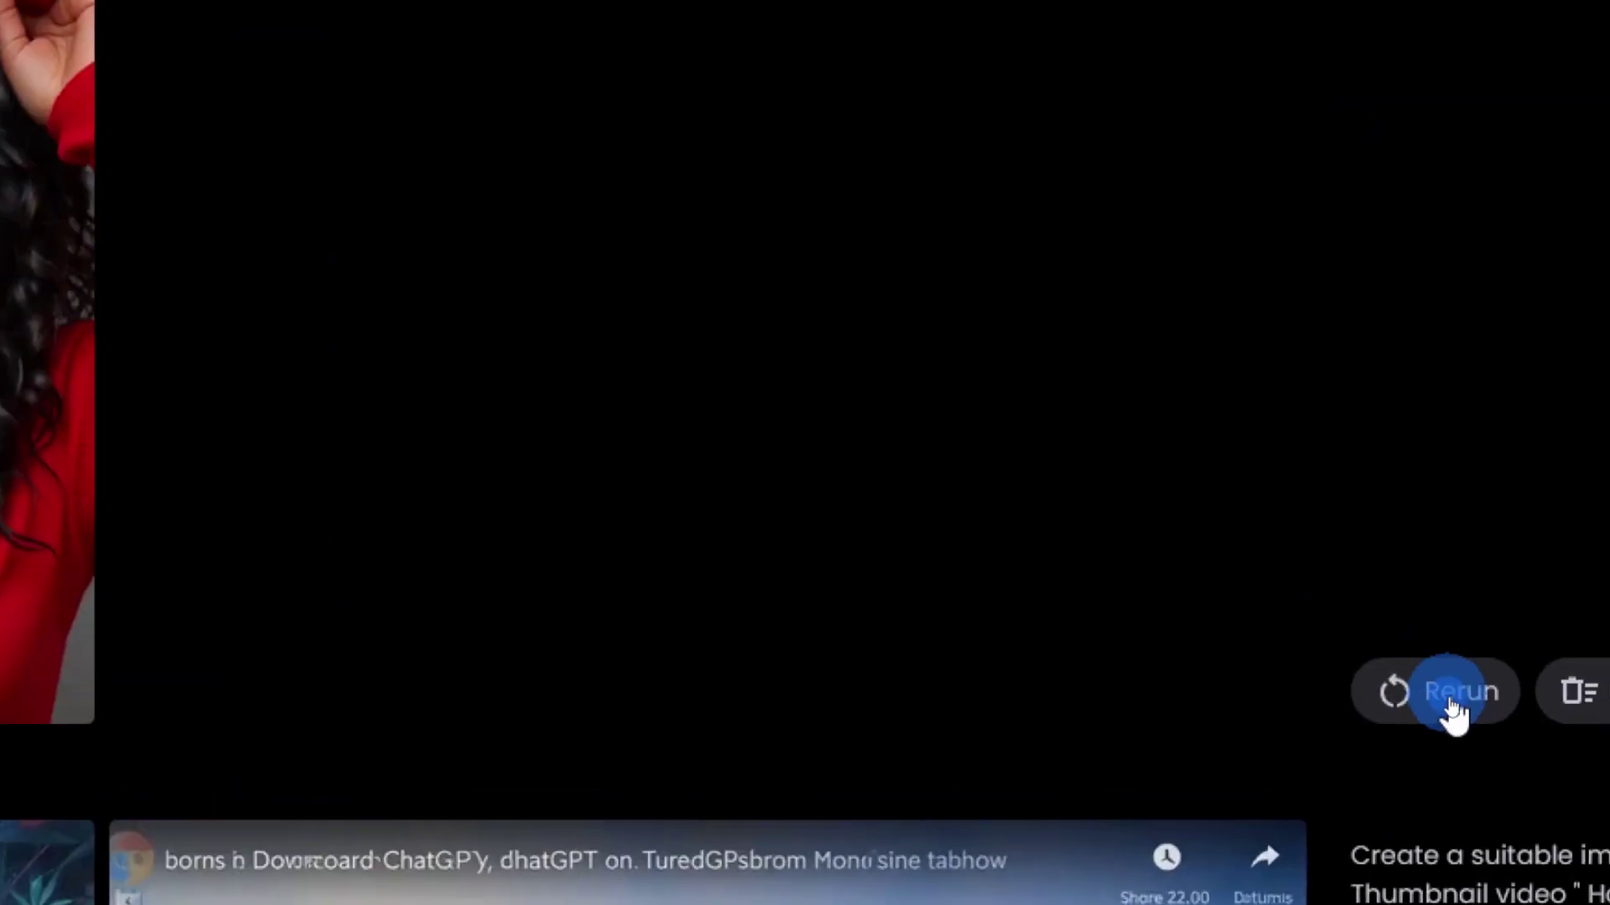
- Rerun the red-hat woman generation and look over the new images in the creation history
click(1450, 704)
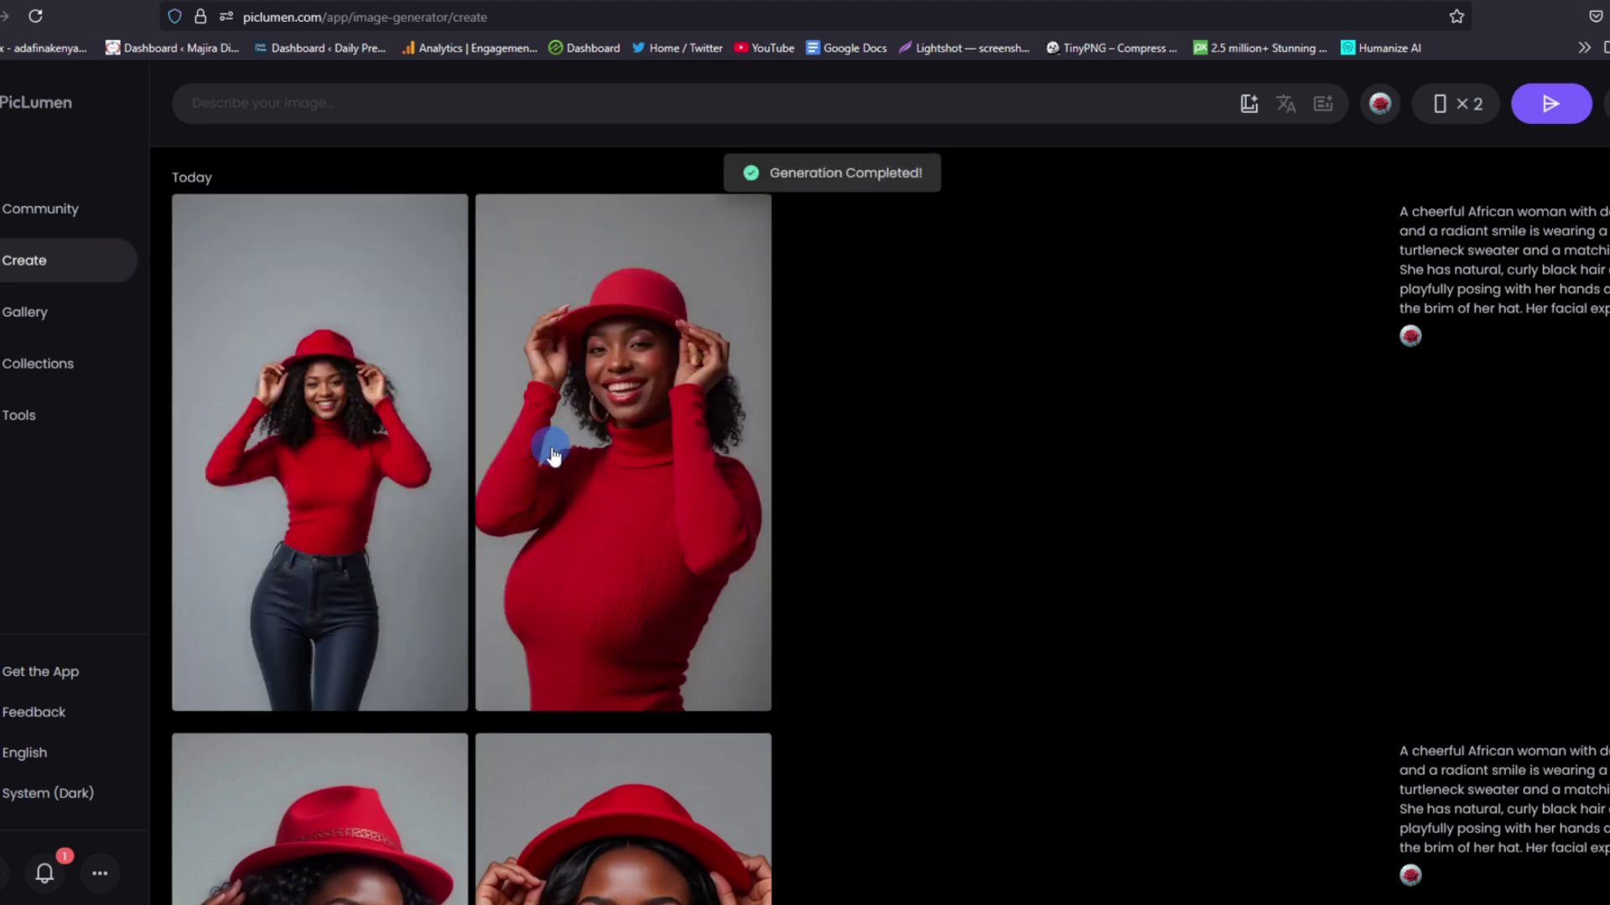
scroll(662, 486, down, 2)
scroll(668, 486, up, 2)
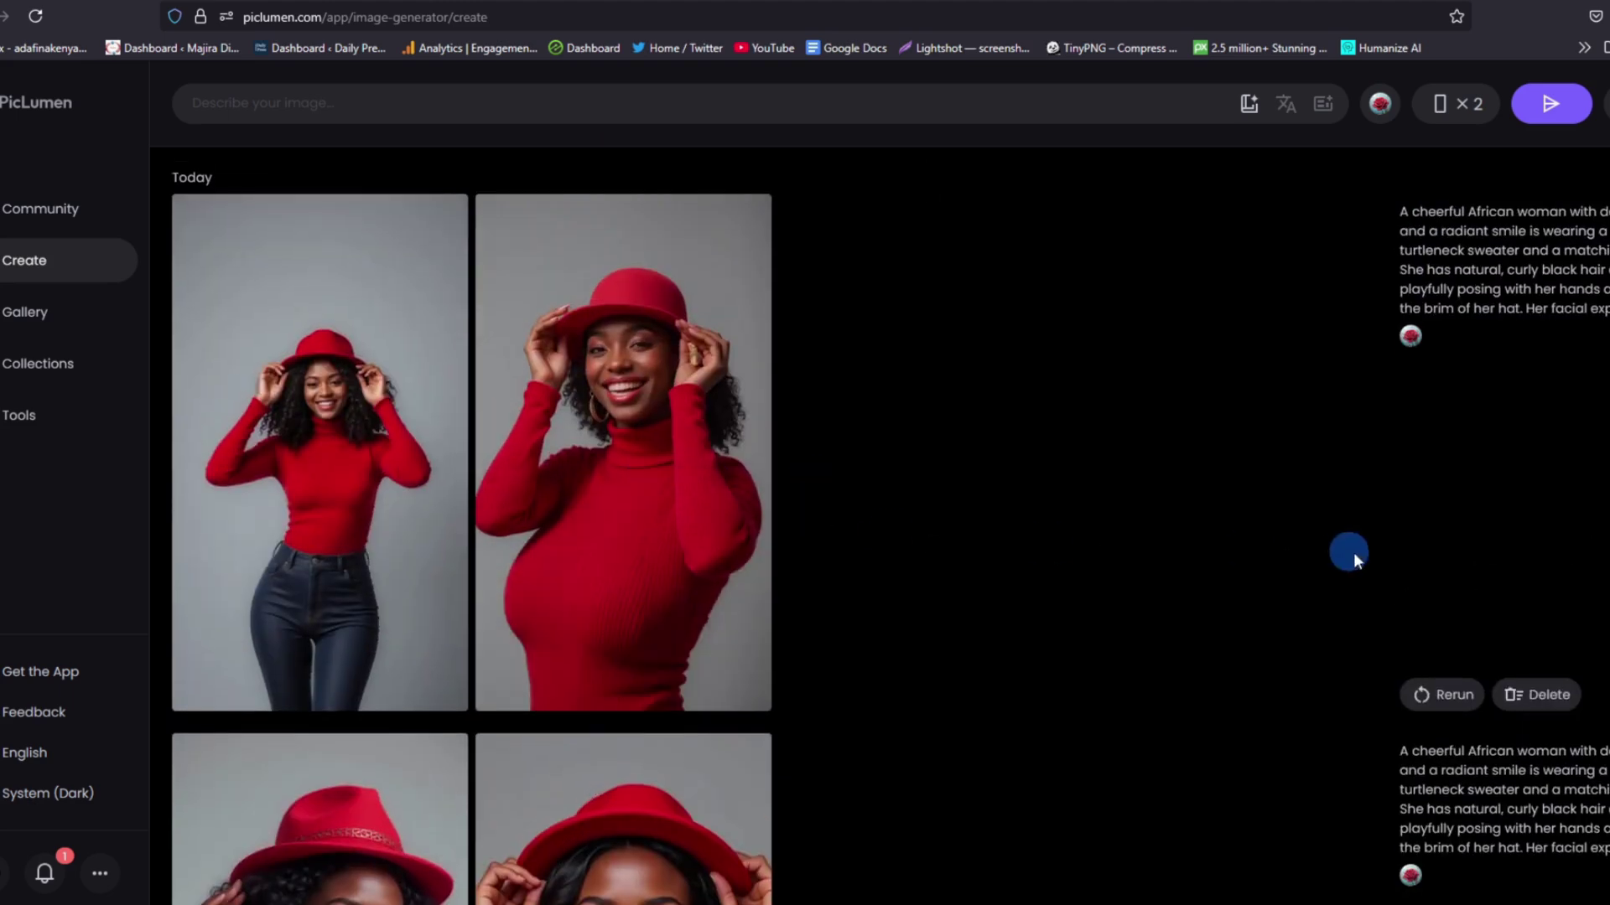
- View the new full-length red-hat portrait enlarged and zoomed in, then close its preview
mouse_move(453, 467)
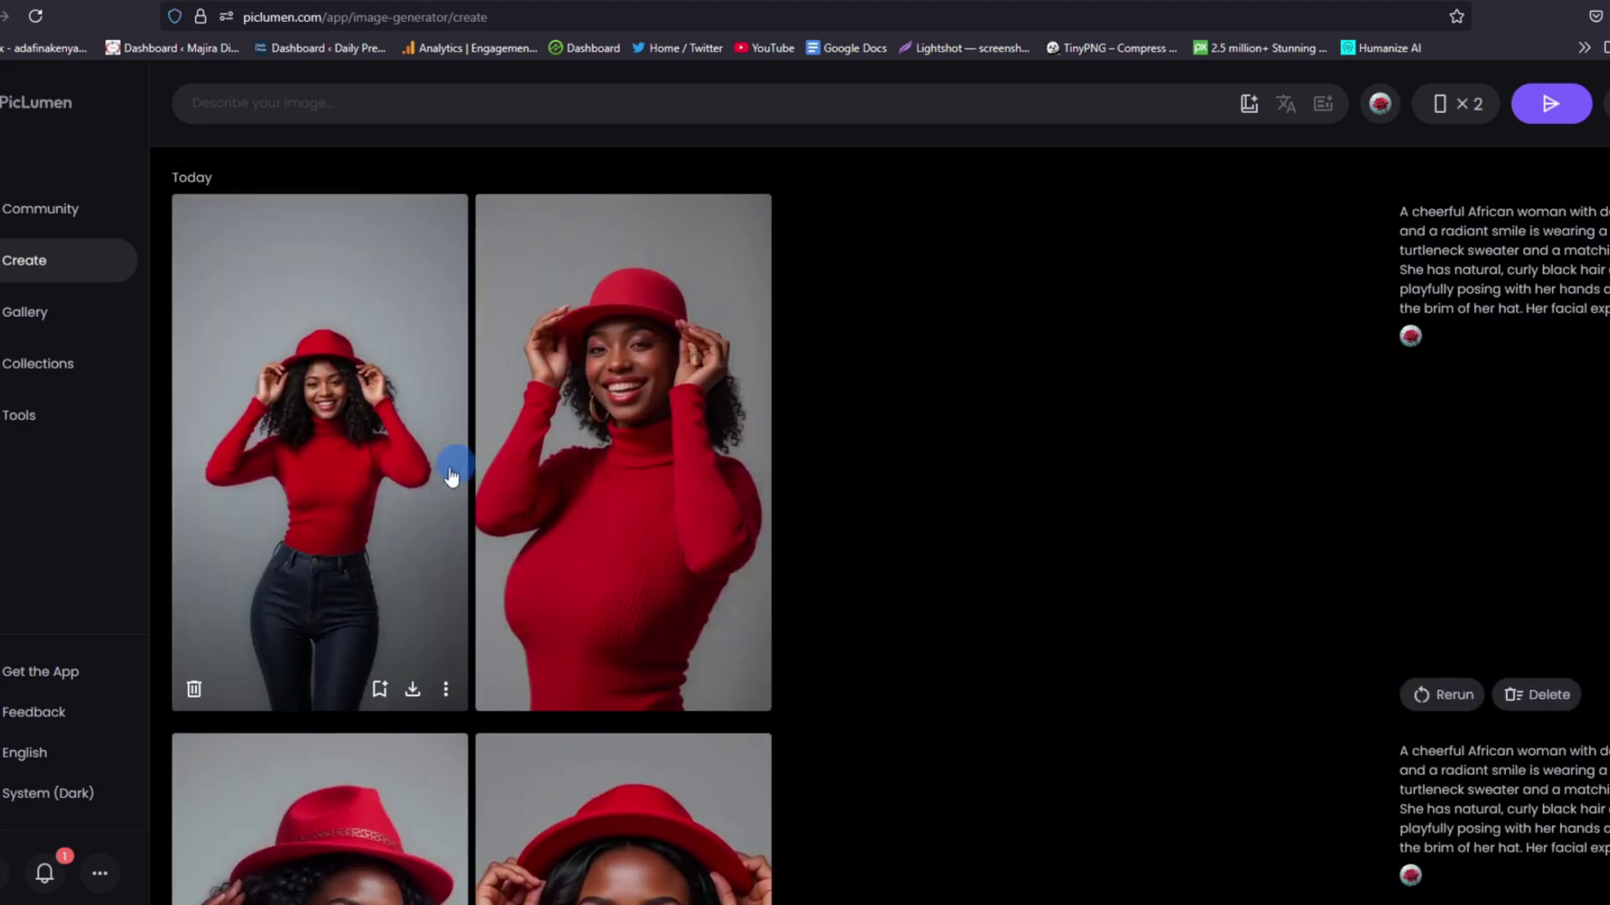
click(343, 462)
click(778, 482)
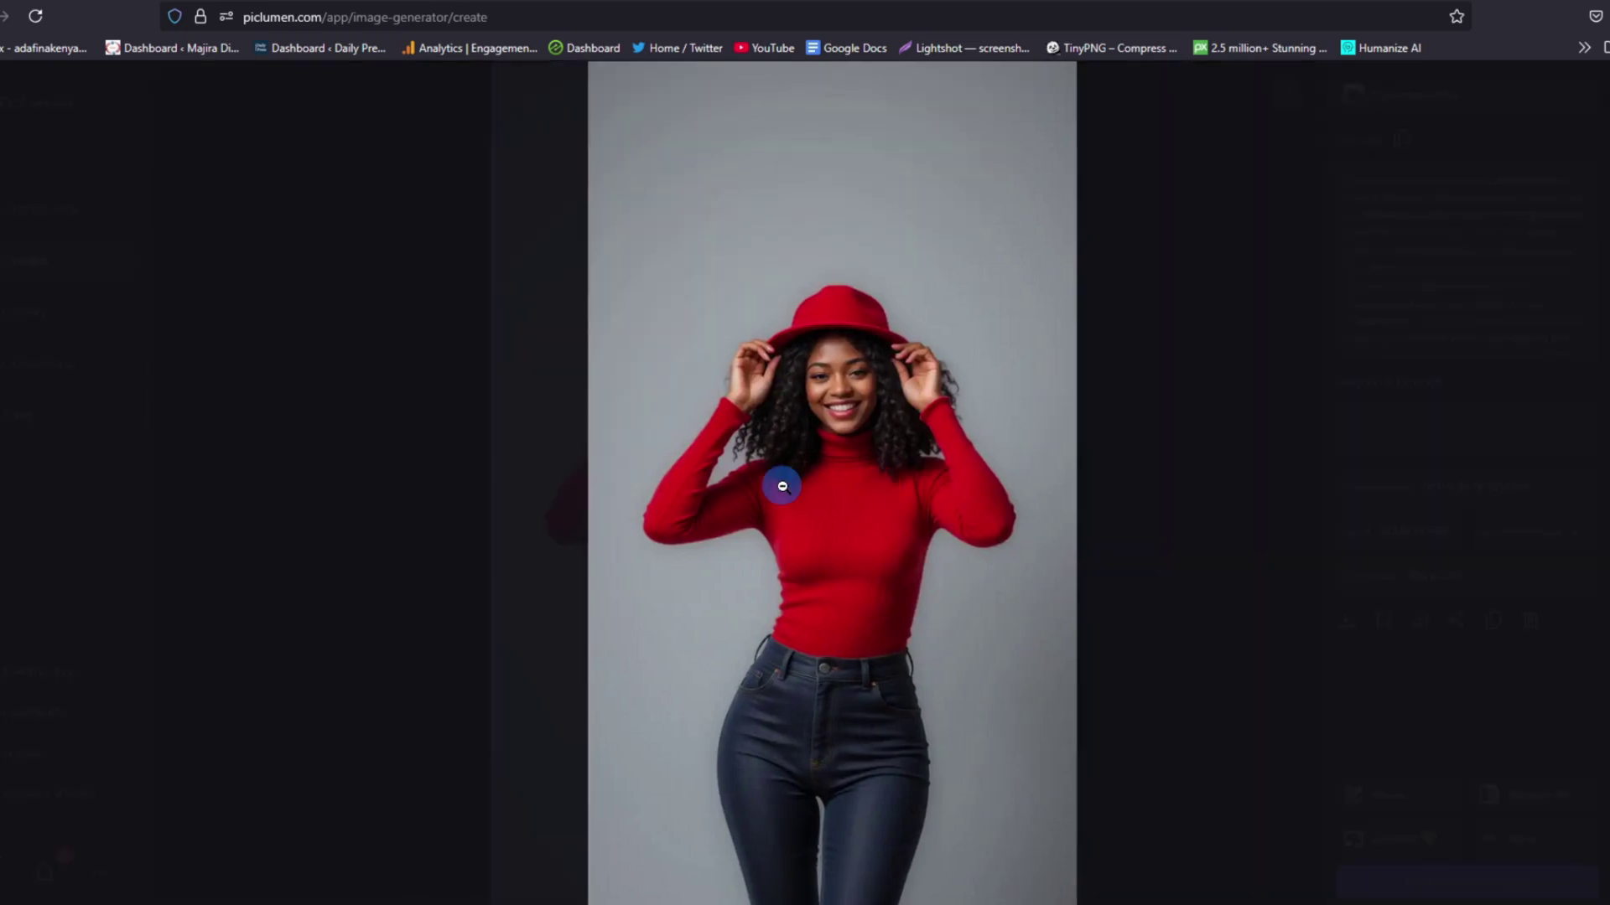
click(782, 487)
click(782, 486)
click(782, 486)
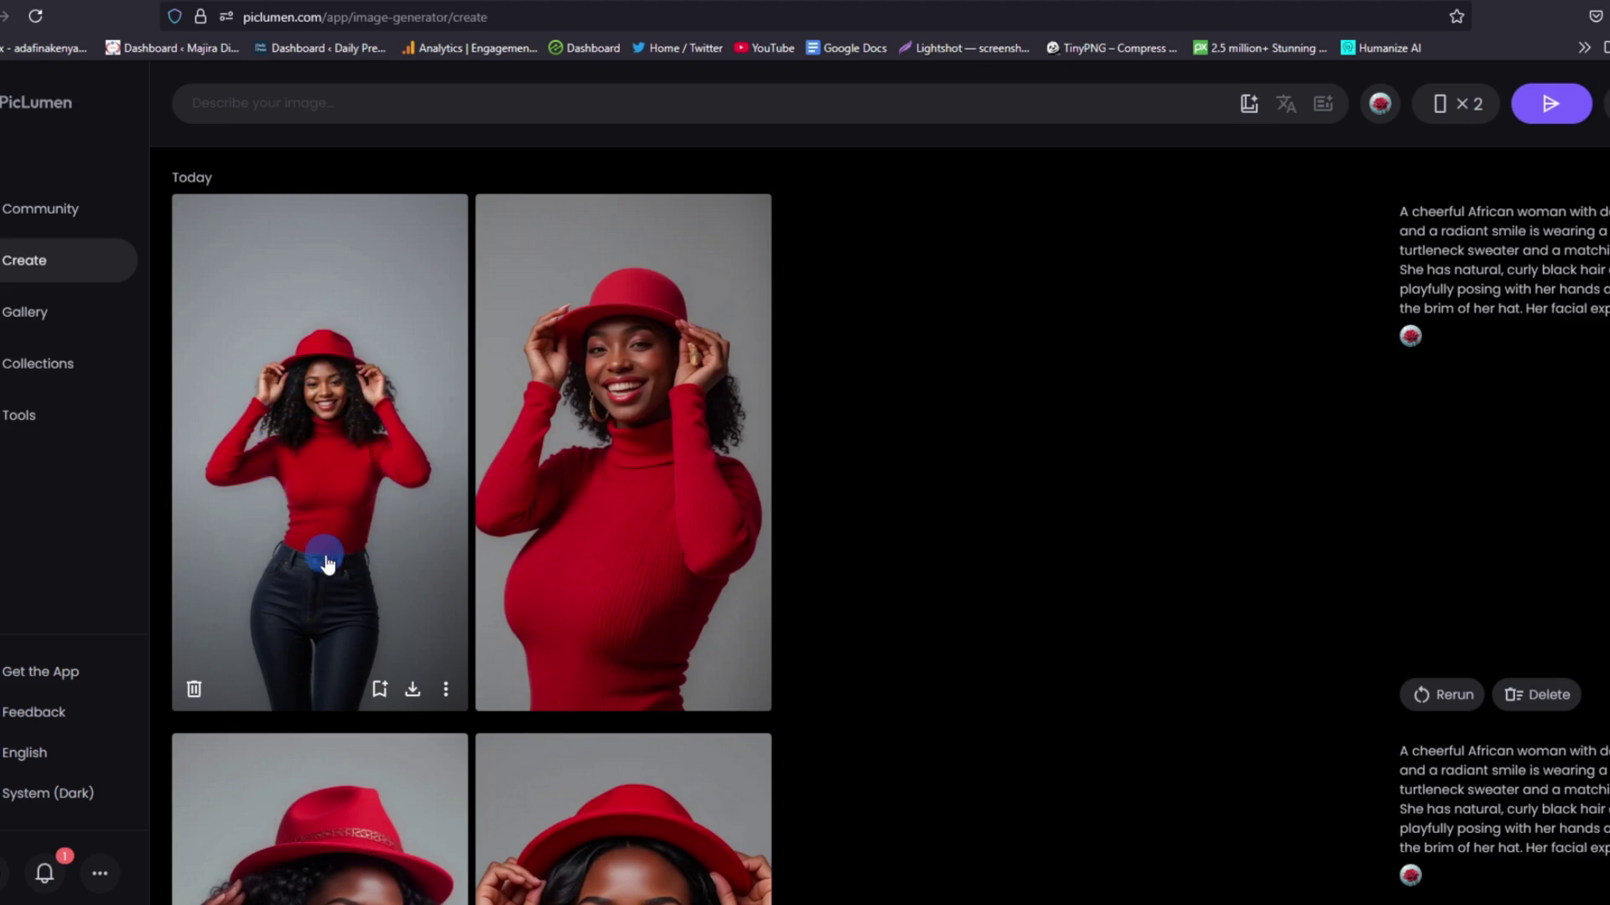
- Remix the full-length red-hat portrait and read through its prompt in the prompt field
click(329, 407)
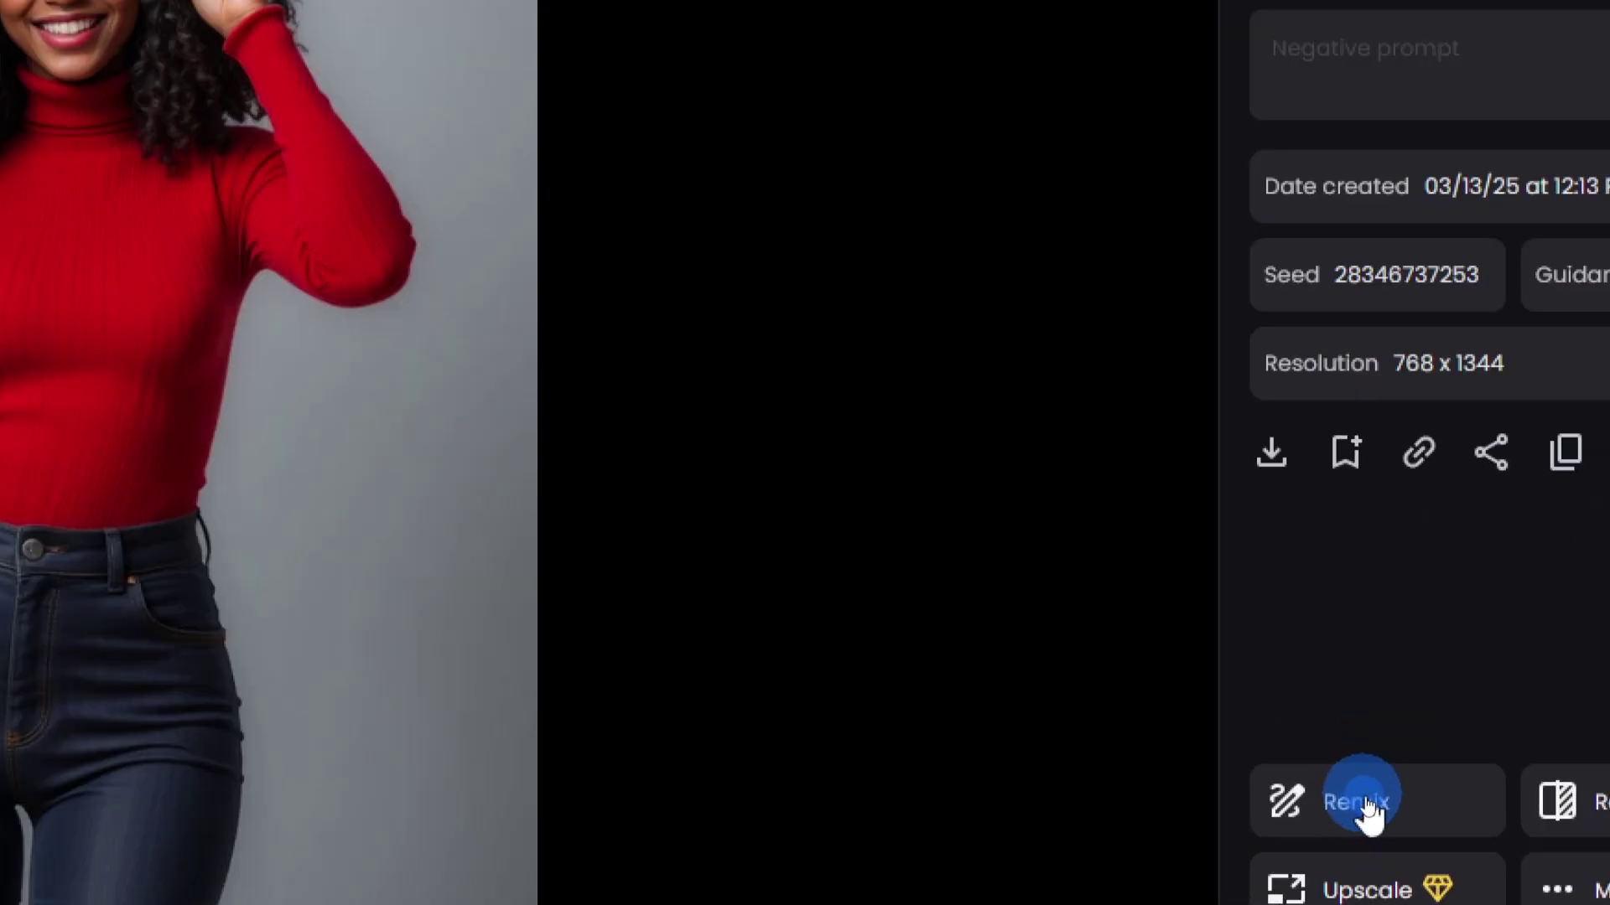
click(1365, 803)
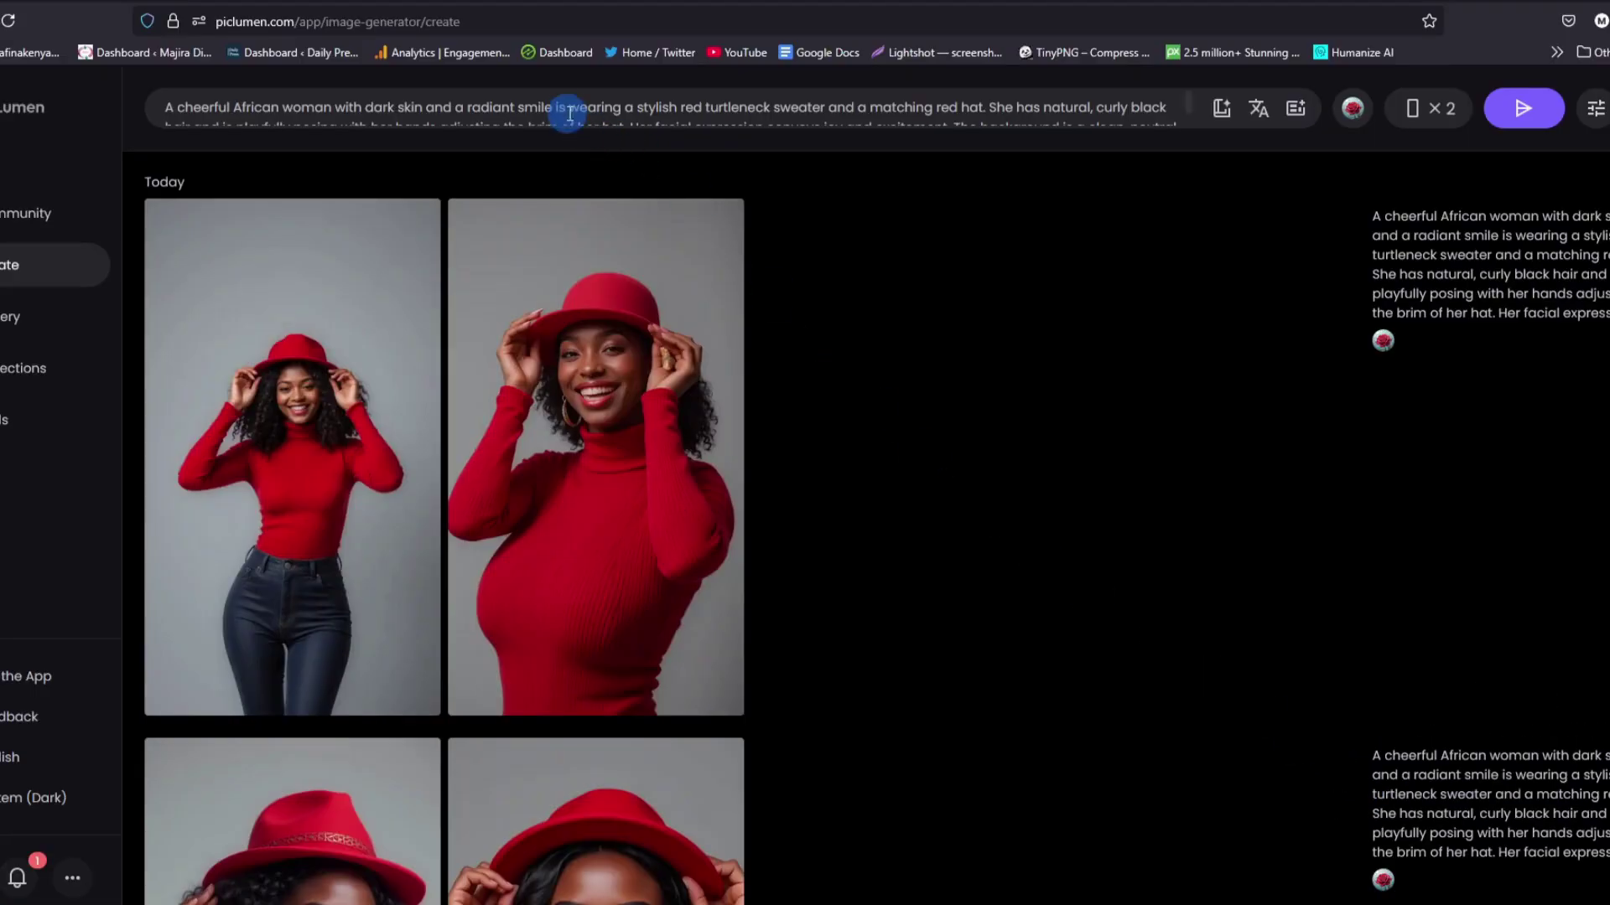
scroll(844, 108, down, 3)
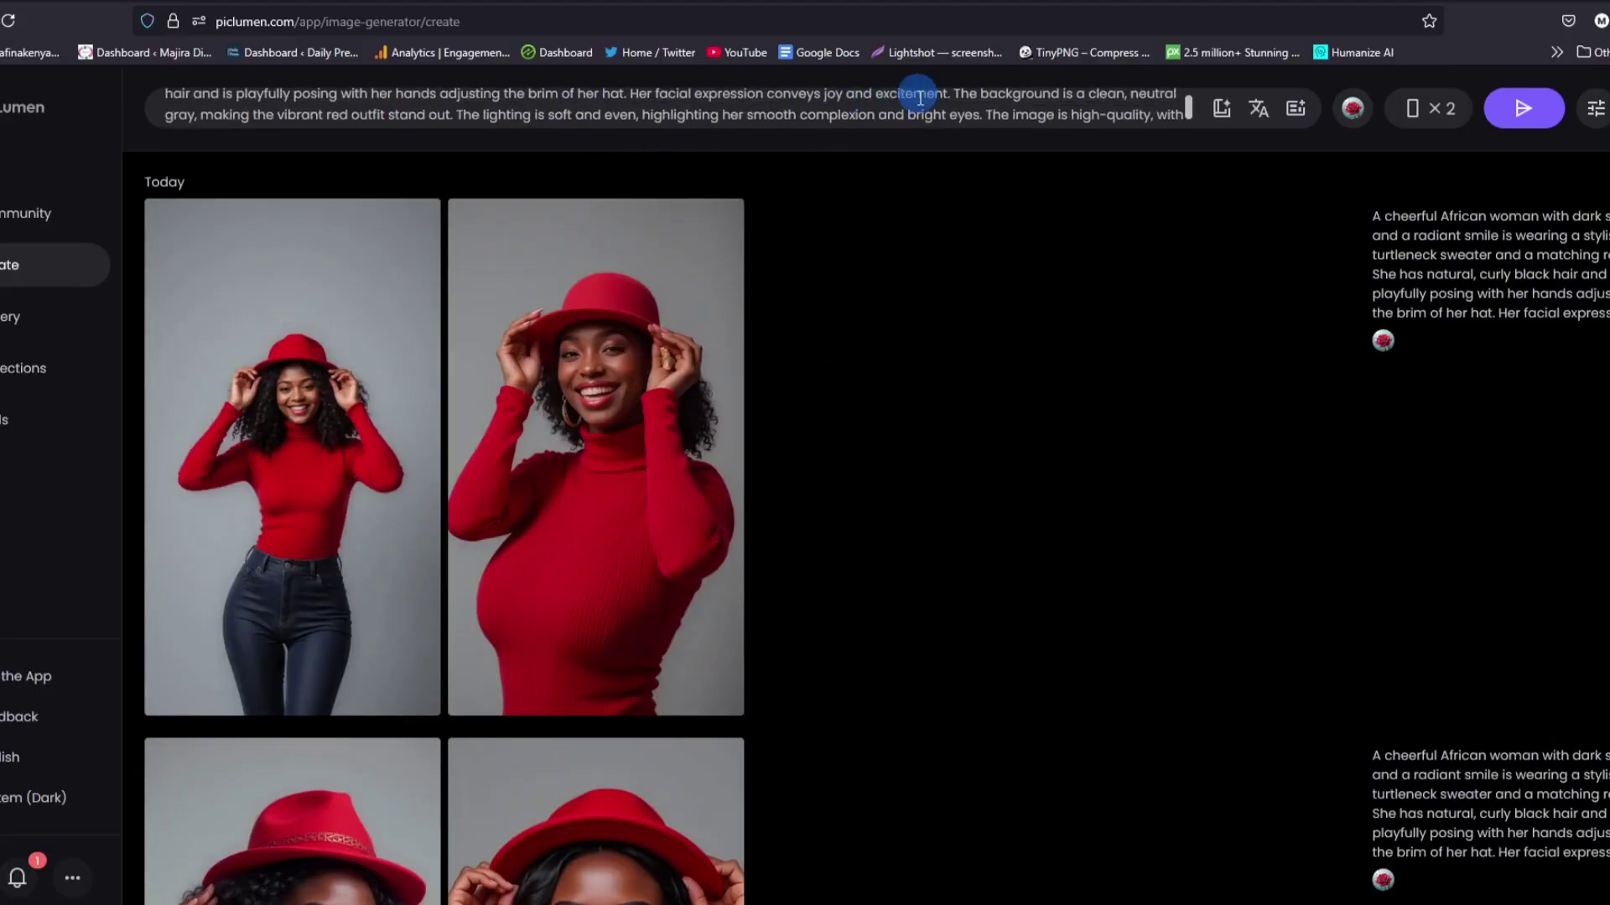
scroll(916, 100, up, 2)
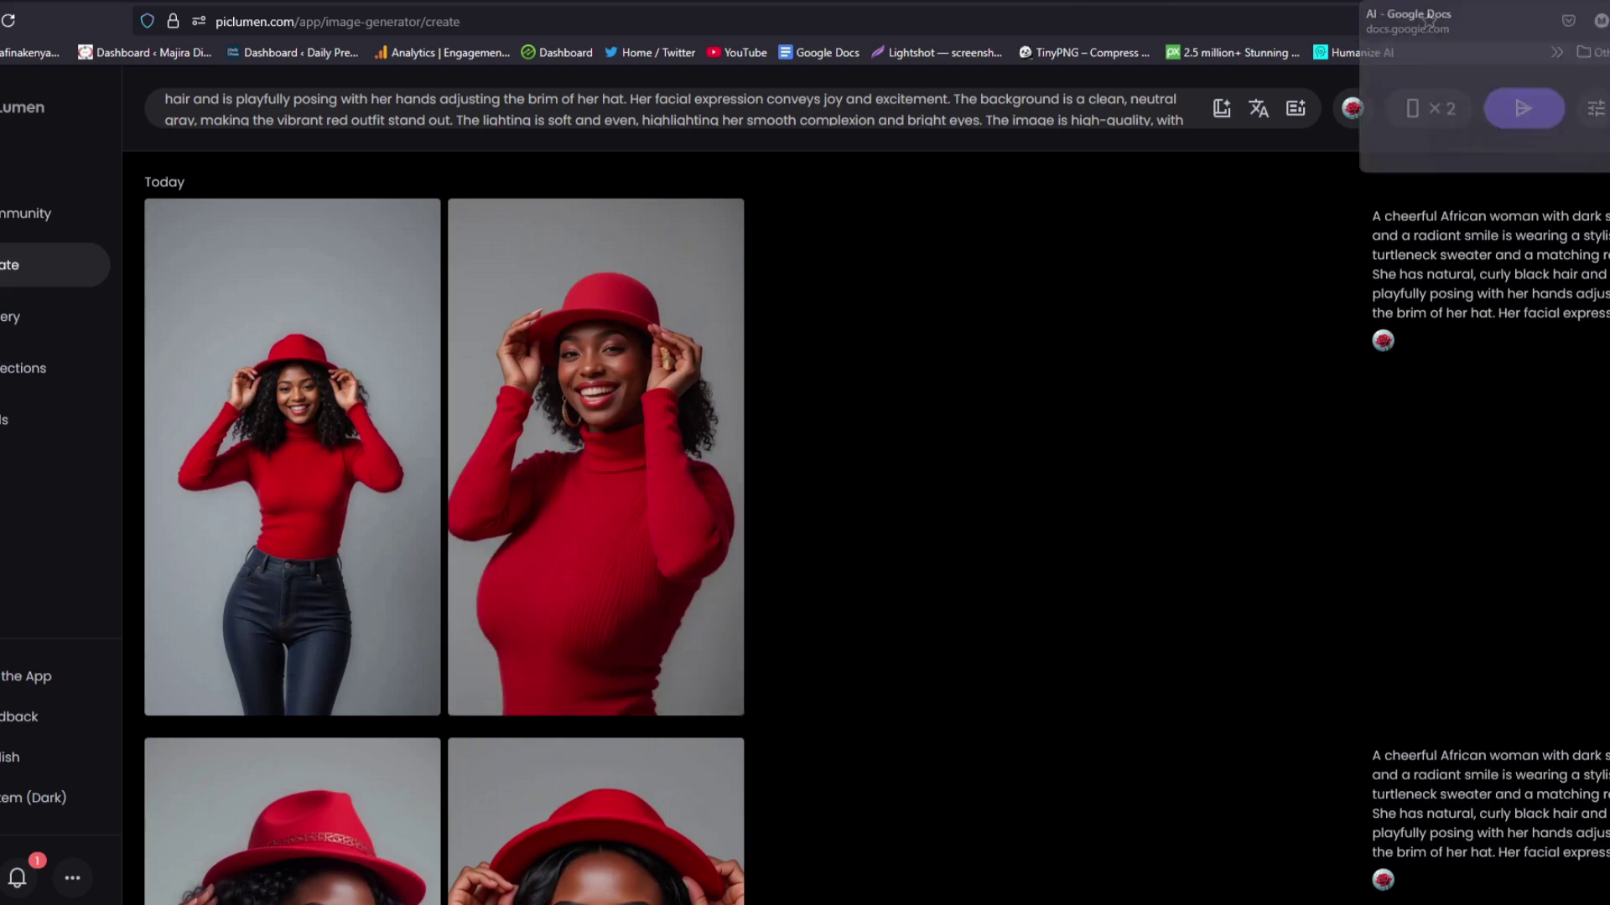
- Replace the prompt with the Jesus Christ digital painting prompt from the PROMPTS document in Google Docs
click(1350, 2)
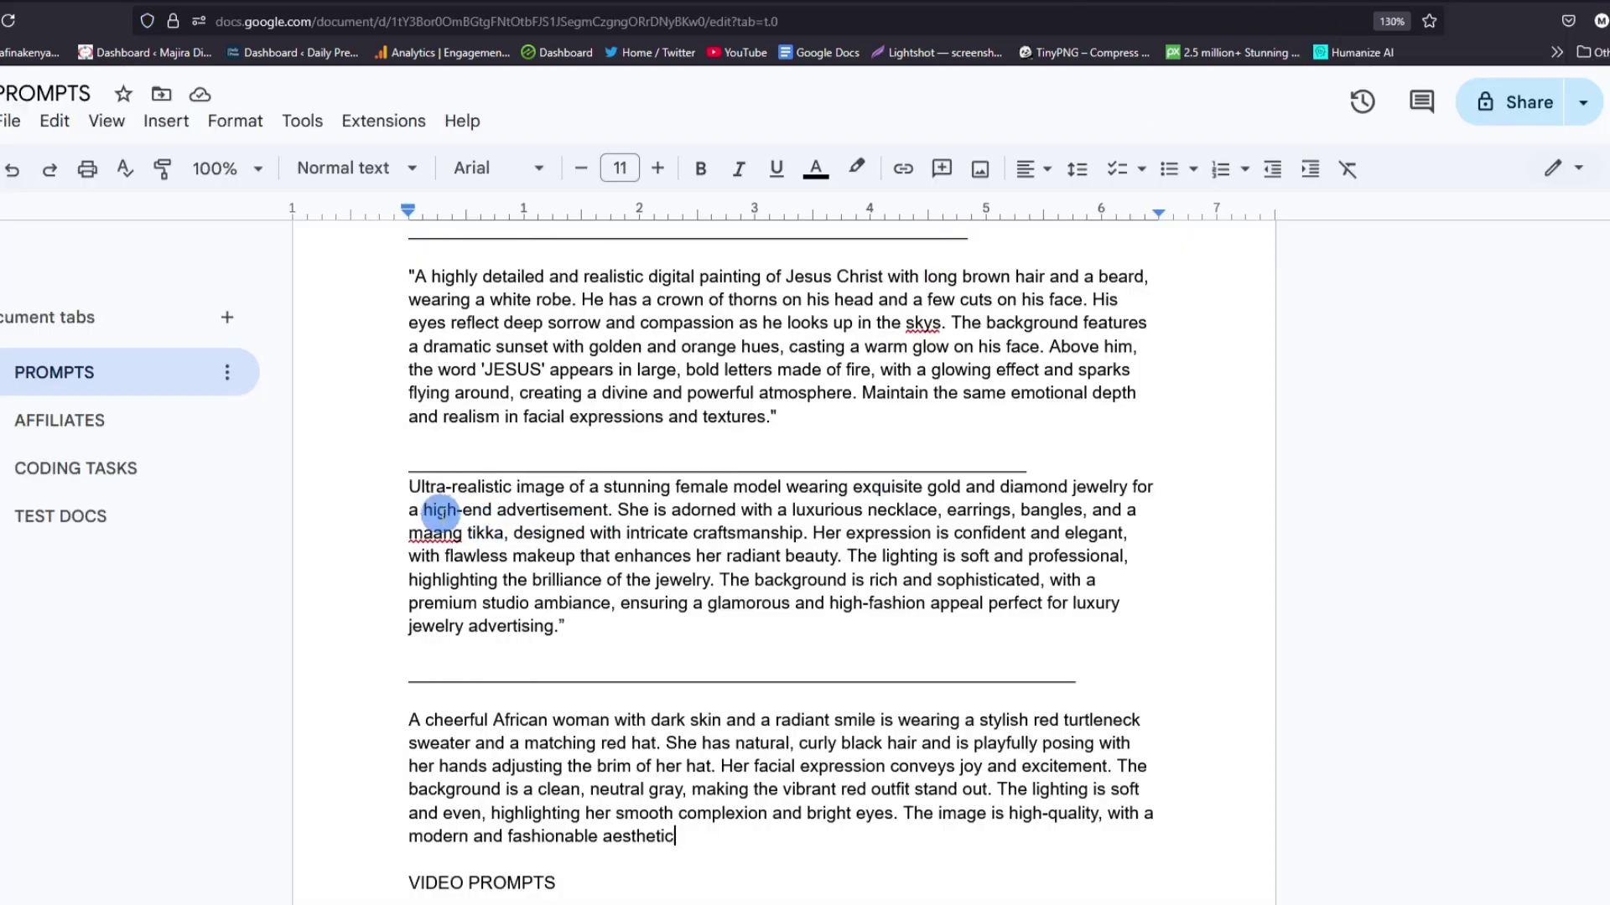
key(ctrl+shift+Tab)
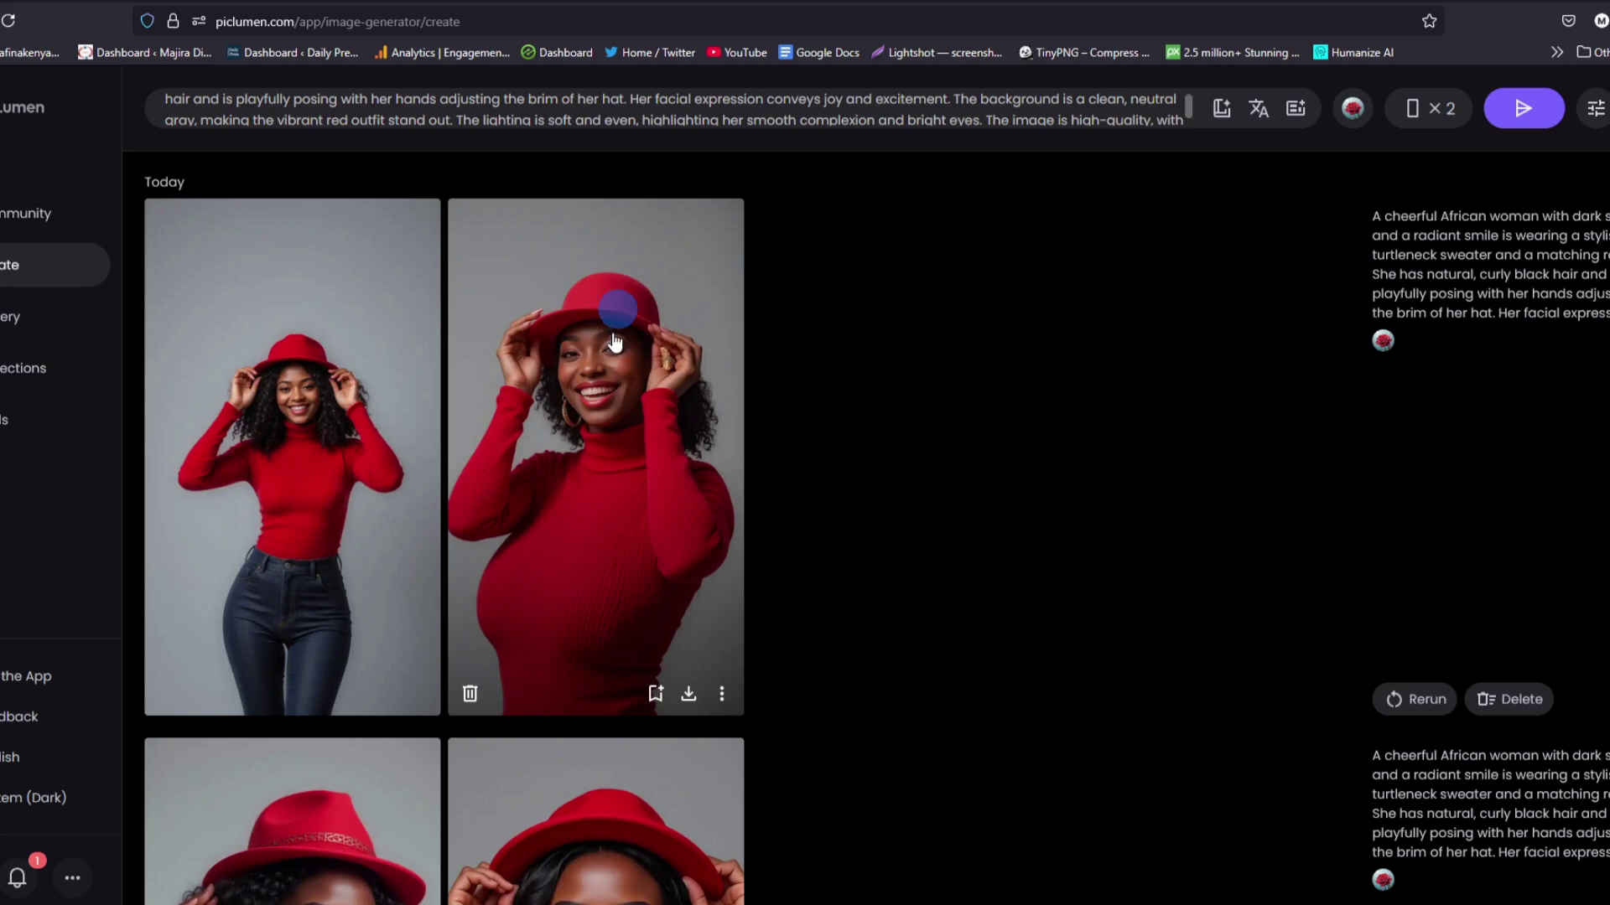
triple_click(831, 114)
key(BackSpace)
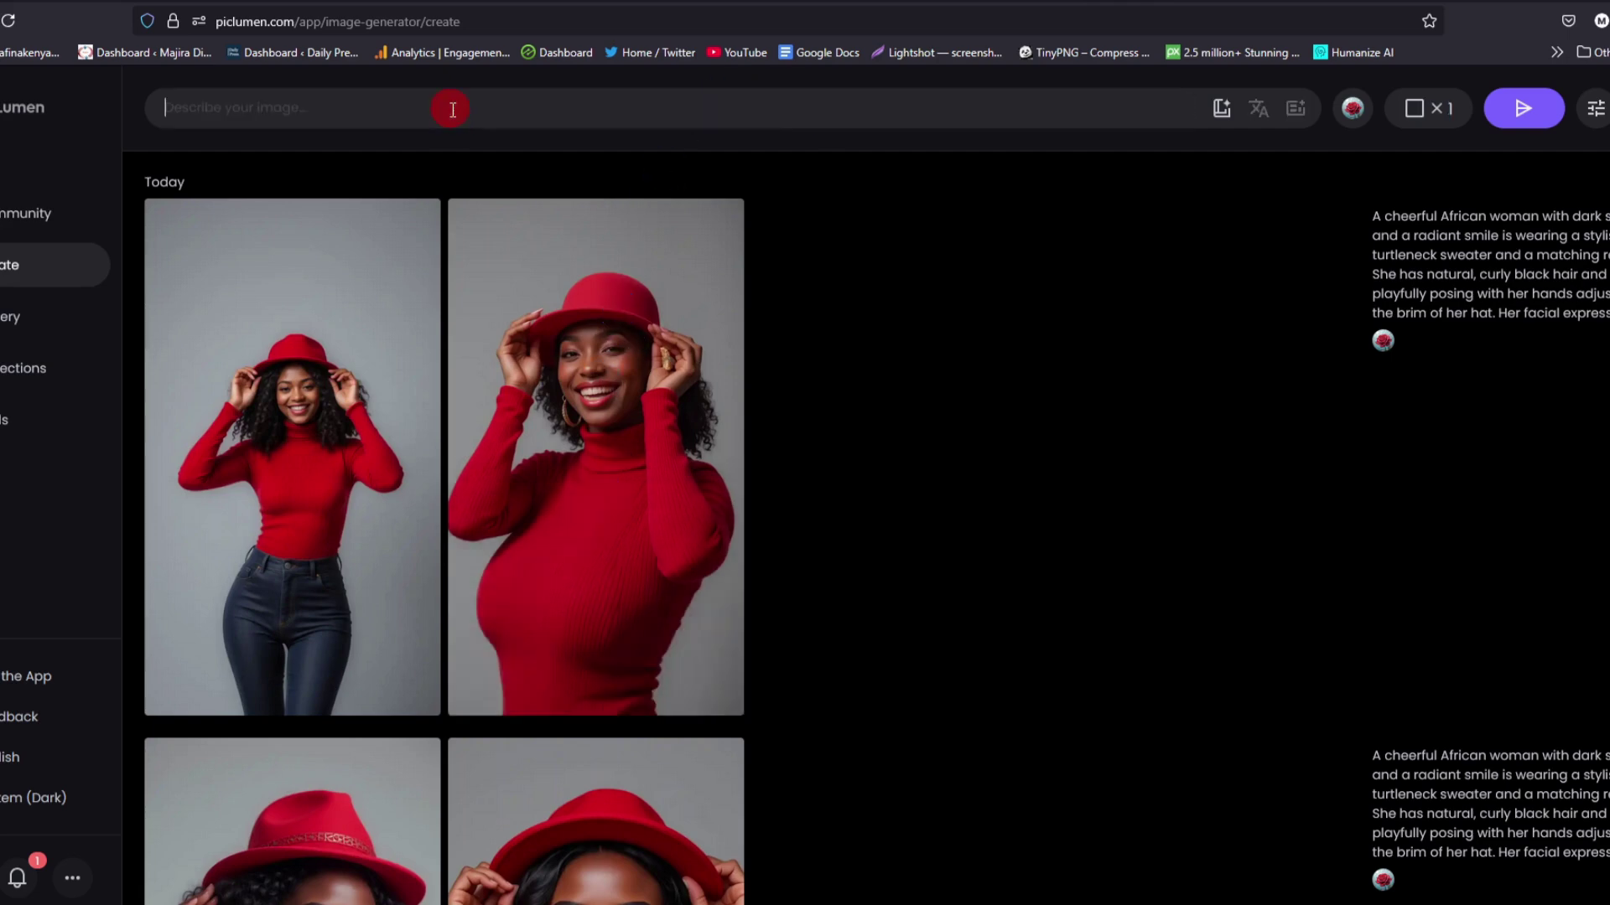
text(A highly detailed and realistic digital painting of Jesus Christ with long brown hair and a beard, wearing a white robe. He has a crown of thorns on his head and a few cuts on his face. His eyes reflect deep sorrow and compassion as he looks up in the skys. The background features a dramatic sunset with golden and orange hues, casting a warm glow on his face. Above him, the word 'JESUS' appears in large, bold letters made of fire, with a glowing effect and sparks flying around, creating a divine and powerful atmosphere. Maintain the same emotional depth and realism in facial expressions and textures.)
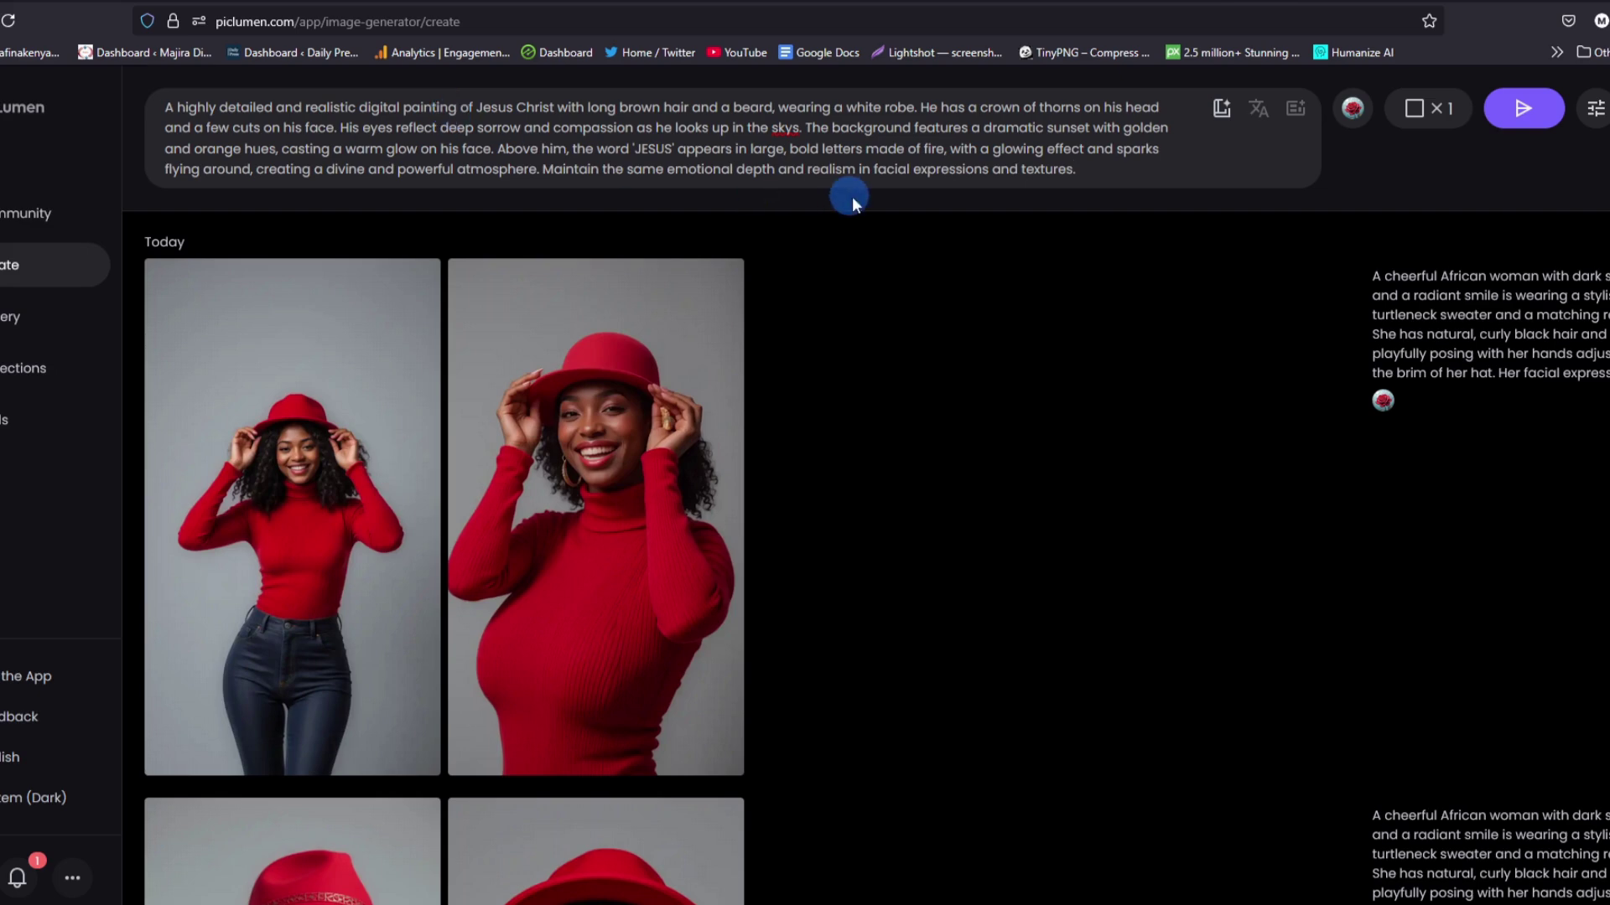
- Set the aspect ratio to 9:16 and images per batch to 2, and generate the Jesus paintings
click(1422, 118)
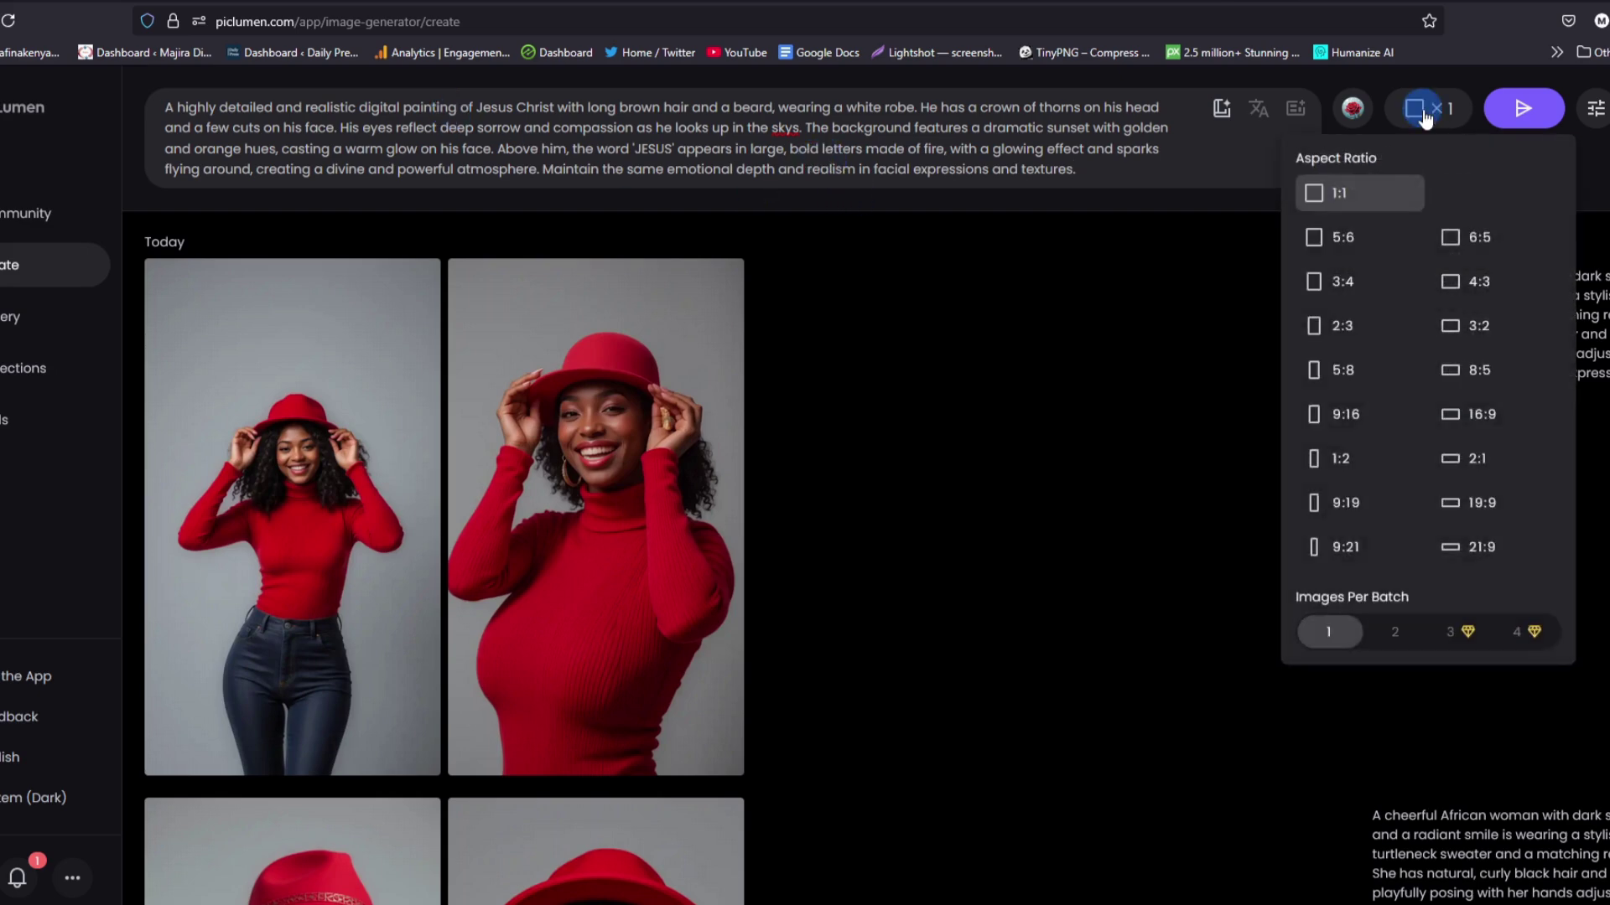
click(1351, 424)
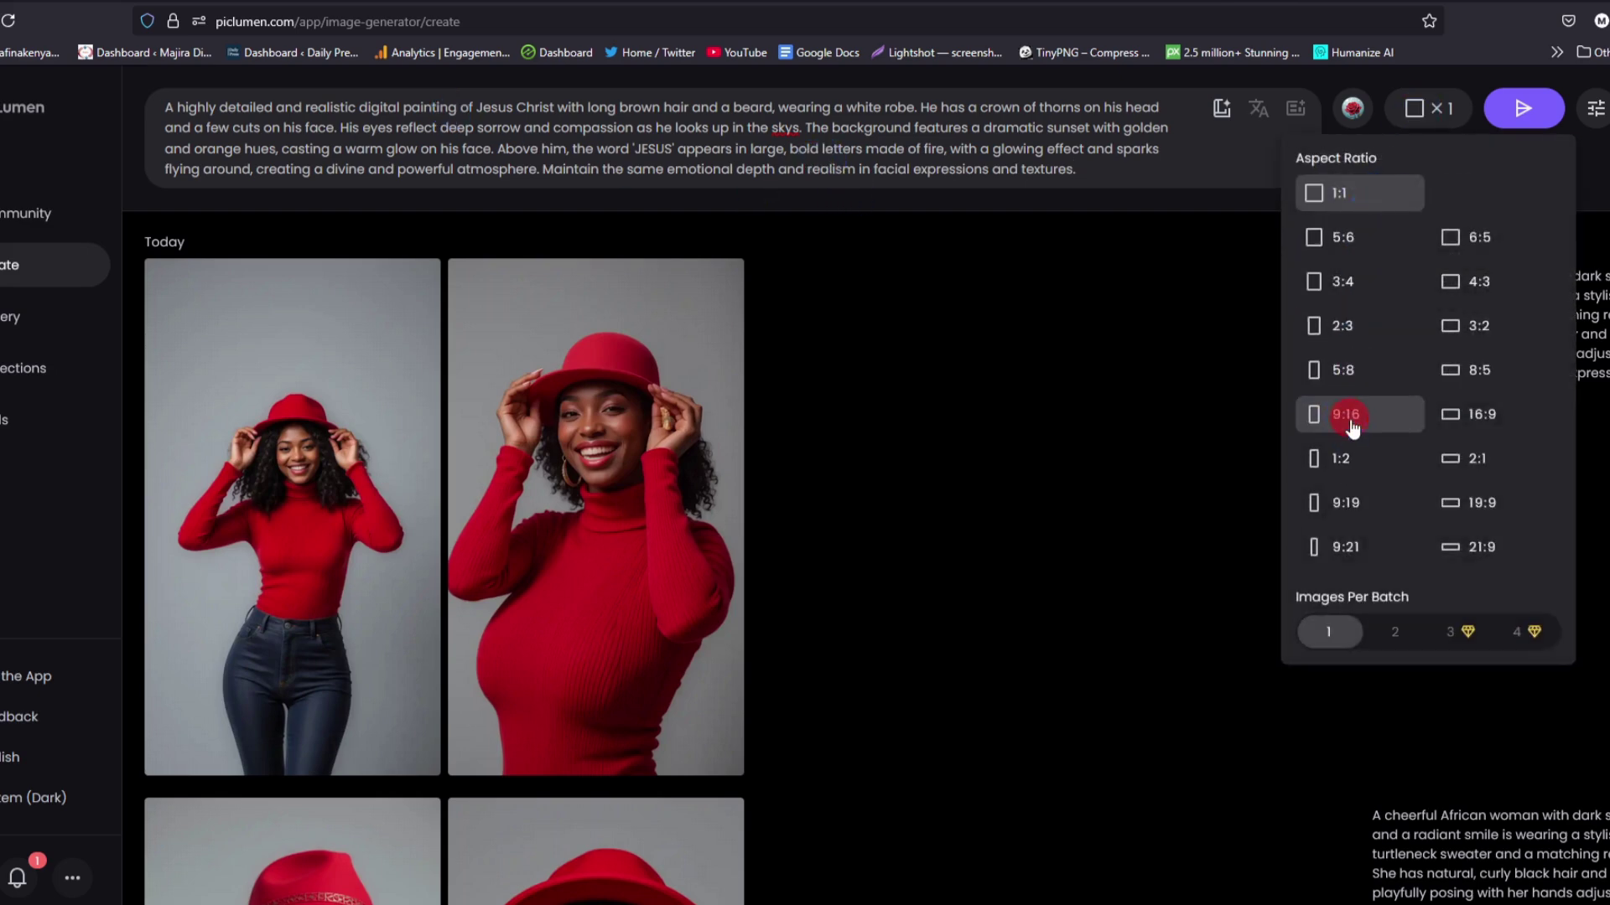
click(1457, 112)
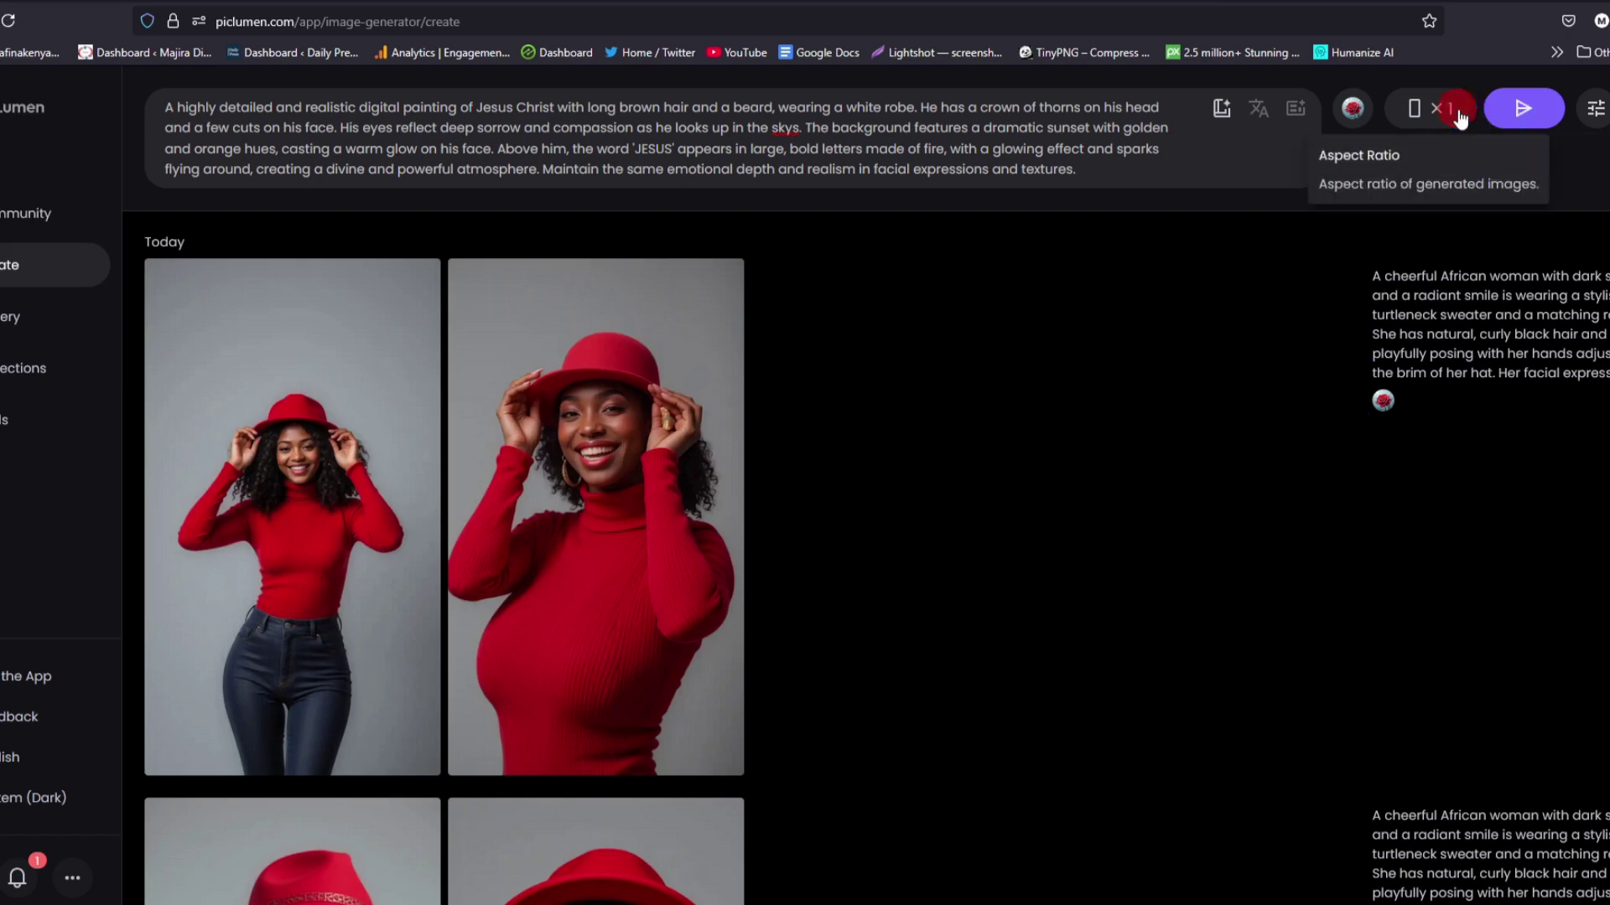
click(1395, 635)
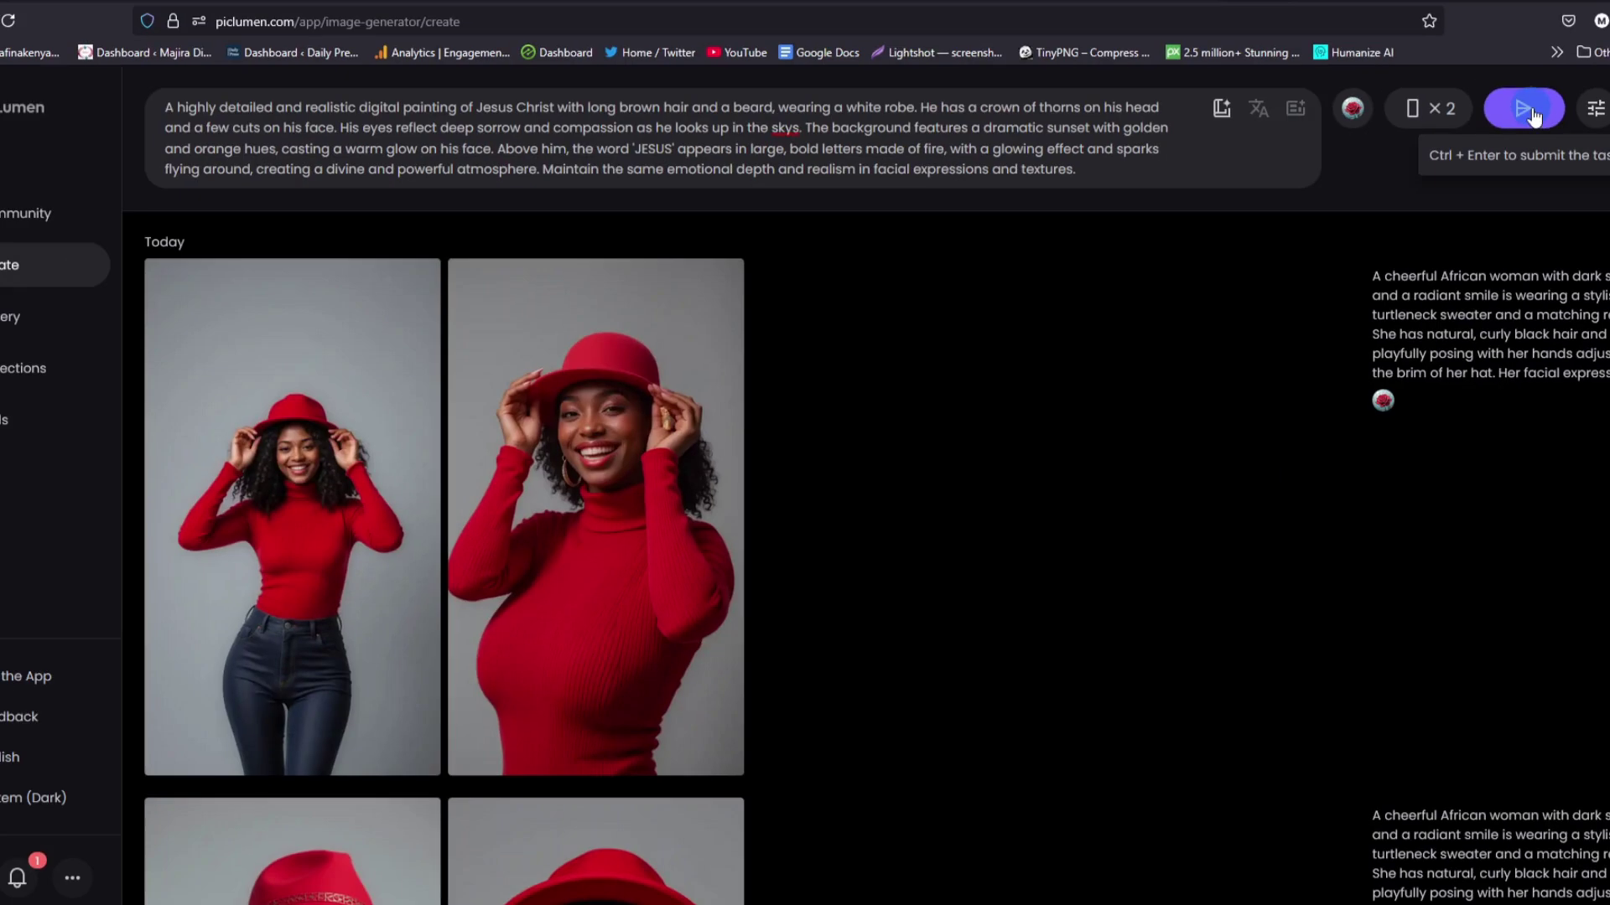
click(1525, 108)
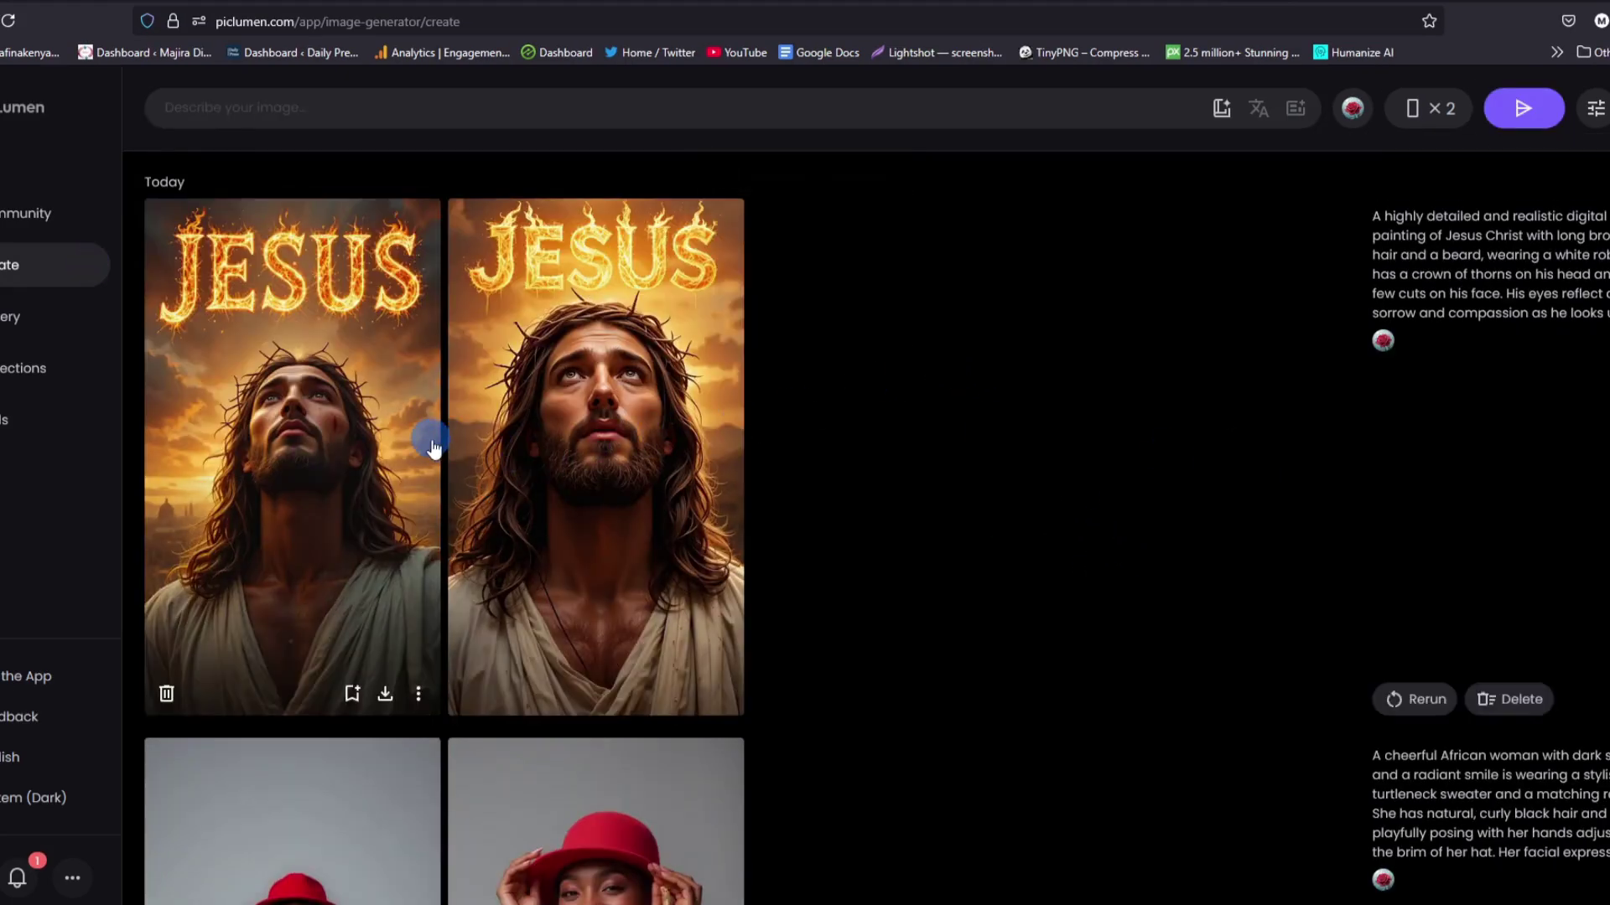
- View the second Jesus painting enlarged and close its preview
click(578, 405)
click(1251, 100)
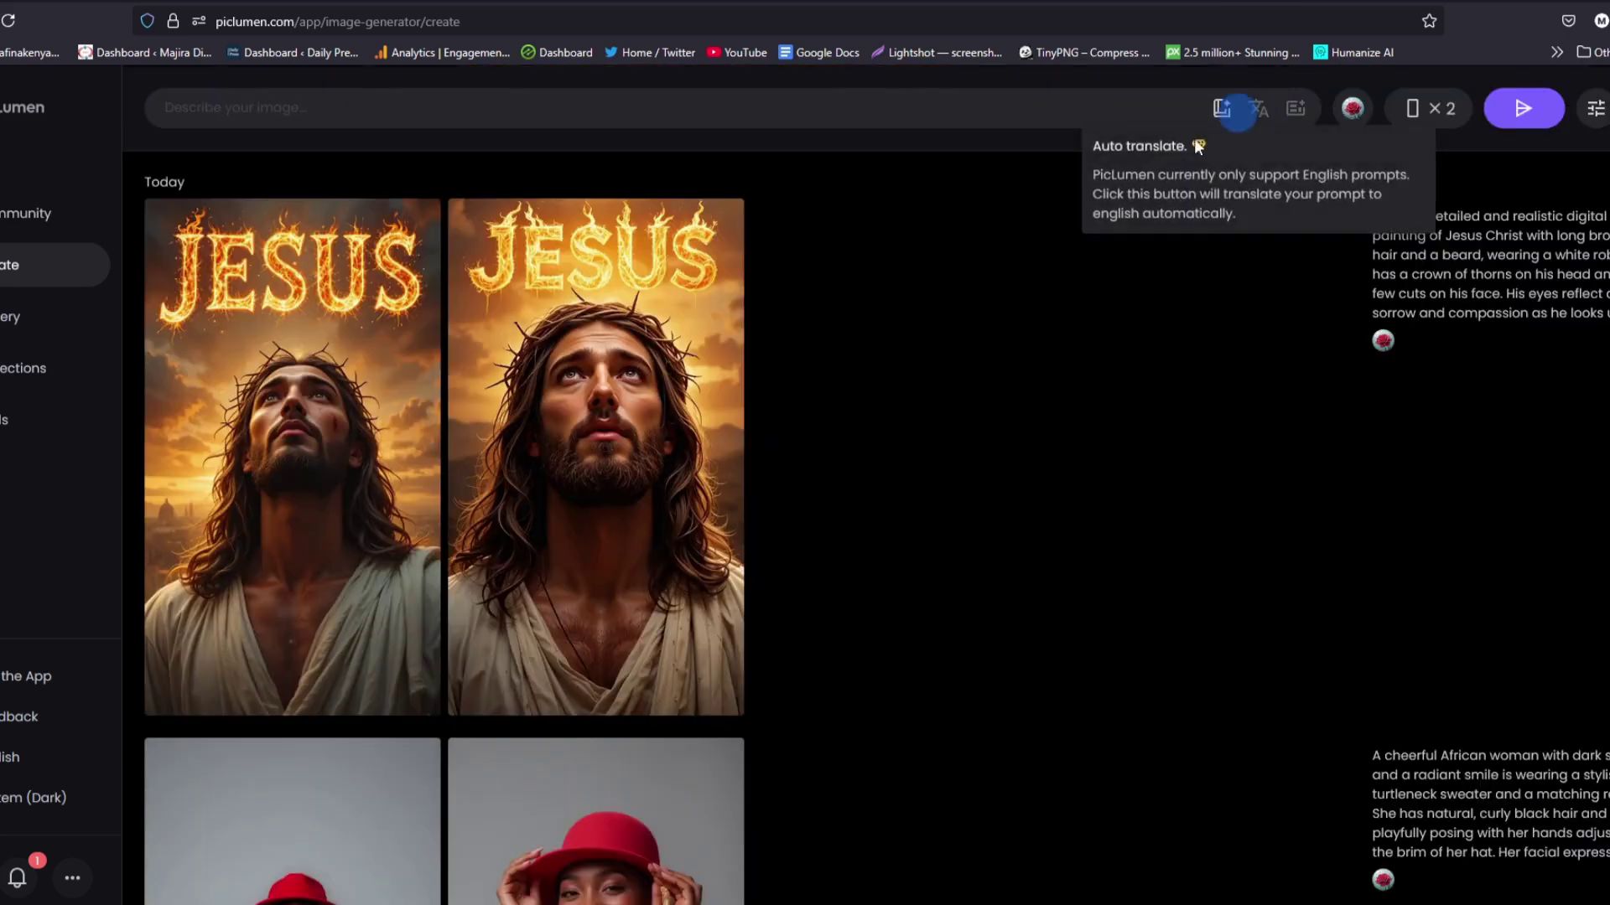
click(611, 451)
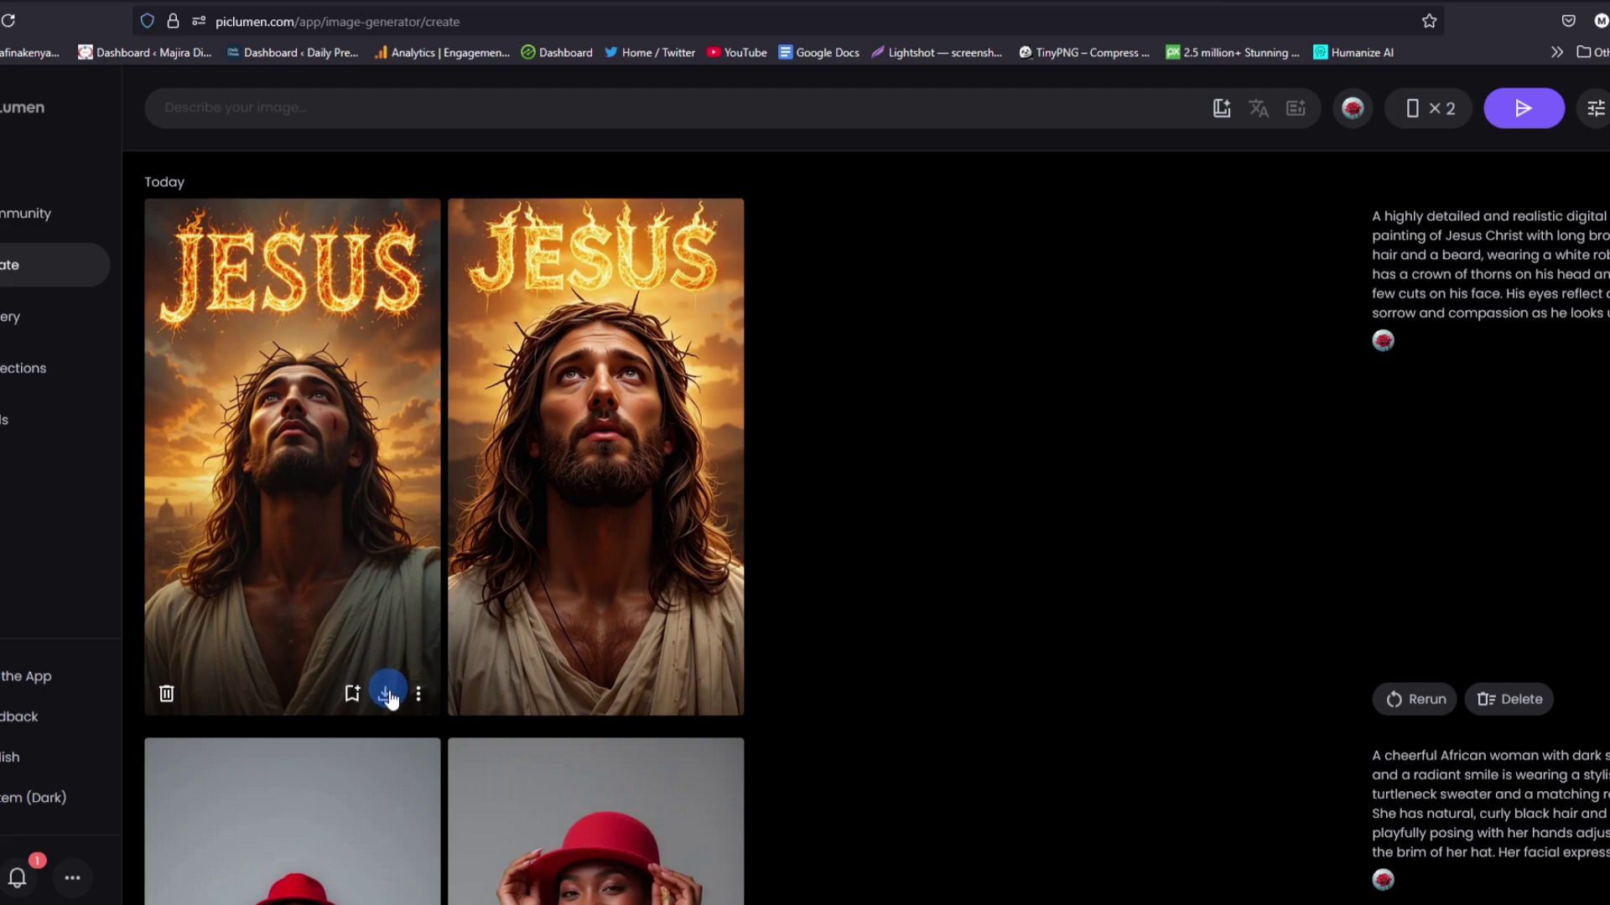
- Download the first Jesus painting from its enlarged preview and close the preview
click(271, 403)
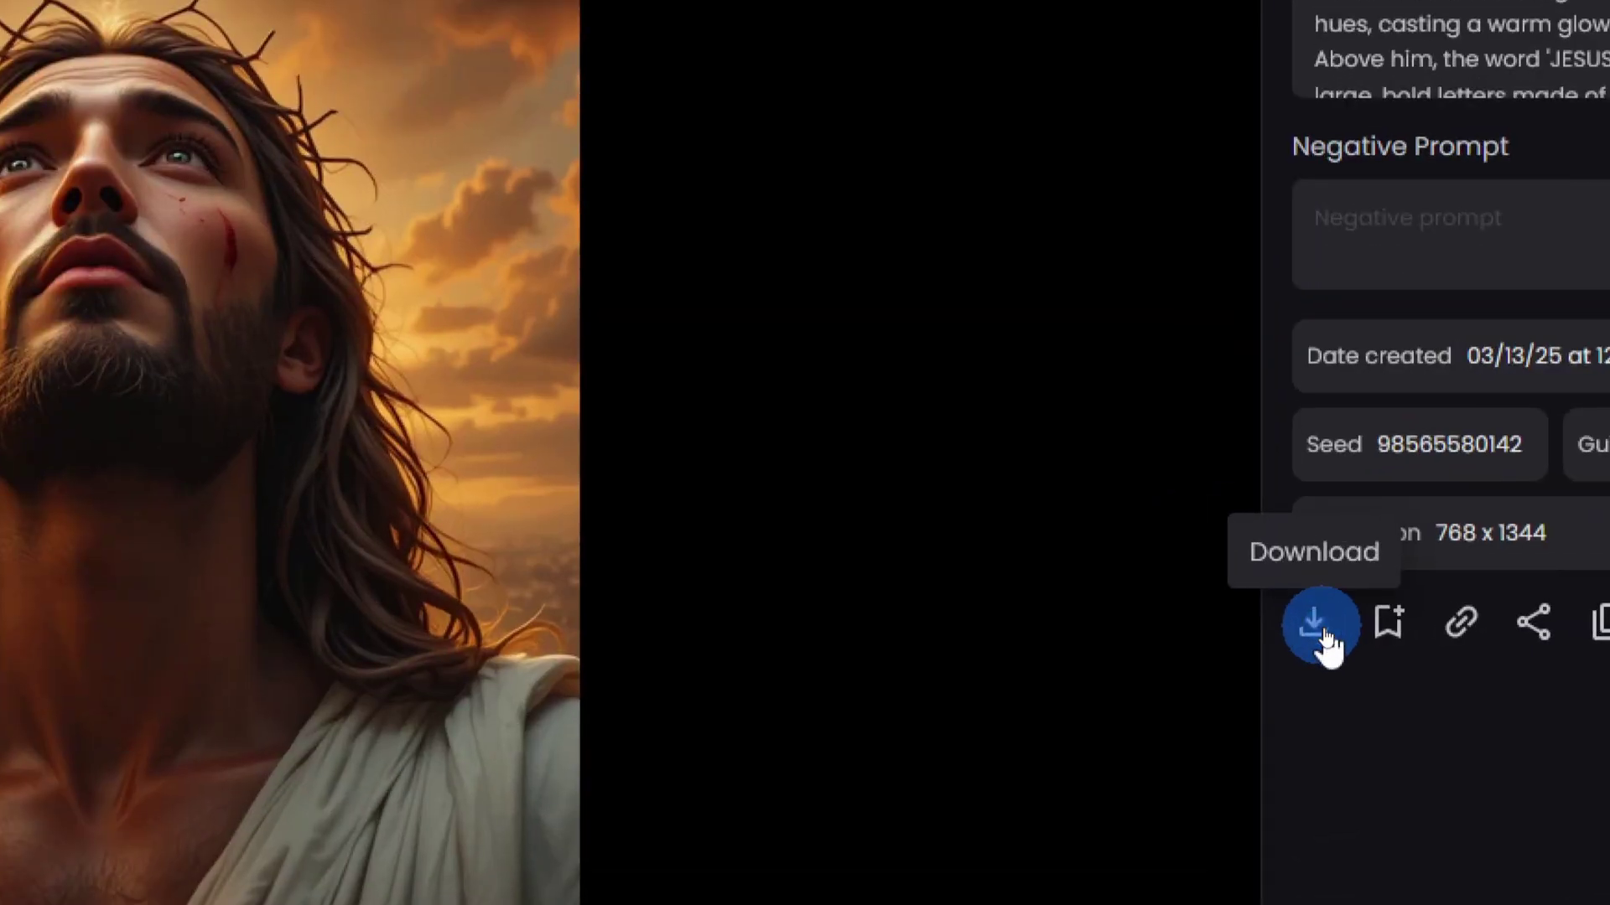
click(1325, 642)
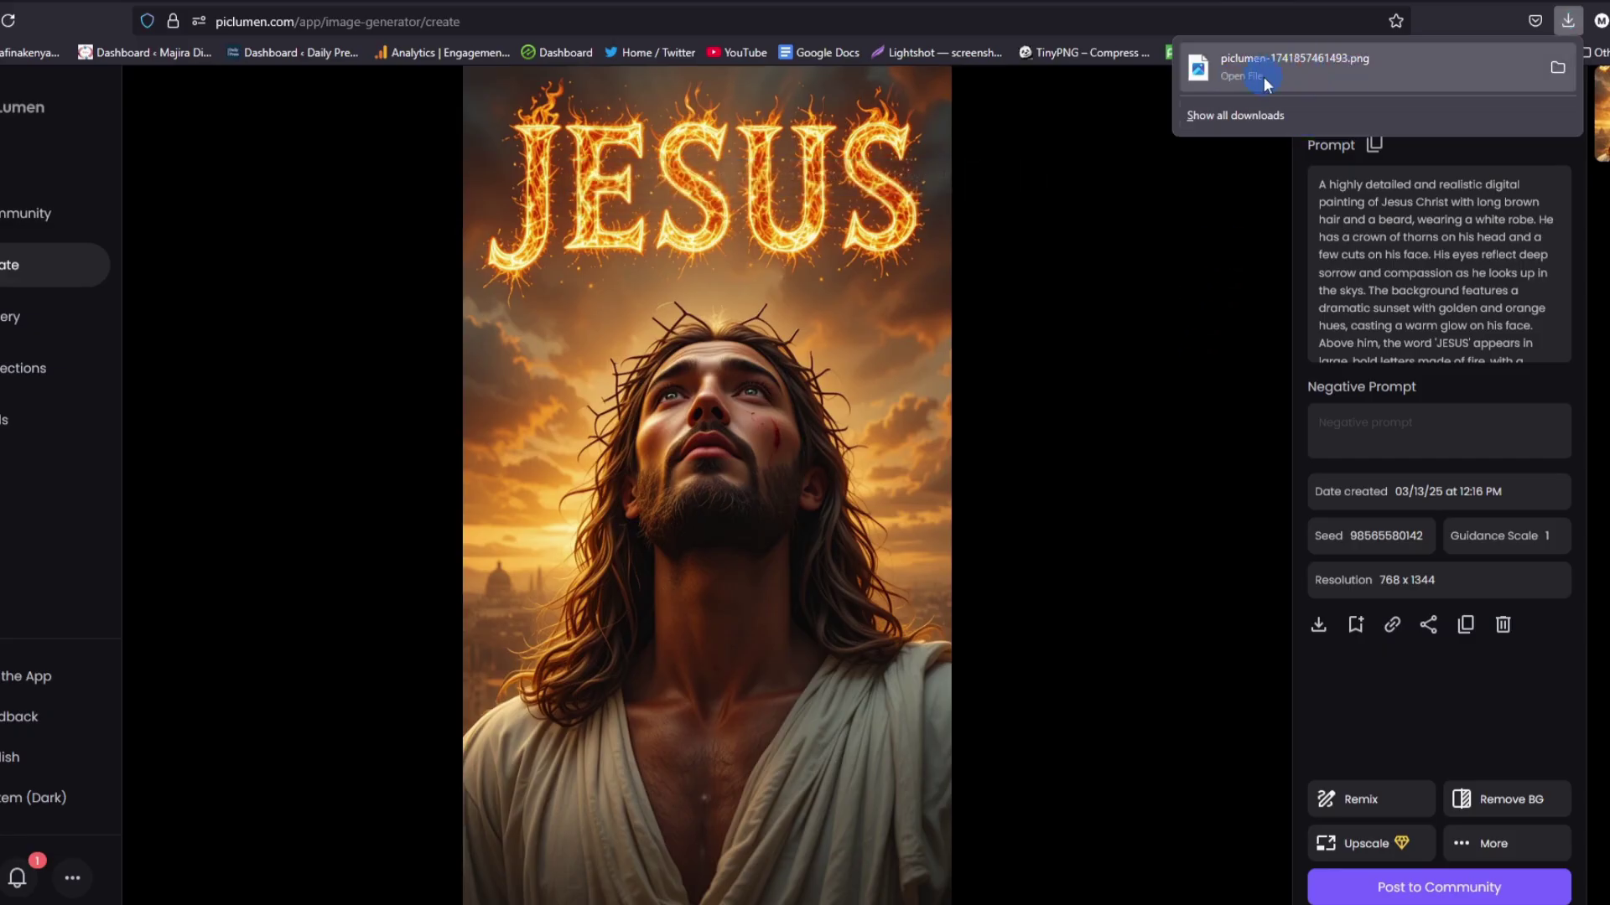
click(1203, 521)
click(334, 262)
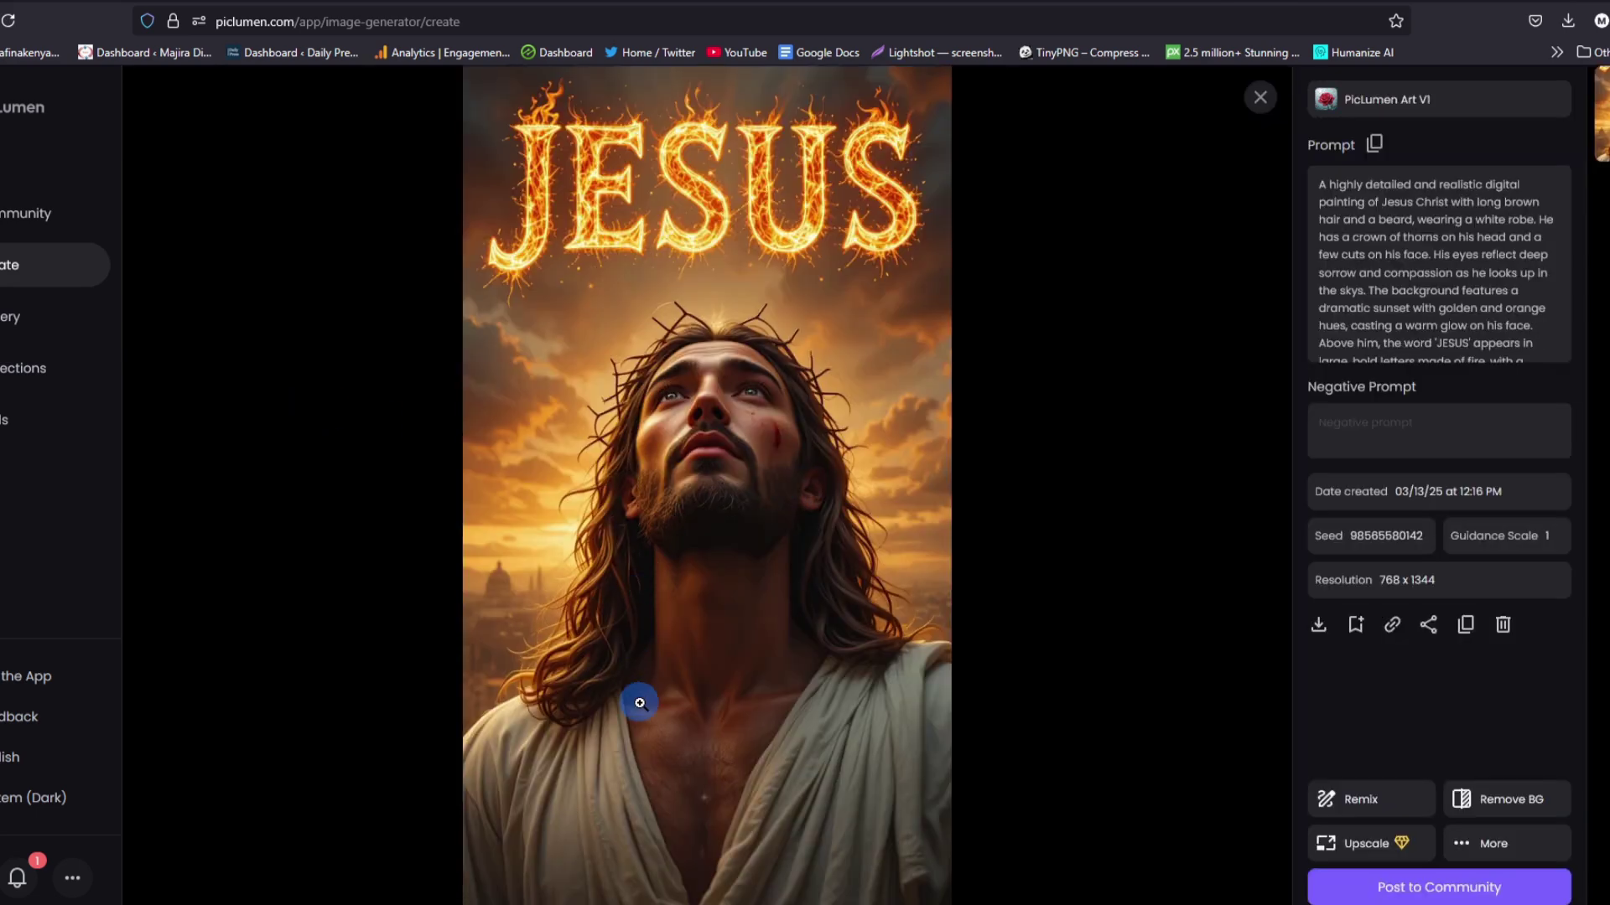
click(1260, 97)
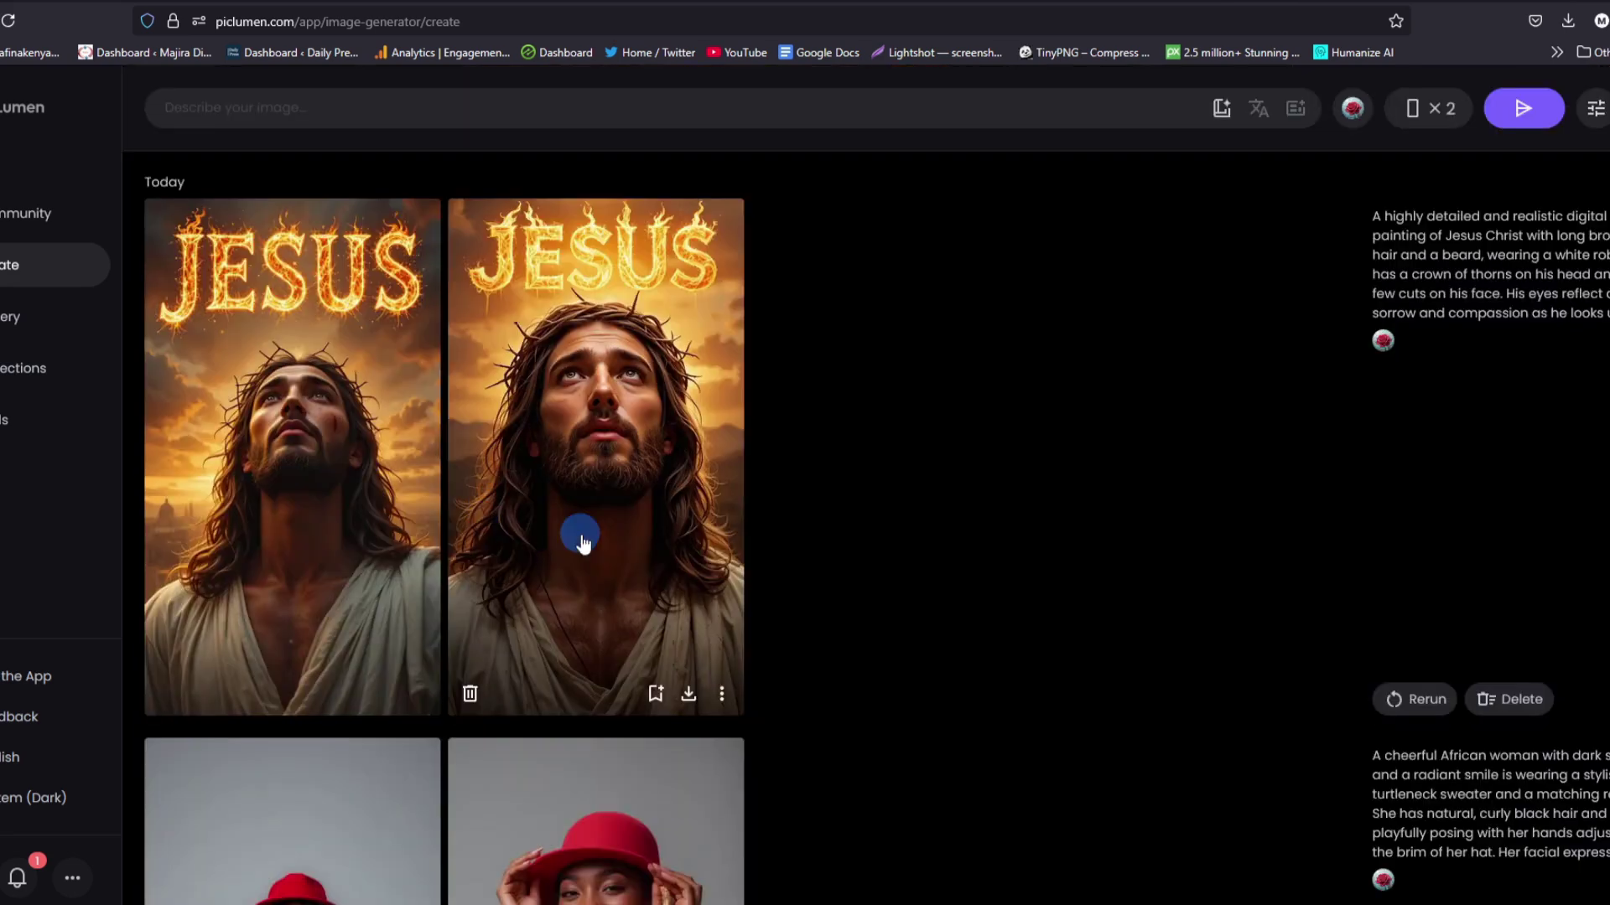
- Download the second Jesus painting directly from the creation history and dismiss the downloads list
mouse_move(379, 696)
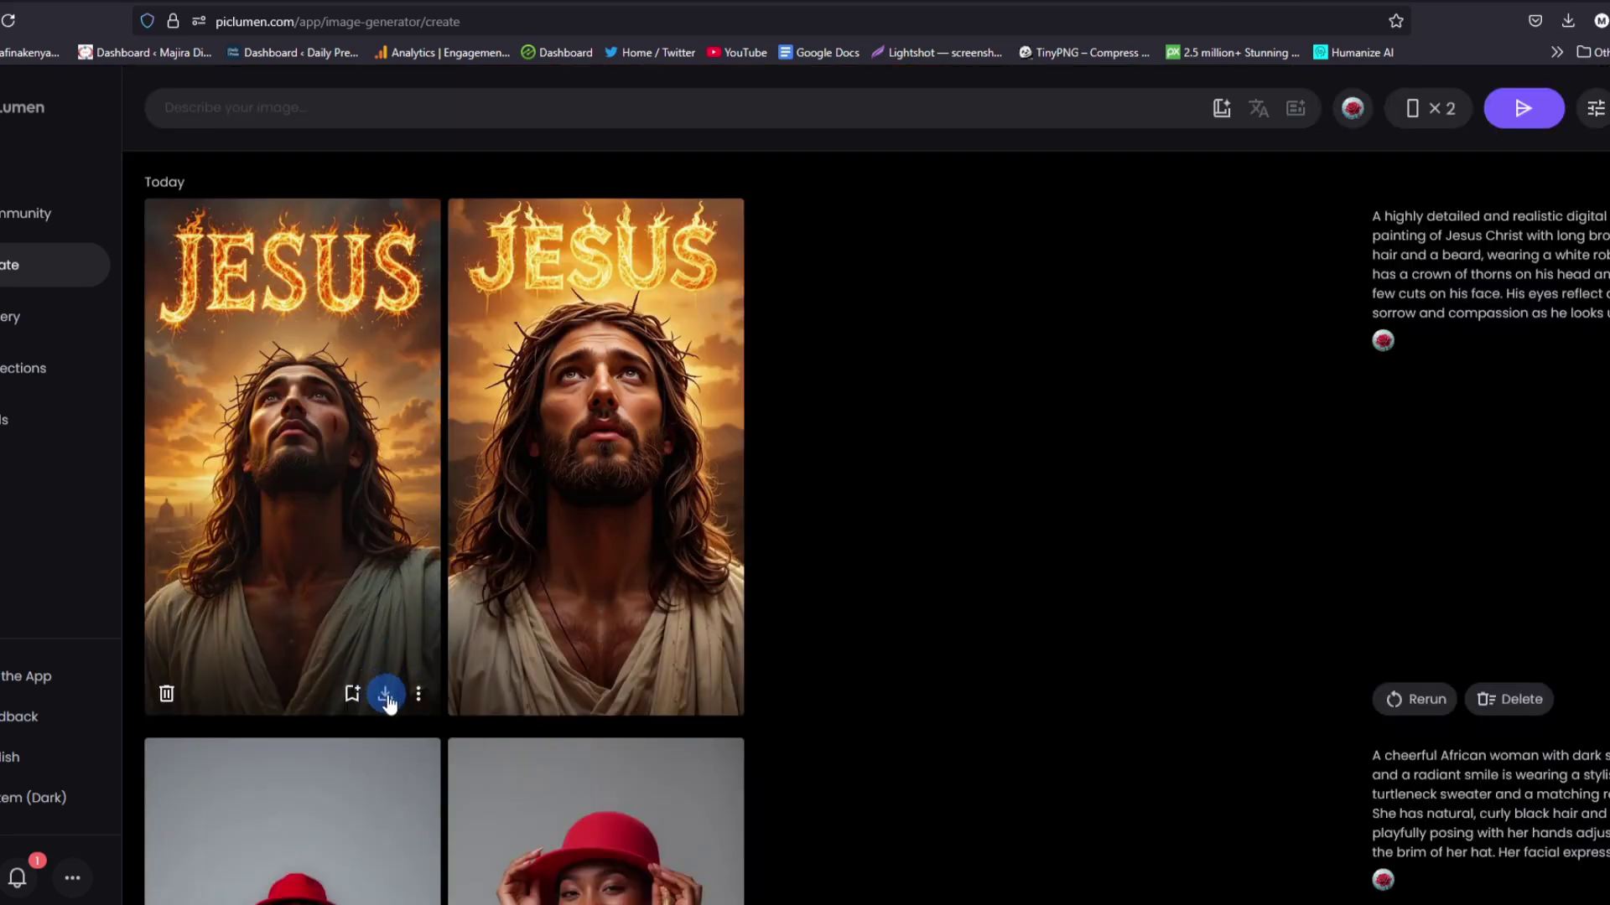
click(385, 696)
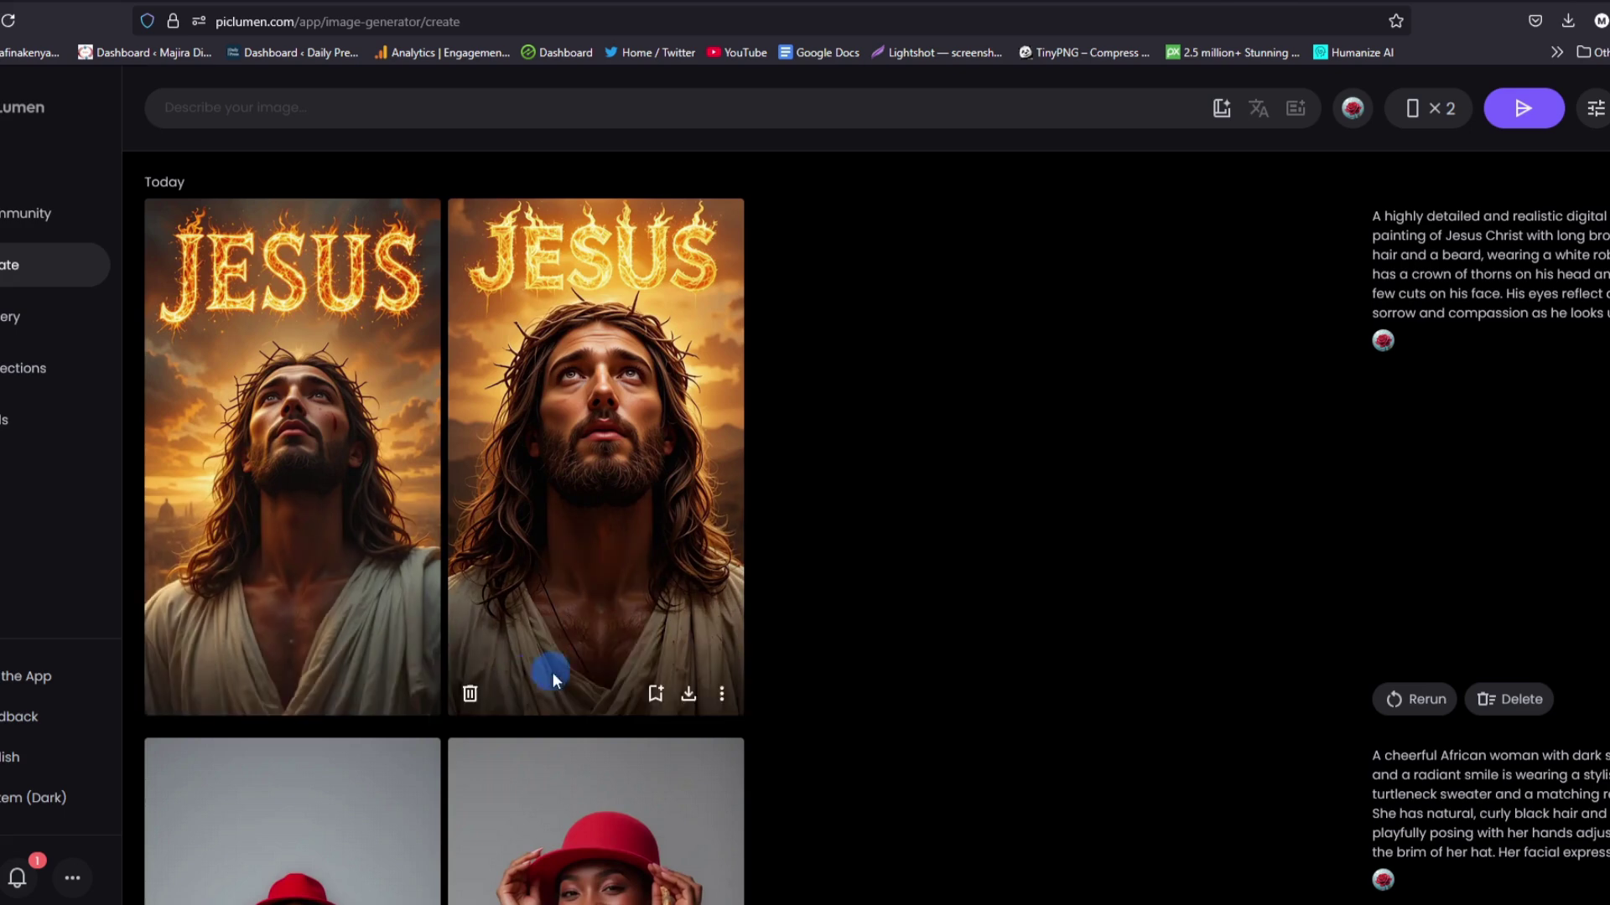
mouse_move(686, 701)
click(687, 696)
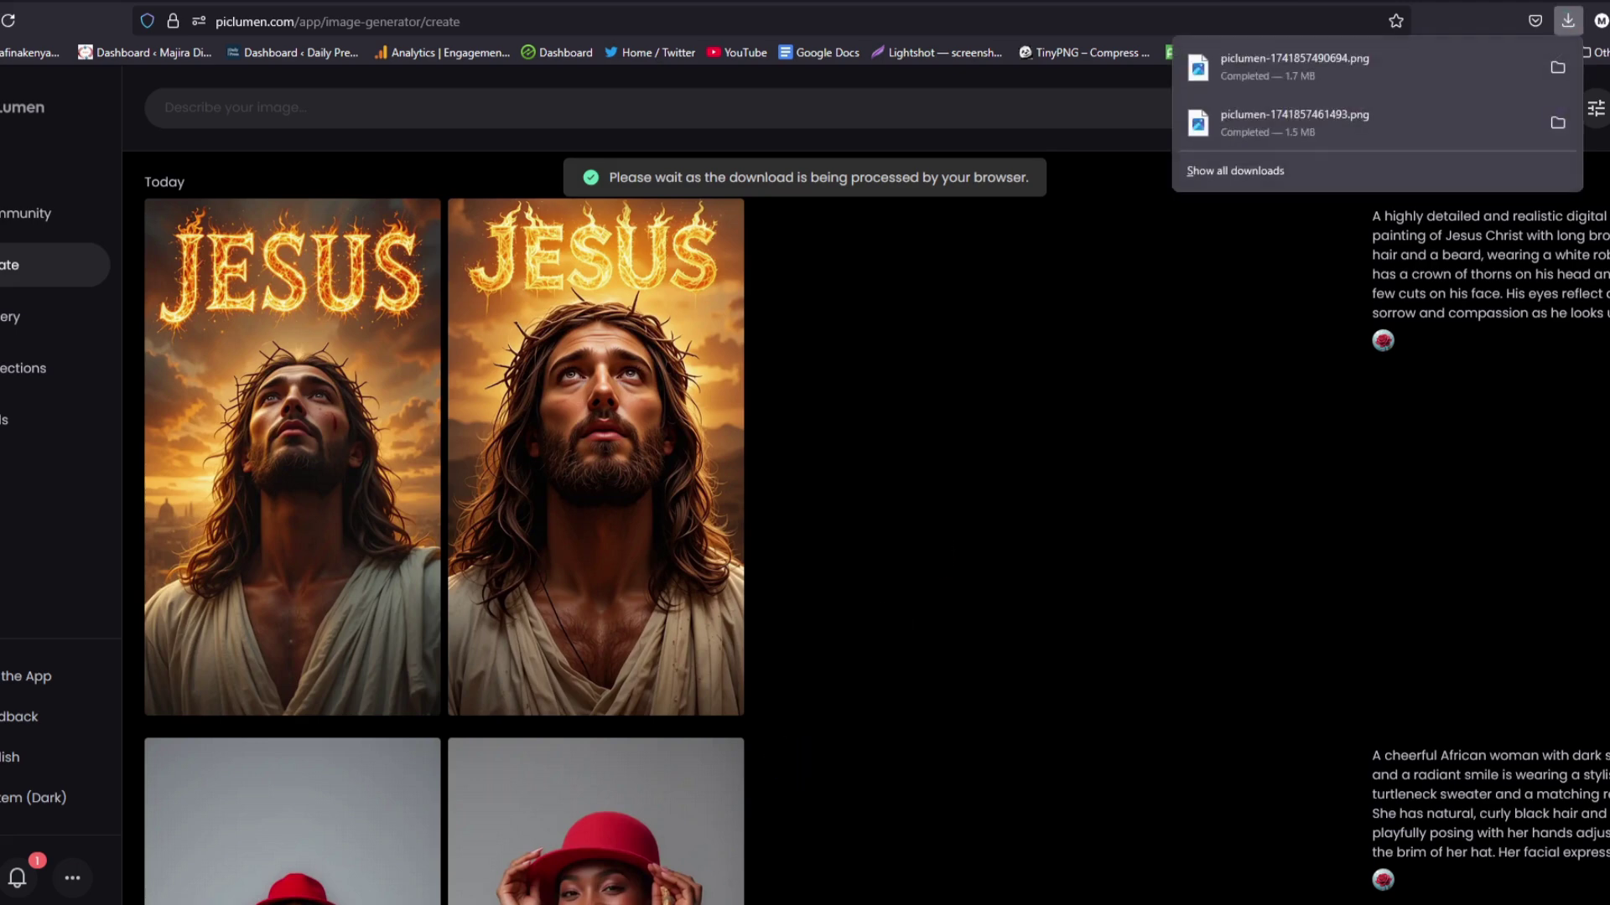
click(917, 680)
- Copy the Greco-Roman sculpture prompt from the Google Docs document and paste it as PicLumen's image description
mouse_move(343, 904)
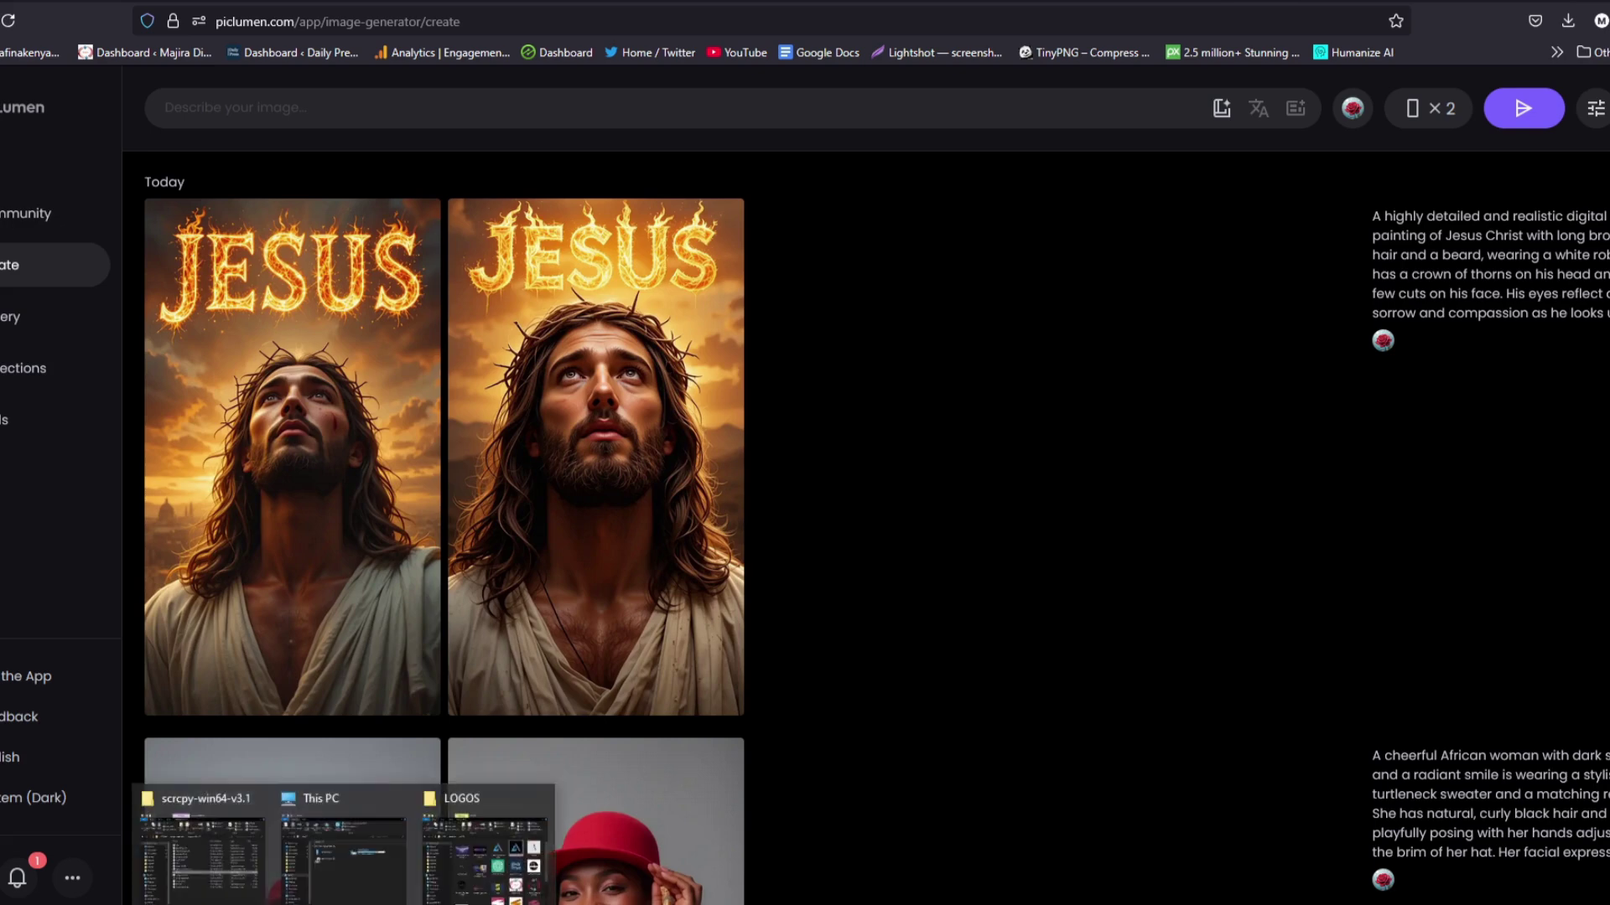
mouse_move(491, 904)
click(318, 864)
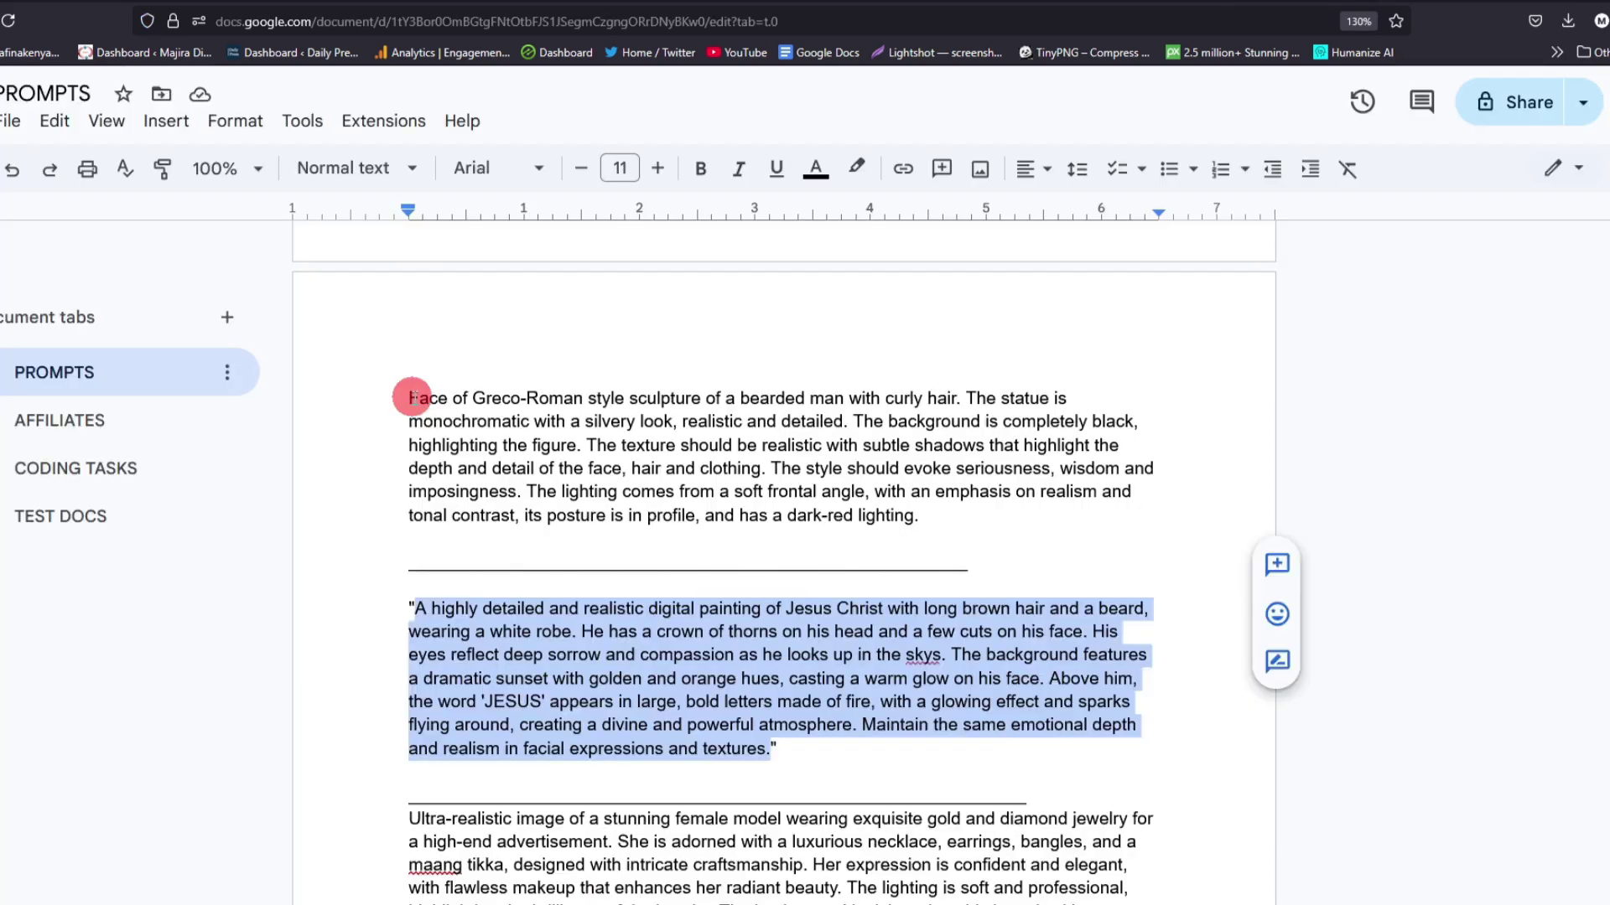
drag(409, 398, 923, 513)
key(ctrl+c)
key(alt+Tab)
click(395, 118)
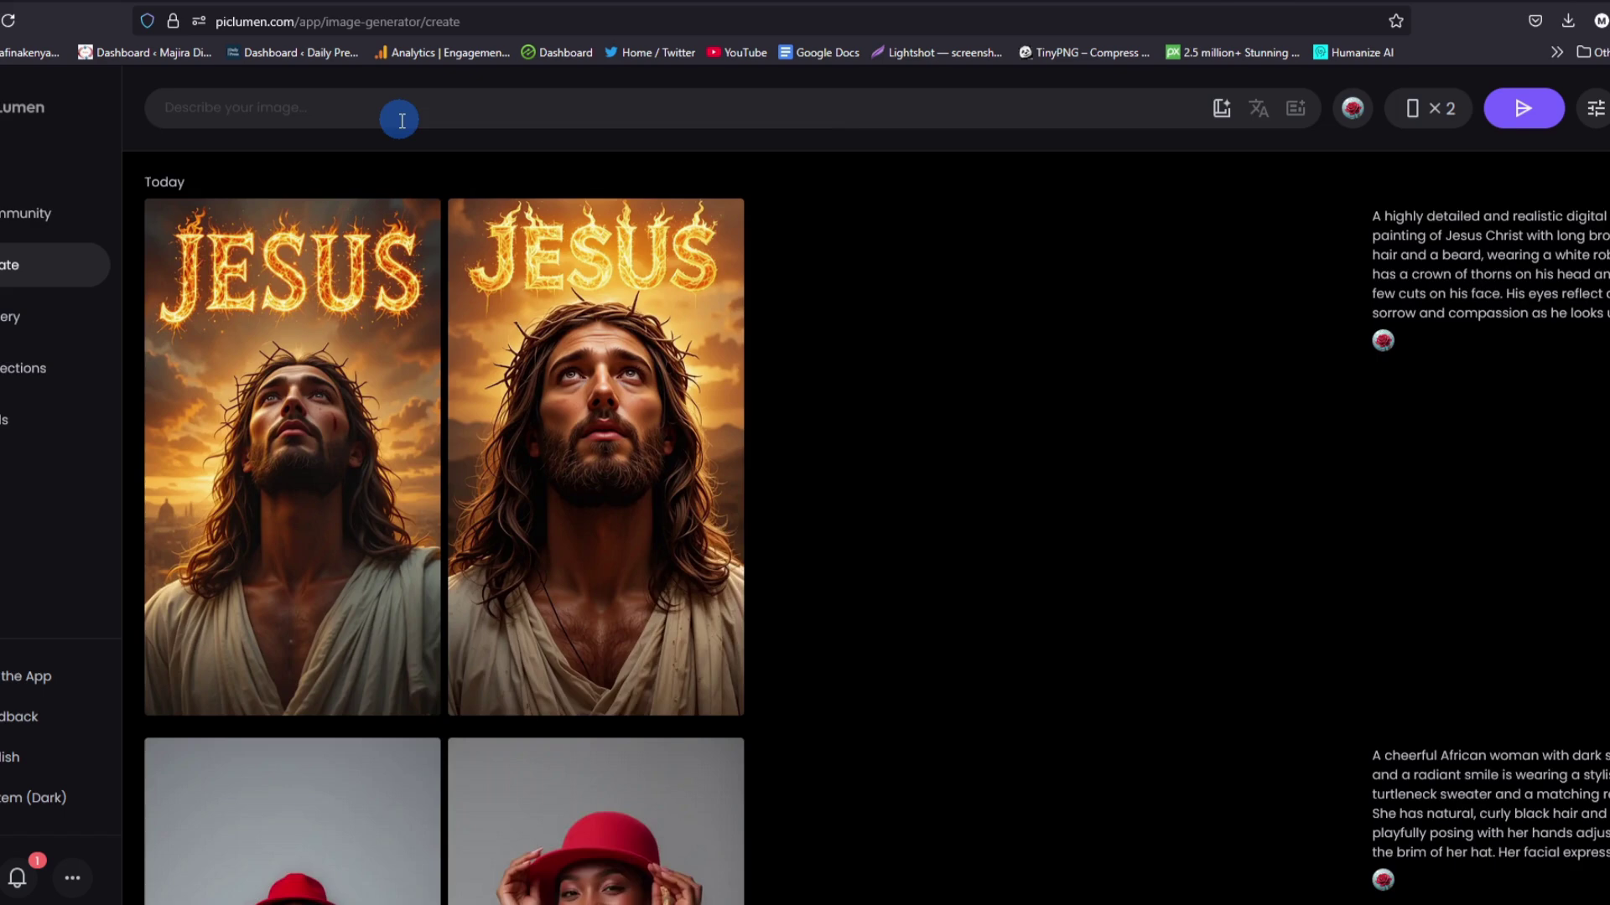
key(ctrl+v)
- Generate the images from the Greco-Roman sculpture prompt and view the first result enlarged
click(1413, 109)
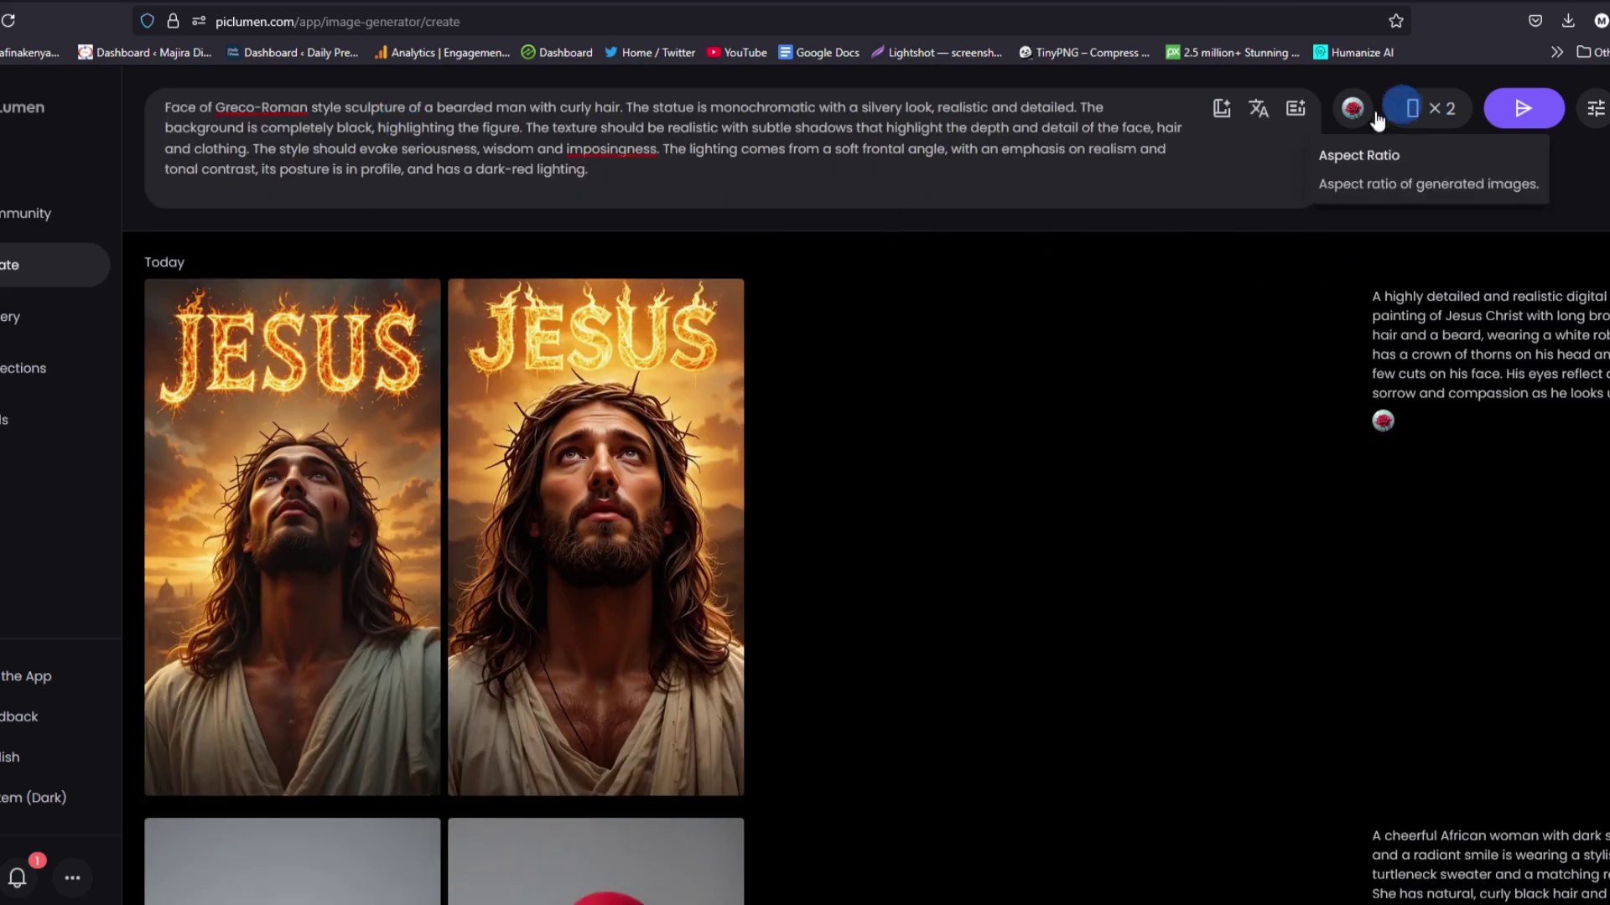
click(1533, 118)
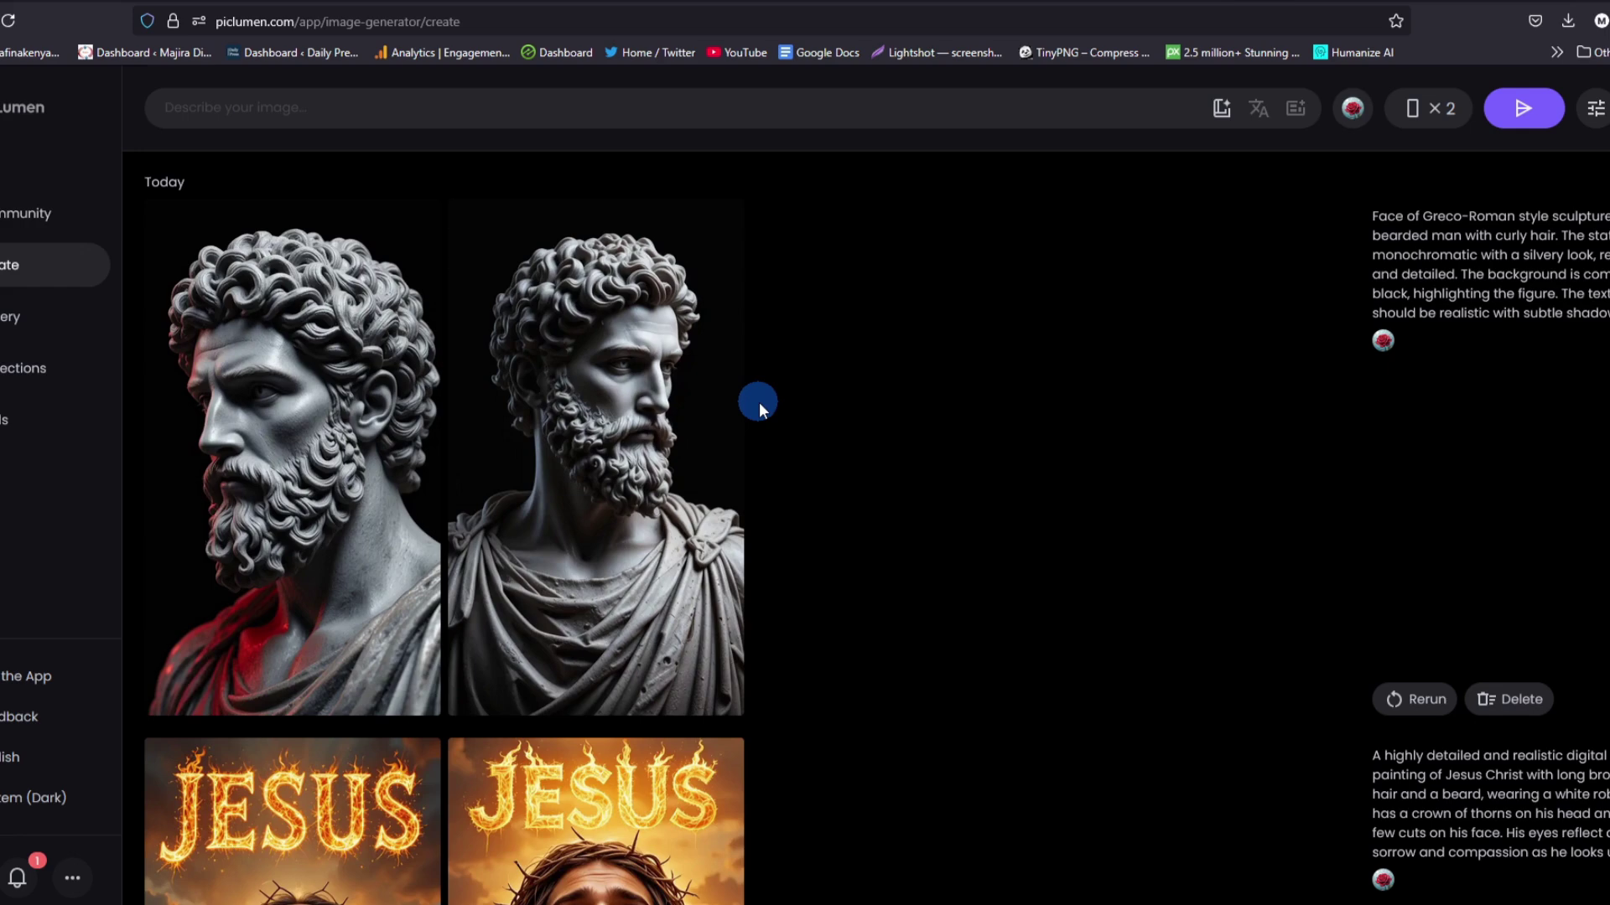
click(251, 404)
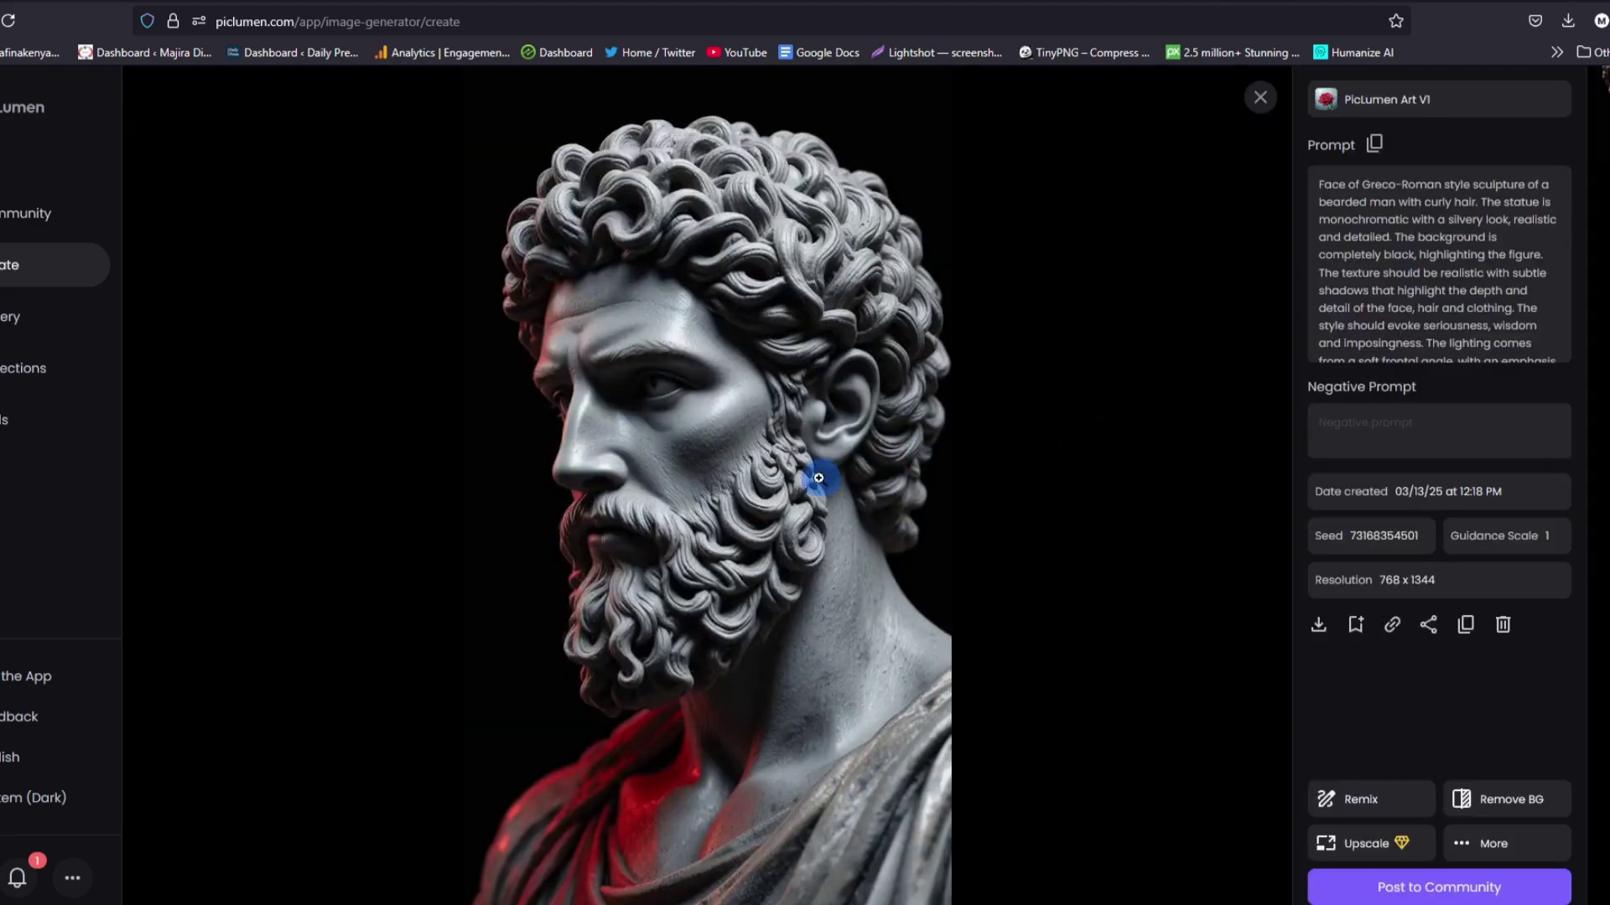
- Browse the featured images shared by the PicLumen community
click(11, 220)
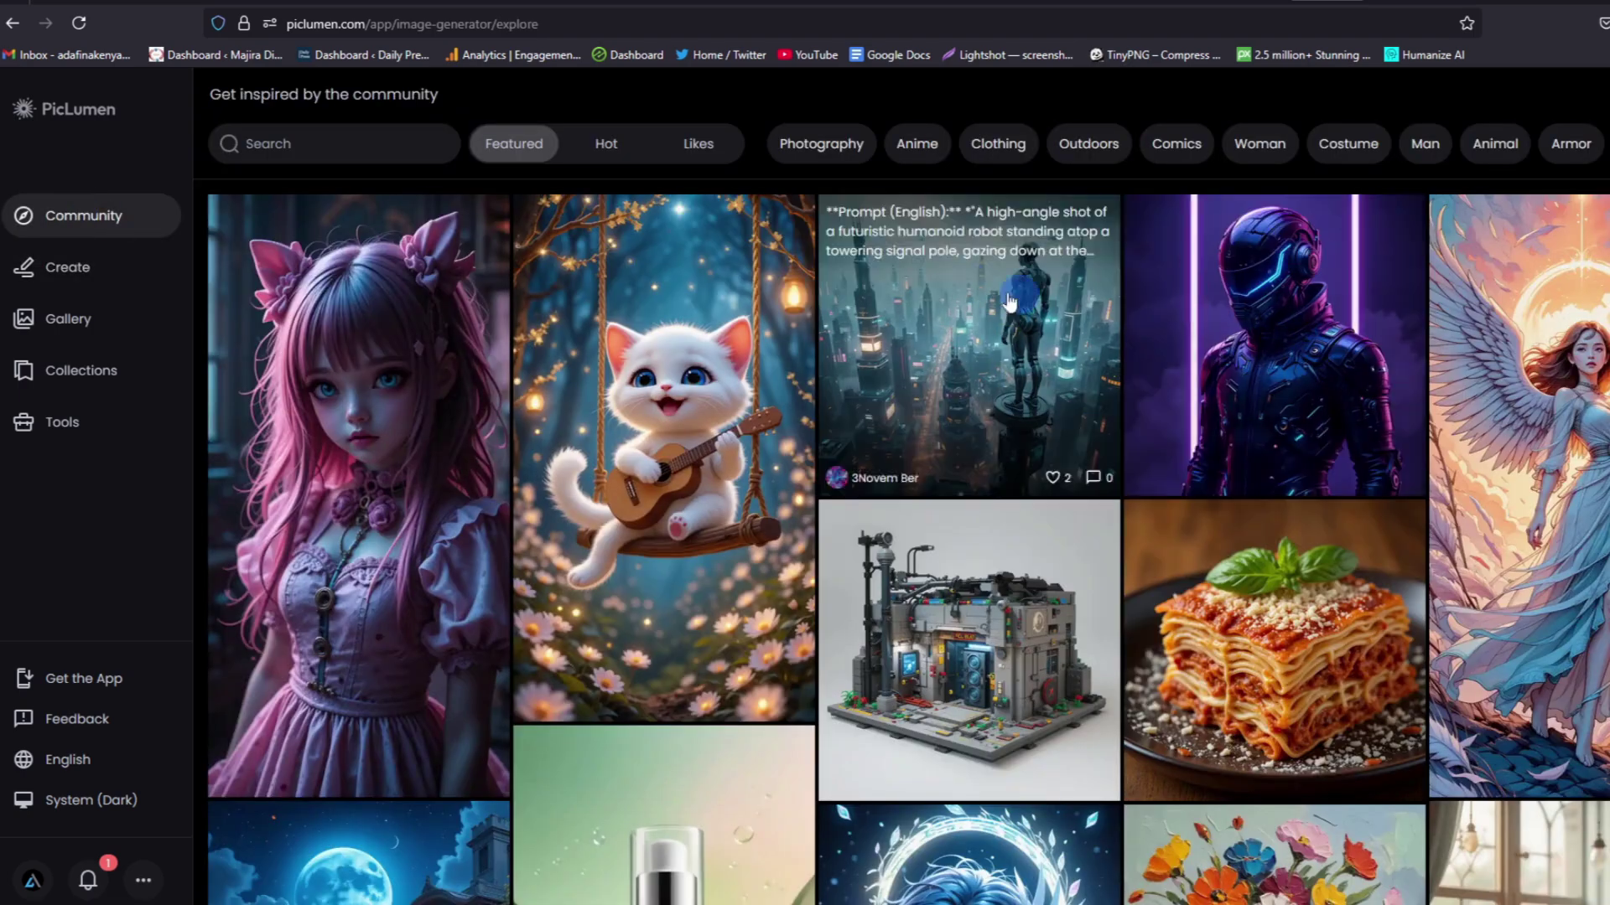
click(1356, 443)
scroll(1218, 722, down, 3)
scroll(1096, 700, up, 3)
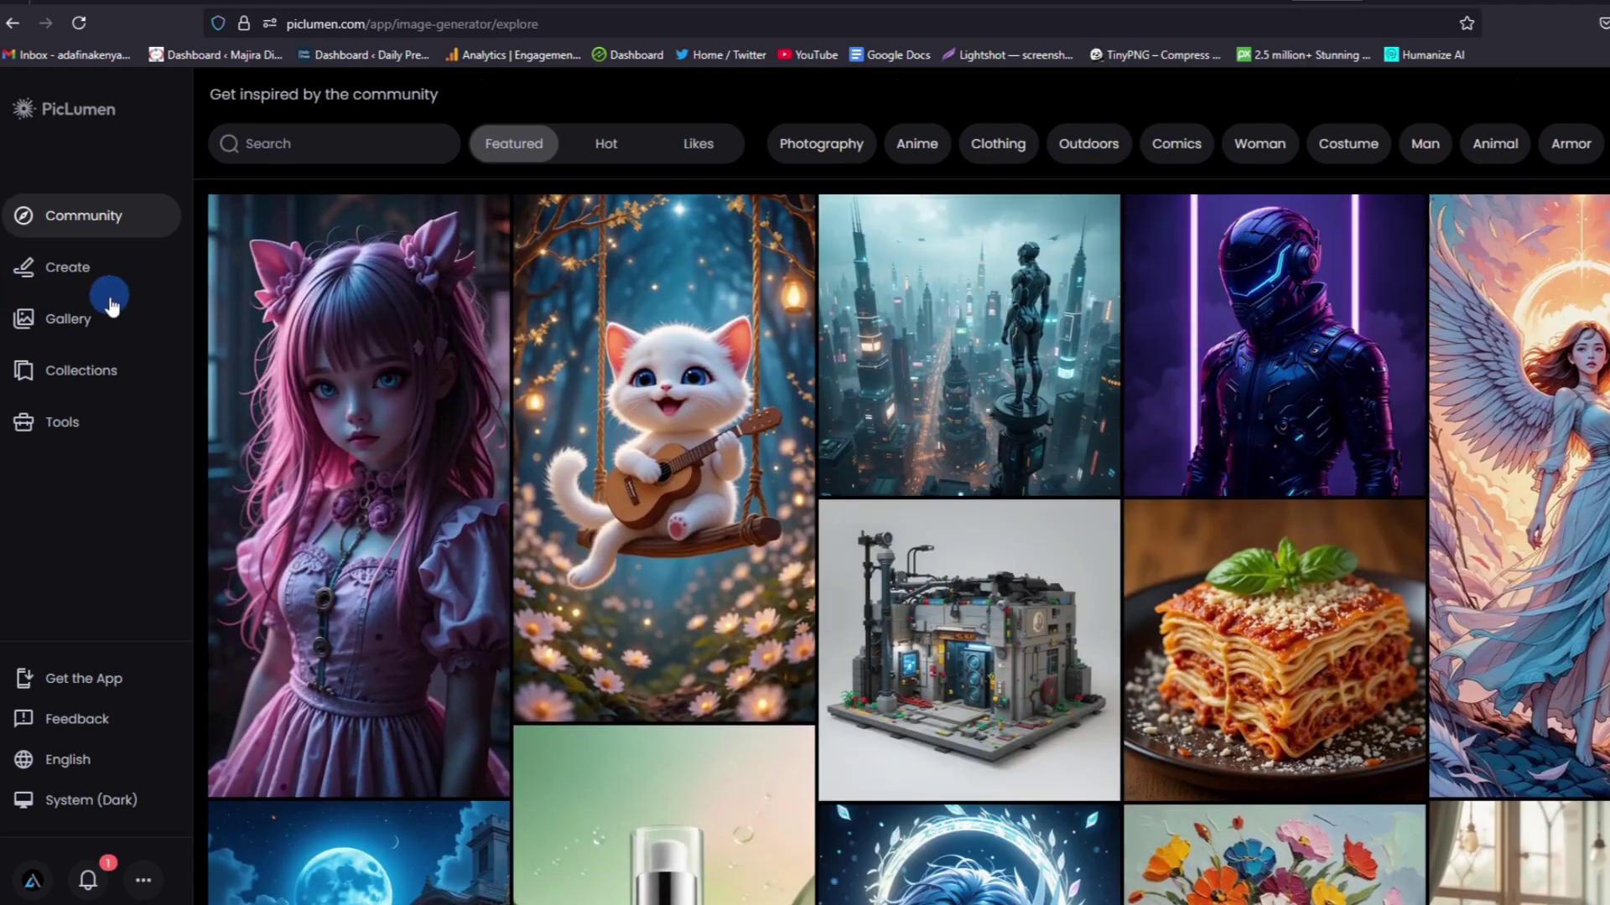
- View the first Greco-Roman sculpture image from the personal gallery enlarged, and return to the gallery overview
click(82, 327)
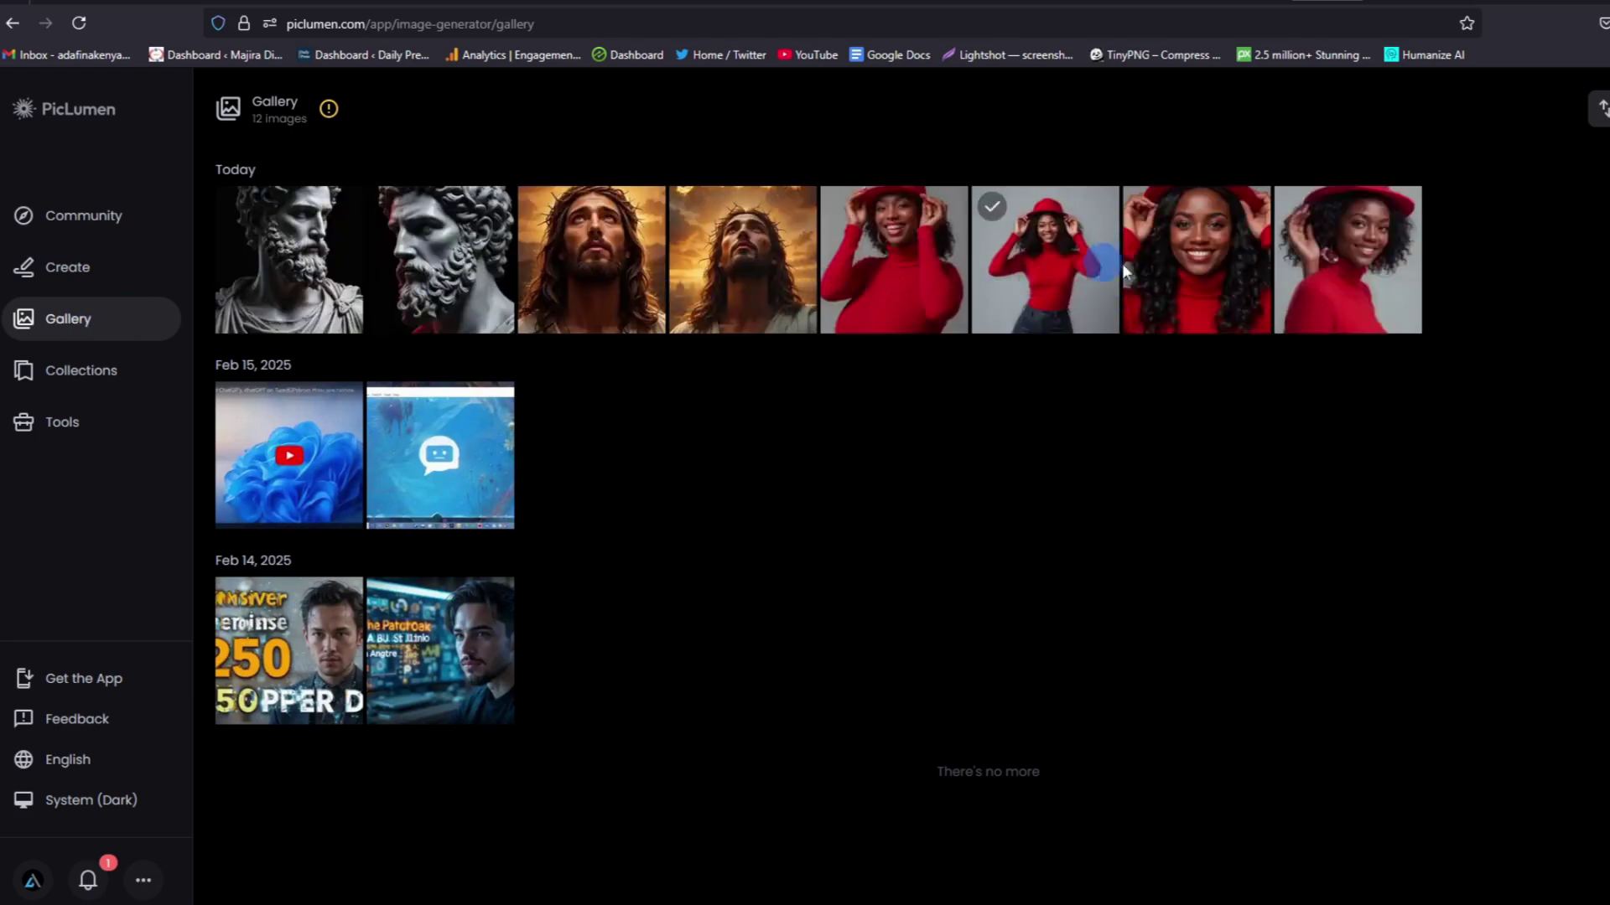
click(295, 253)
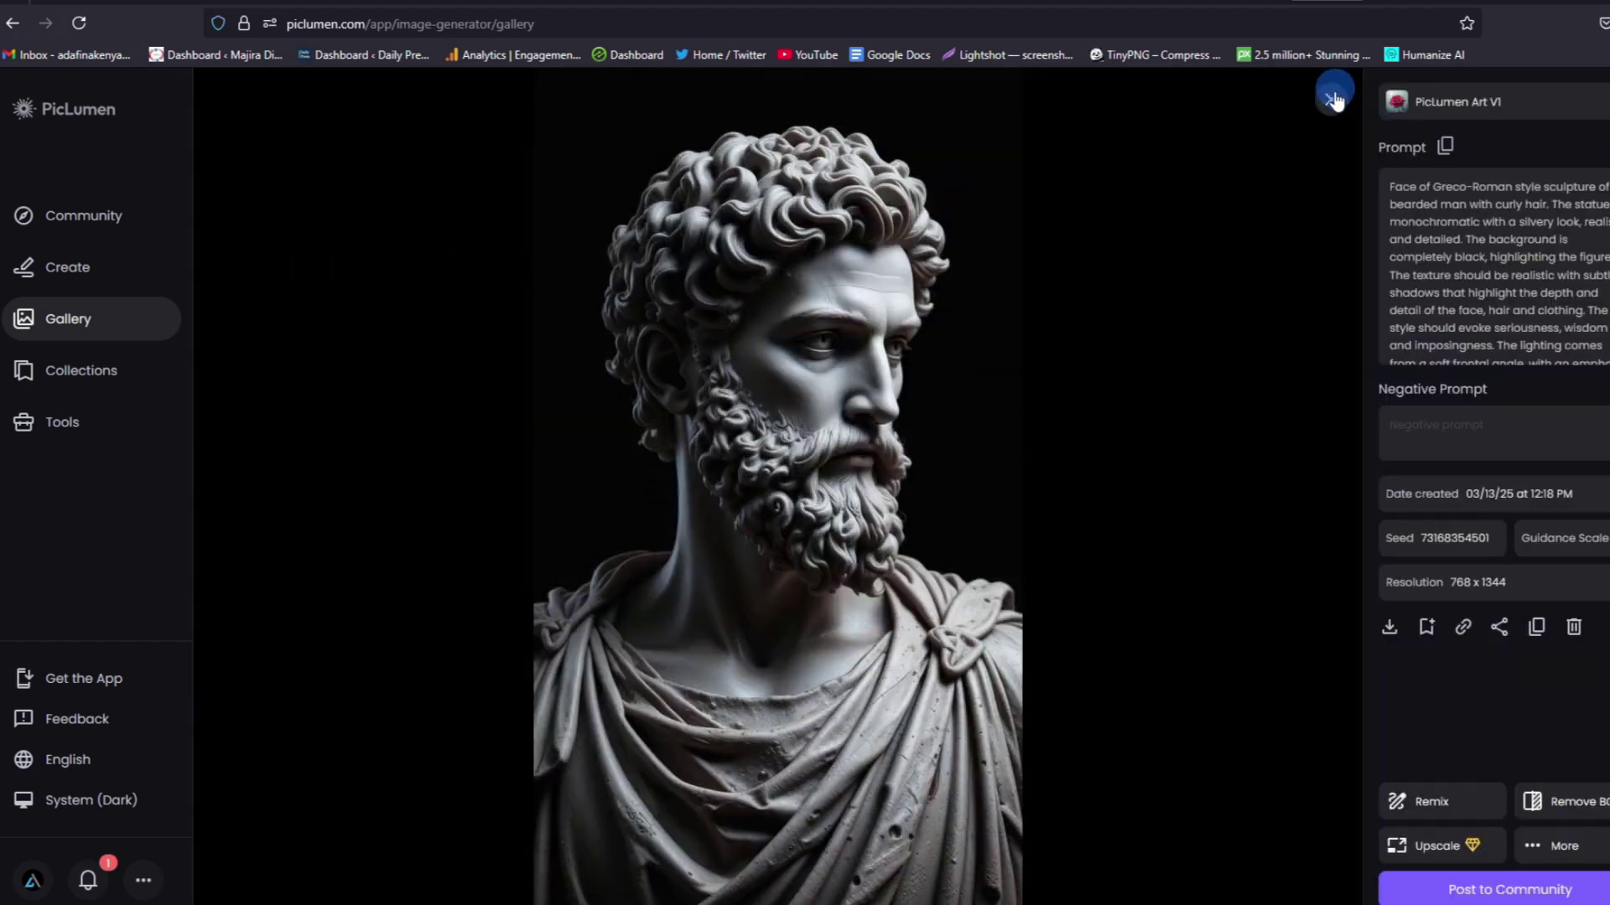
click(1330, 99)
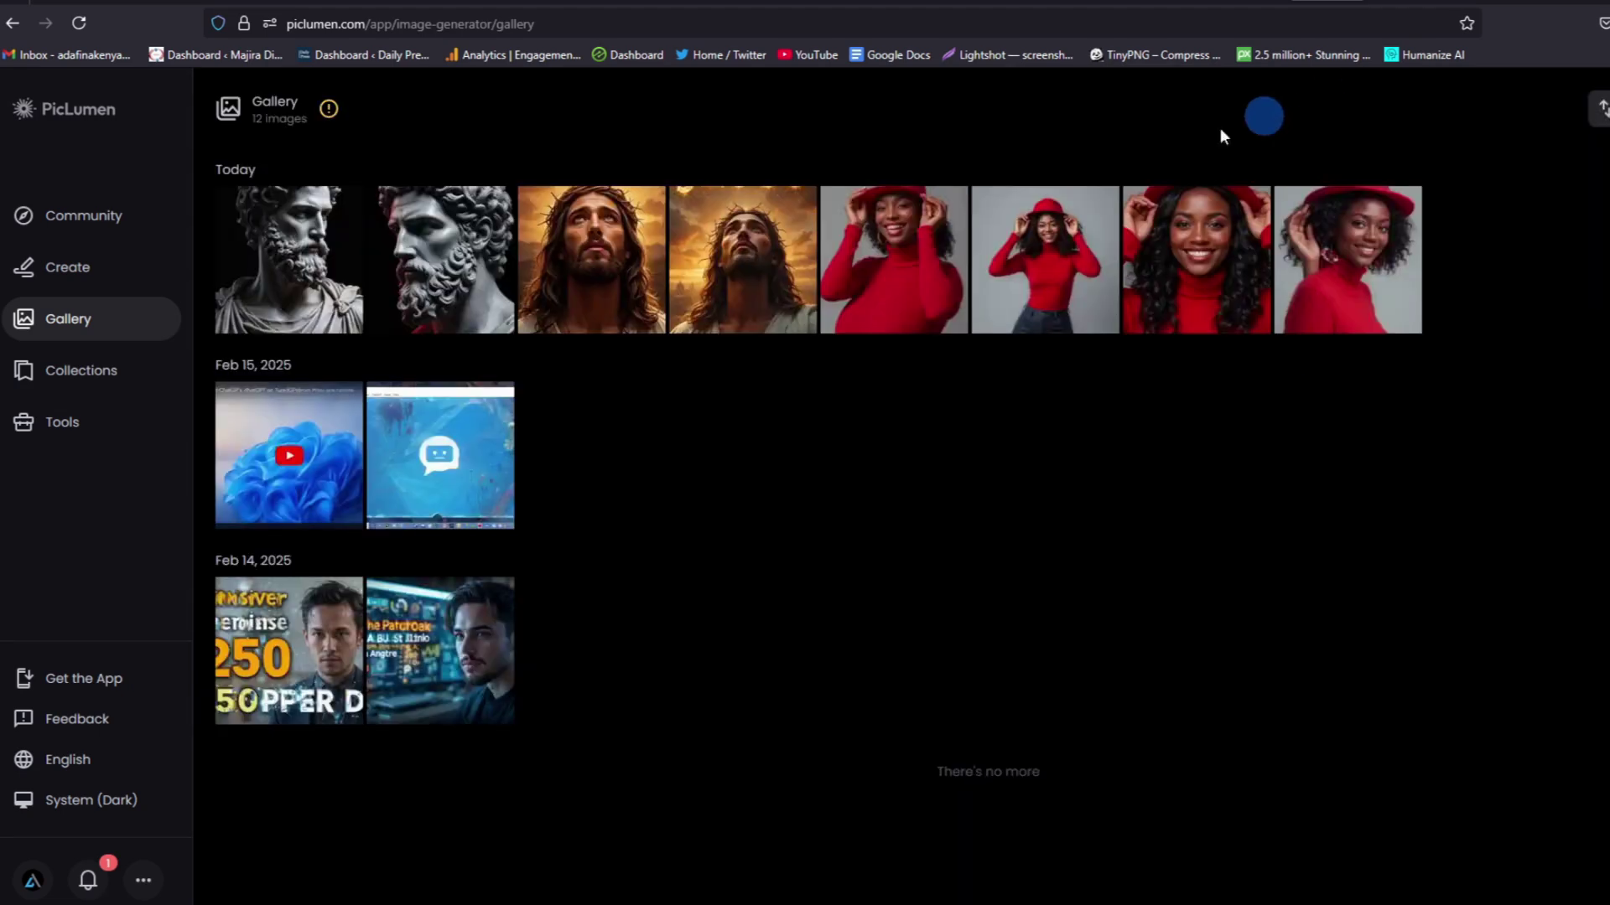
- Return to the image creation page and look through the history of generated images and their prompts
click(85, 272)
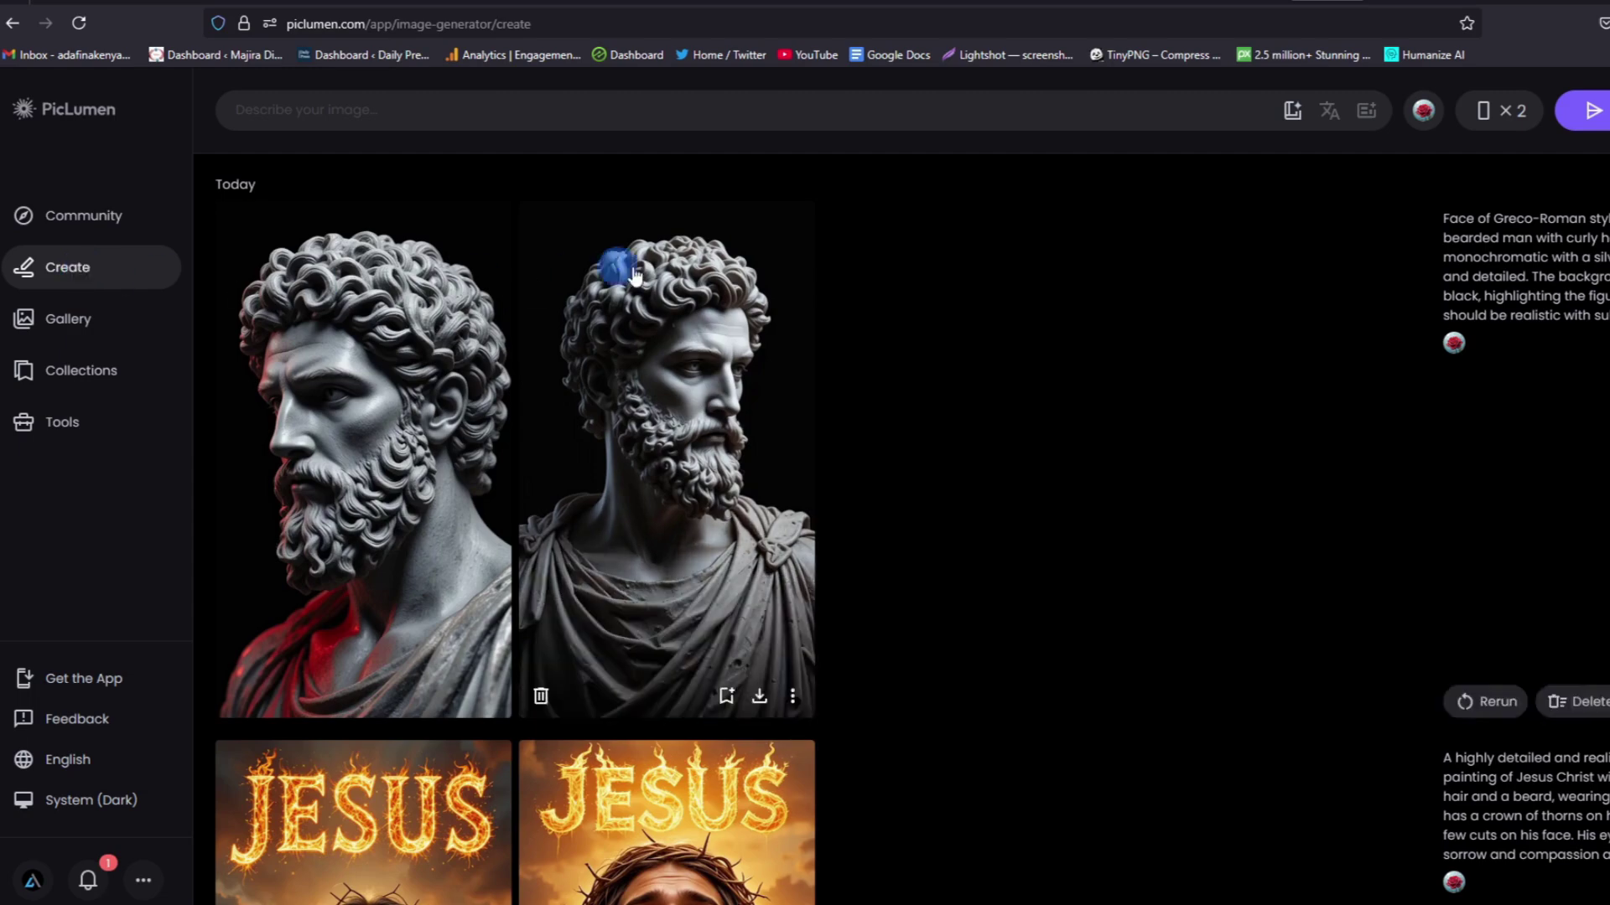
scroll(617, 263, down, 7)
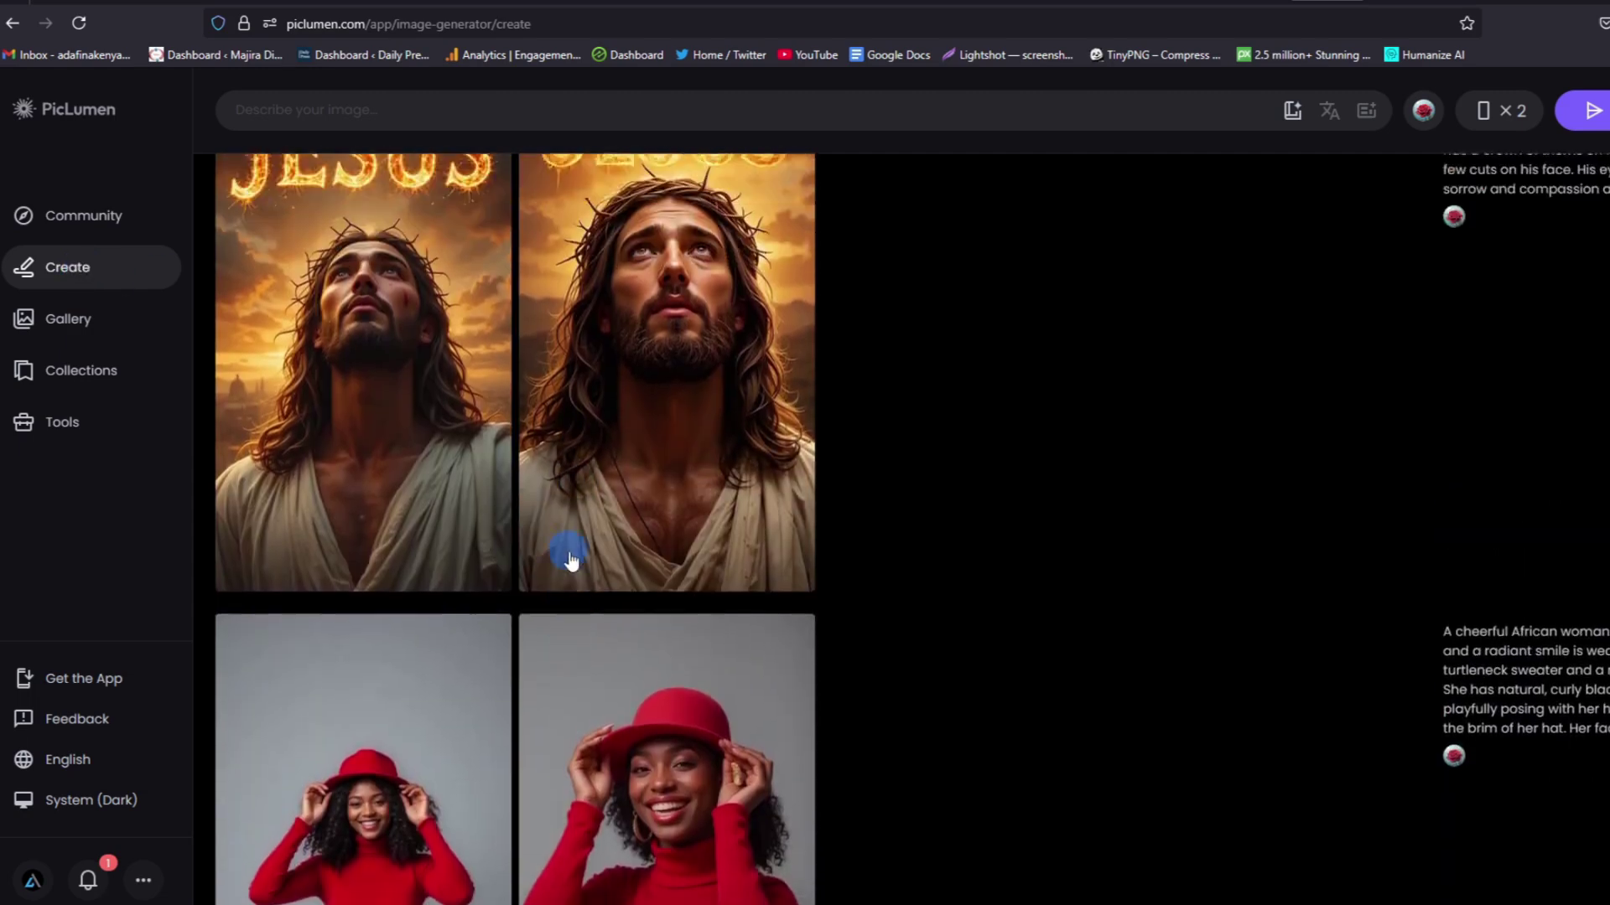
scroll(586, 604, down, 1)
scroll(616, 695, up, 1)
scroll(685, 514, up, 5)
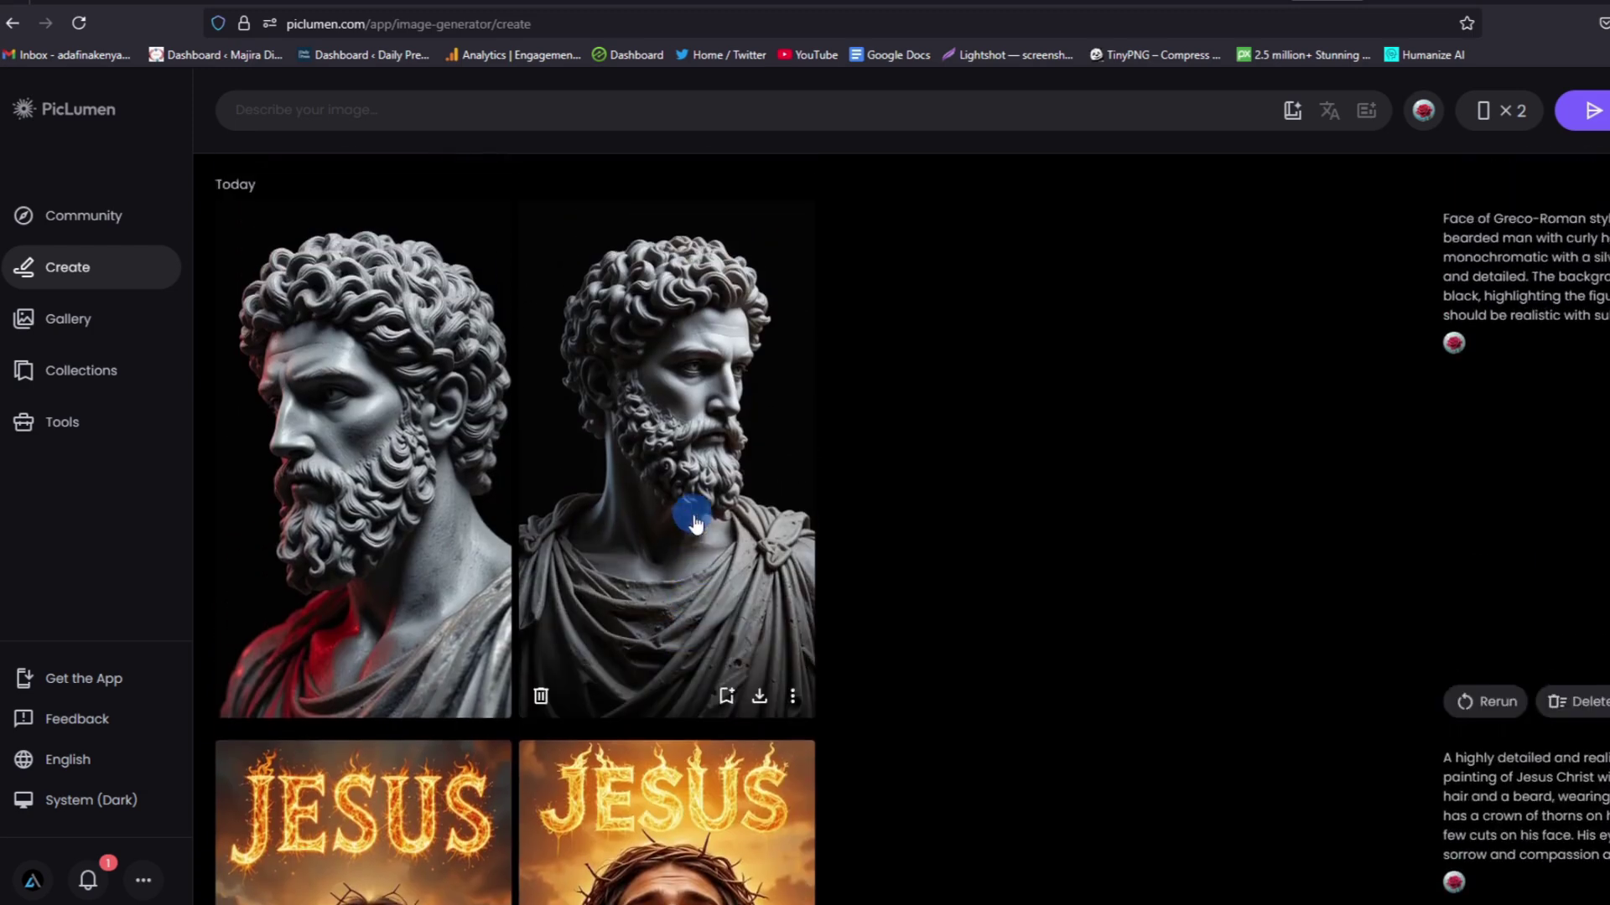
scroll(704, 510, down, 1)
scroll(744, 501, up, 1)
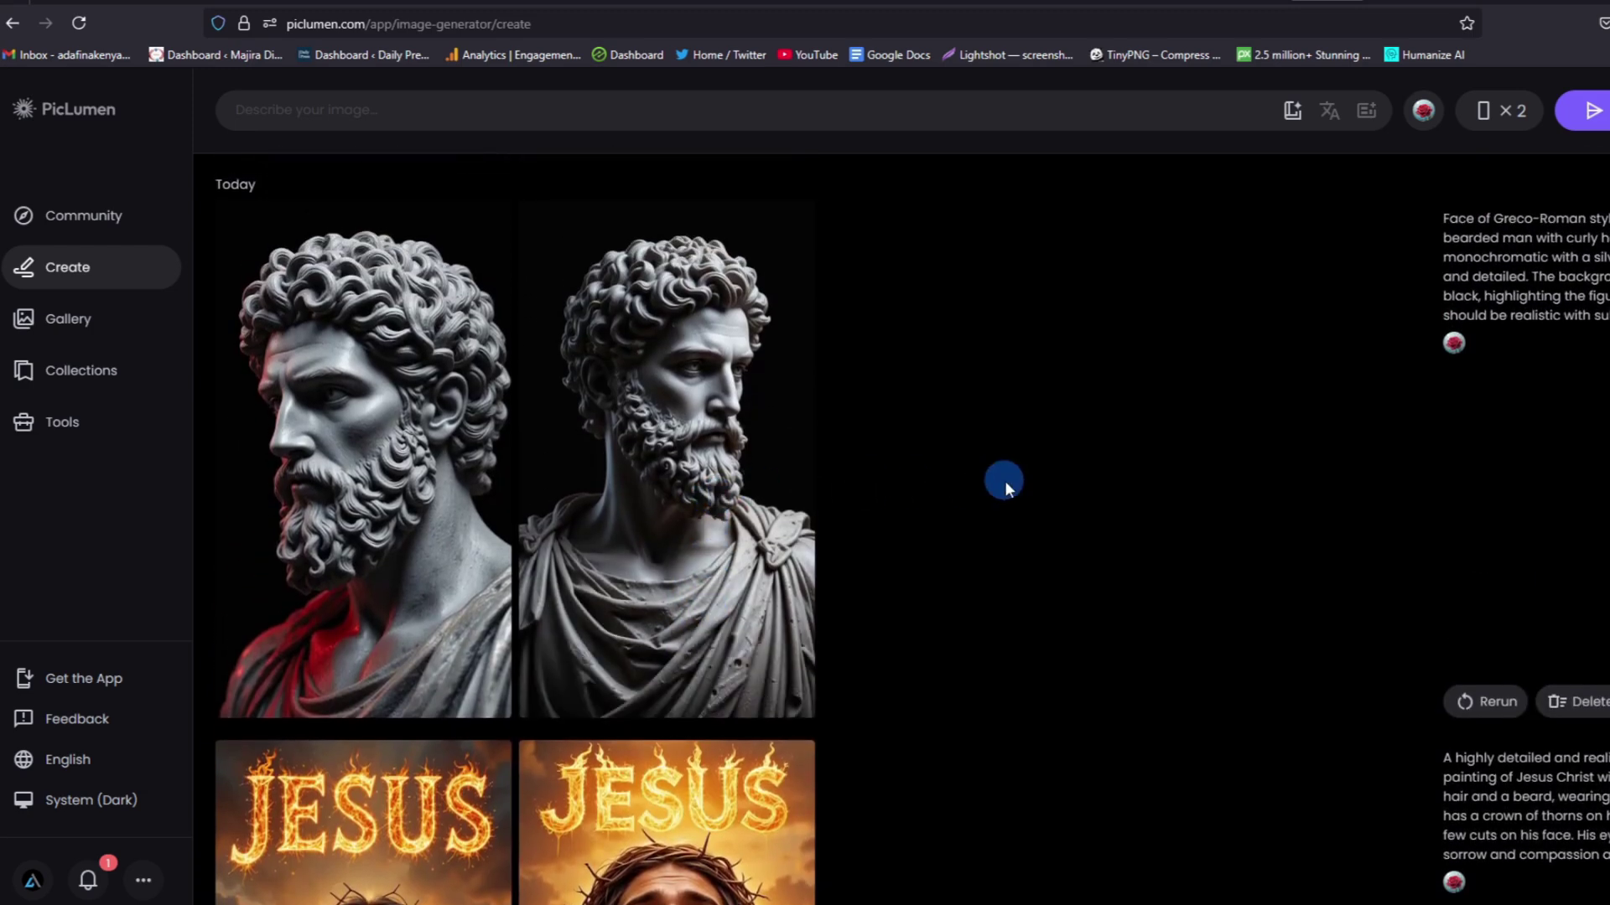